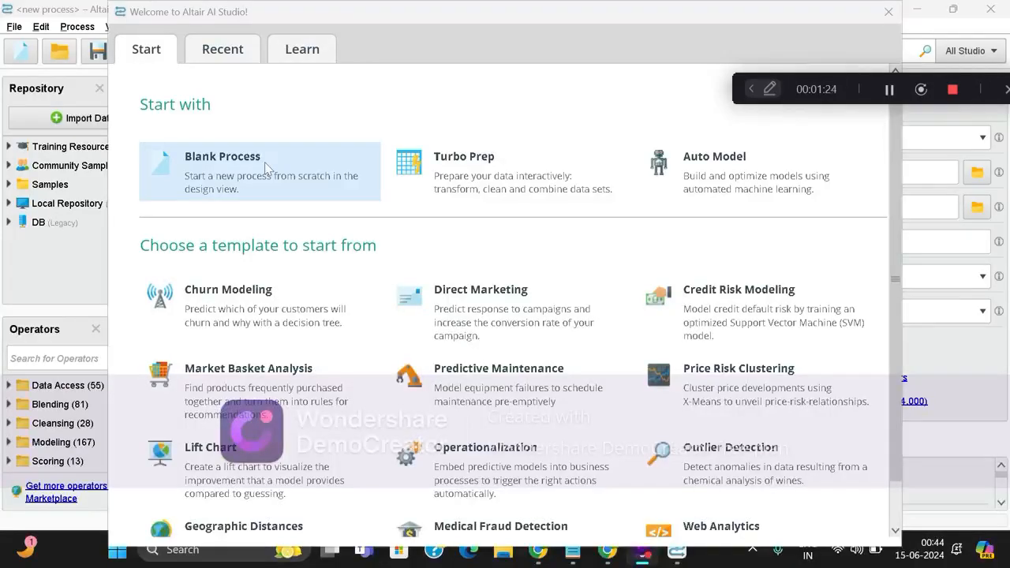
Create a blank process and start a data import from the local computer.
click(265, 162)
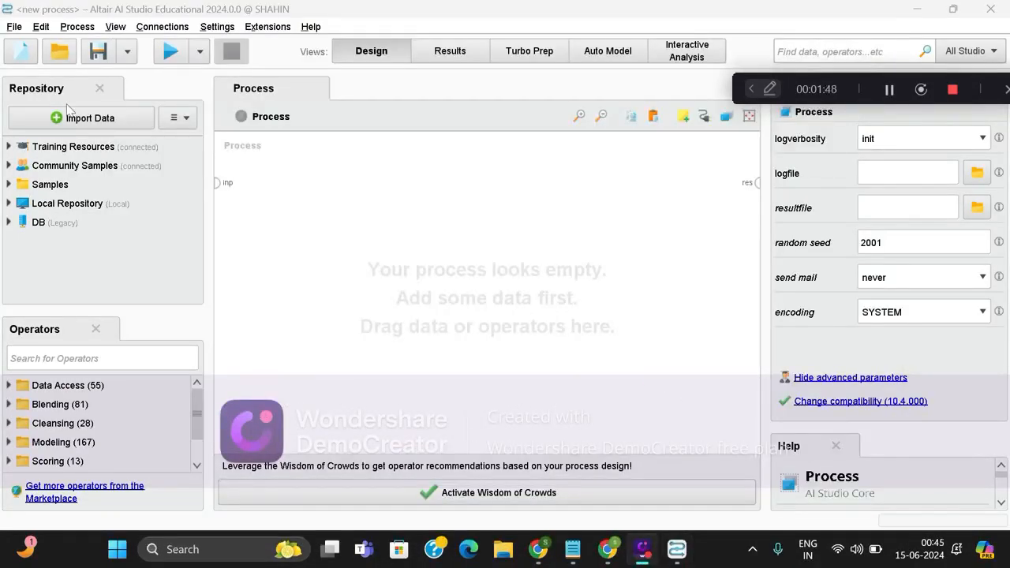
drag(100, 386, 99, 404)
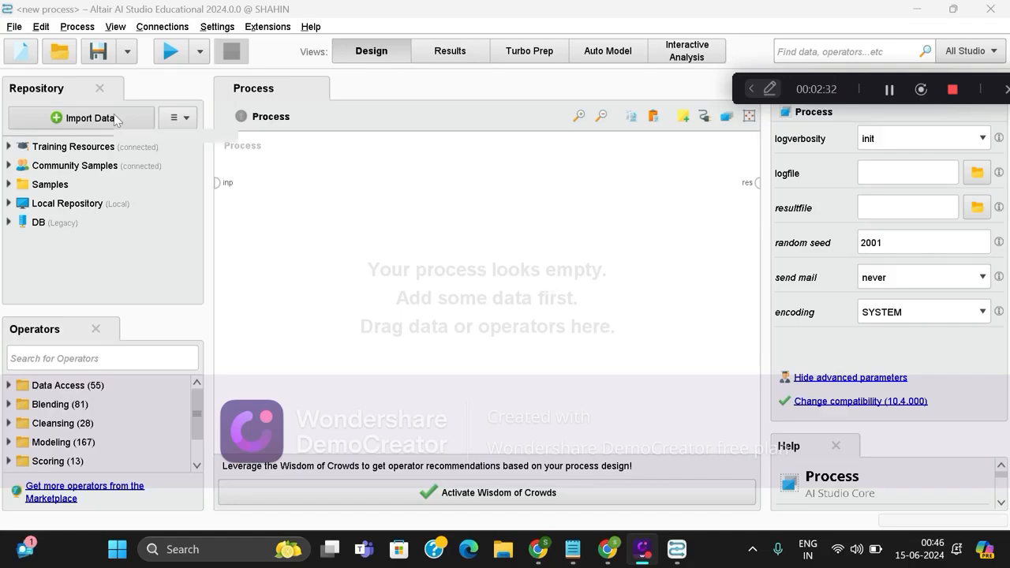
click(114, 118)
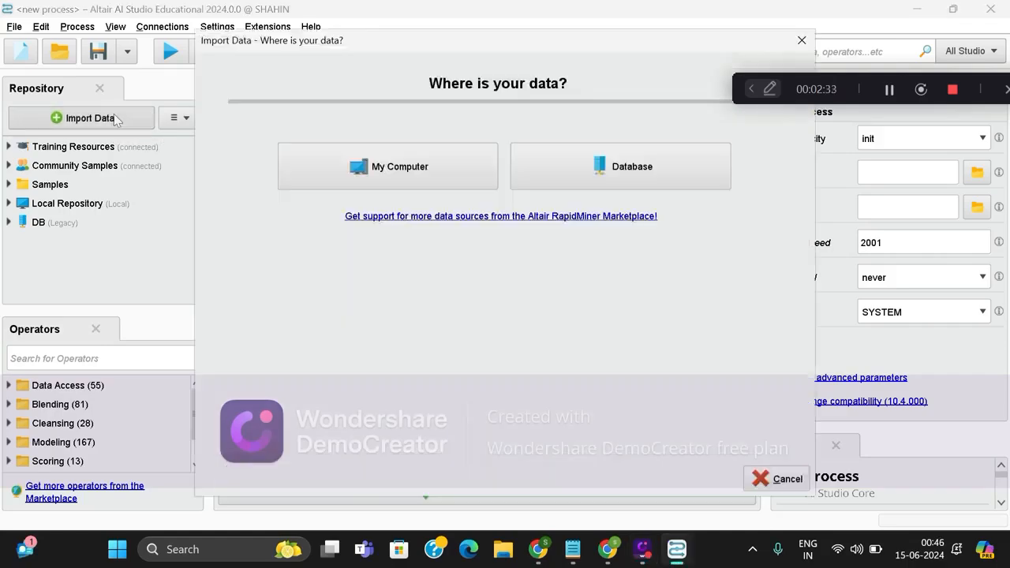
click(381, 170)
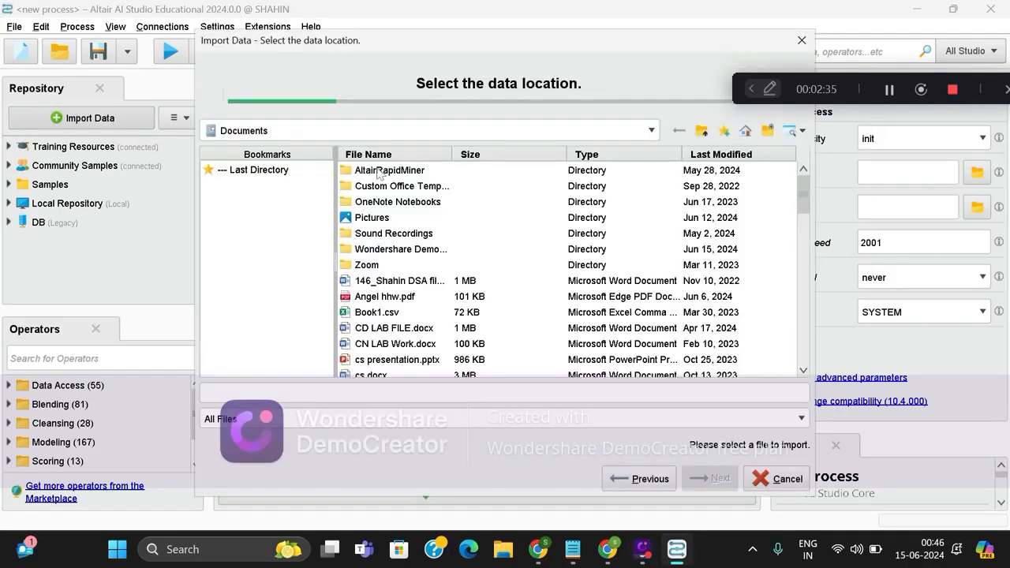
Choose The_Cancer_data_1500_V2.csv from the Downloads folder as the import file, with the folder contents sorted by last modified date.
click(290, 135)
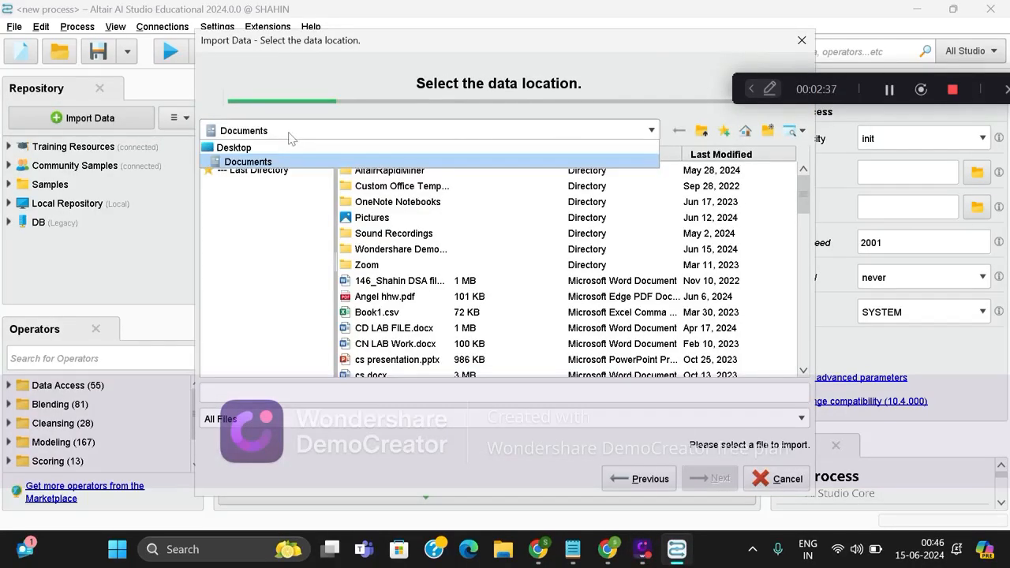
click(301, 148)
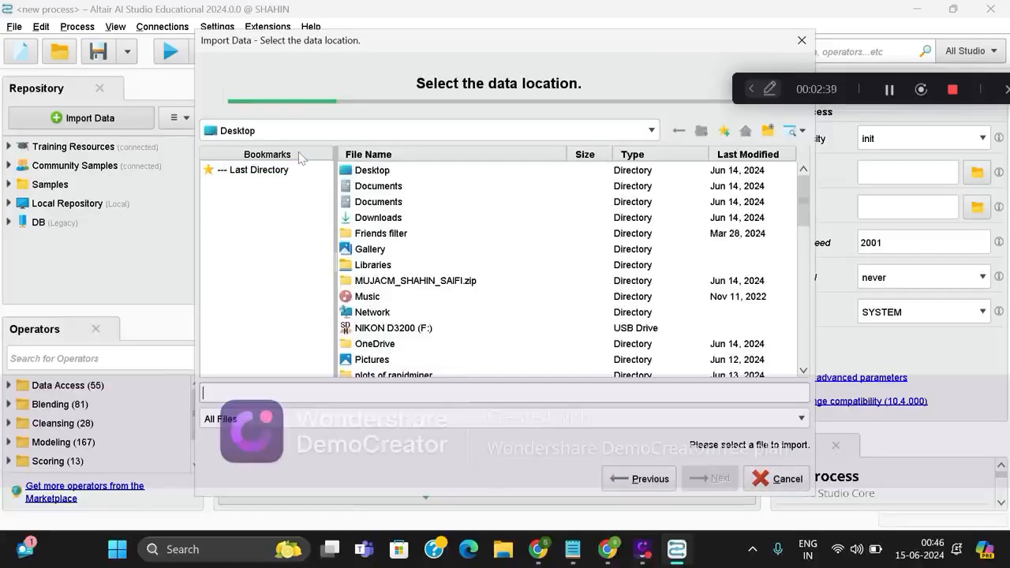
click(748, 154)
click(889, 91)
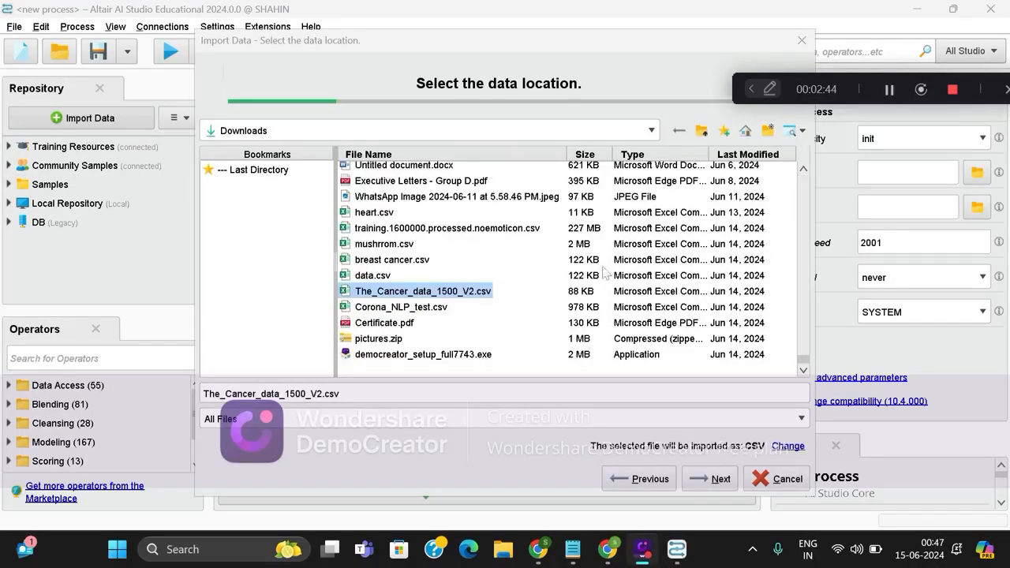
click(714, 479)
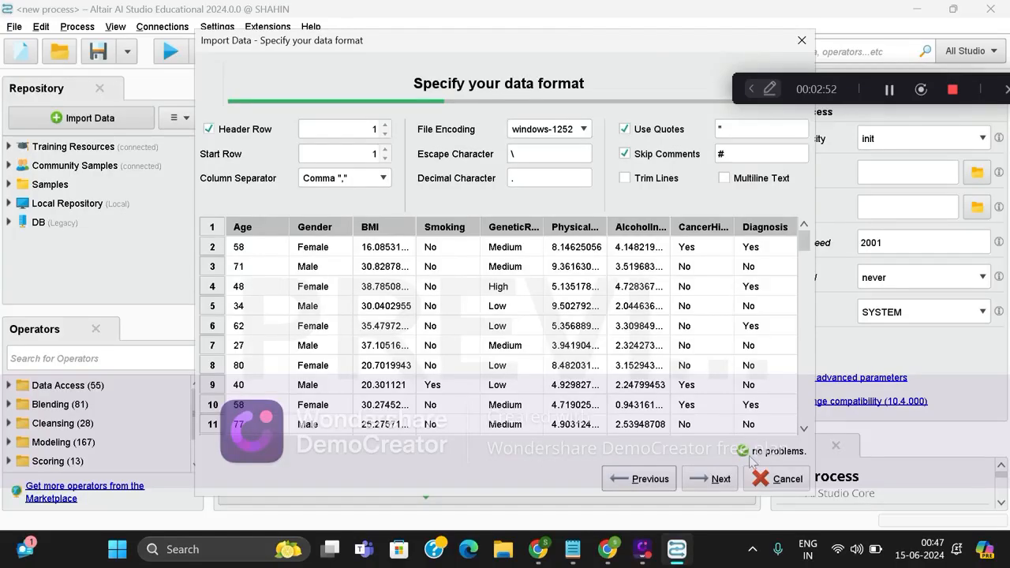
Keep the default data format and column types, and store The_Cancer_data_1500_V2 in the data folder of Local Repository.
click(721, 479)
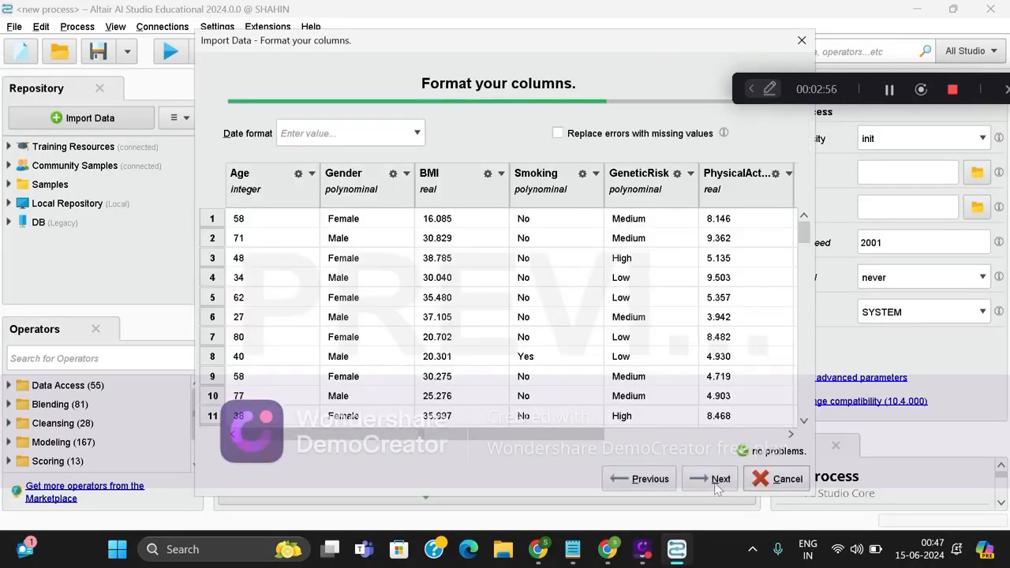
click(717, 486)
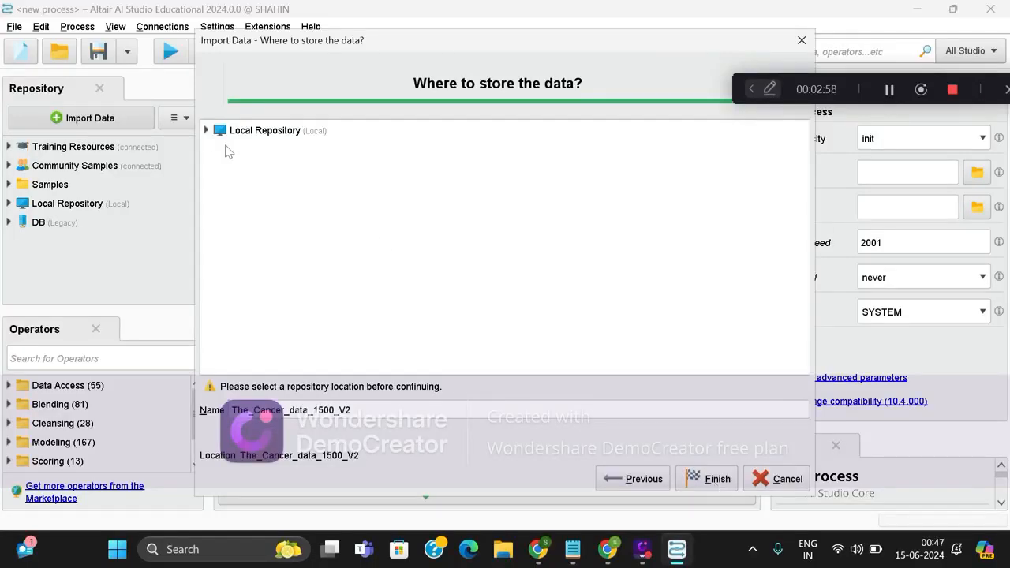
click(208, 134)
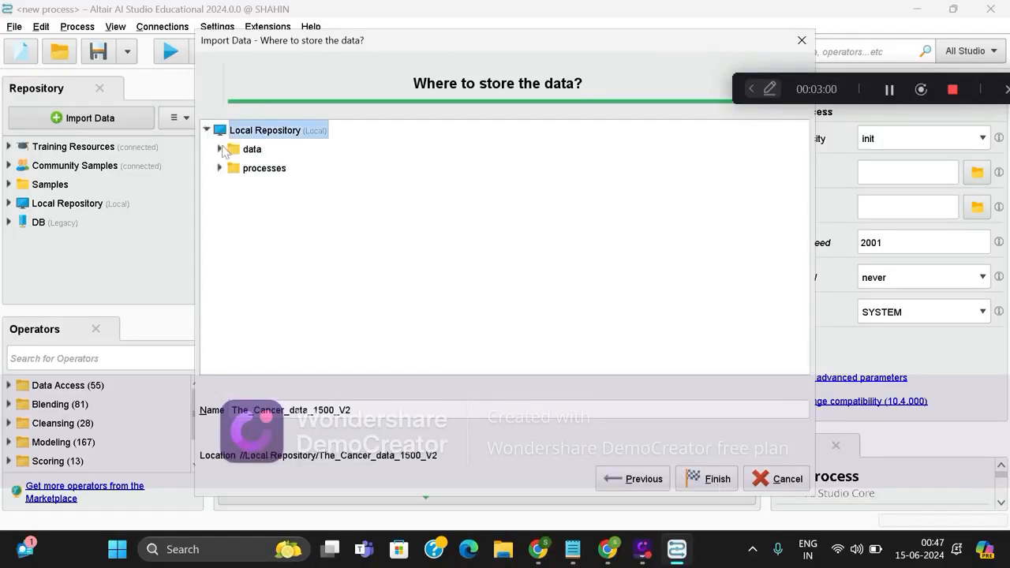
click(223, 150)
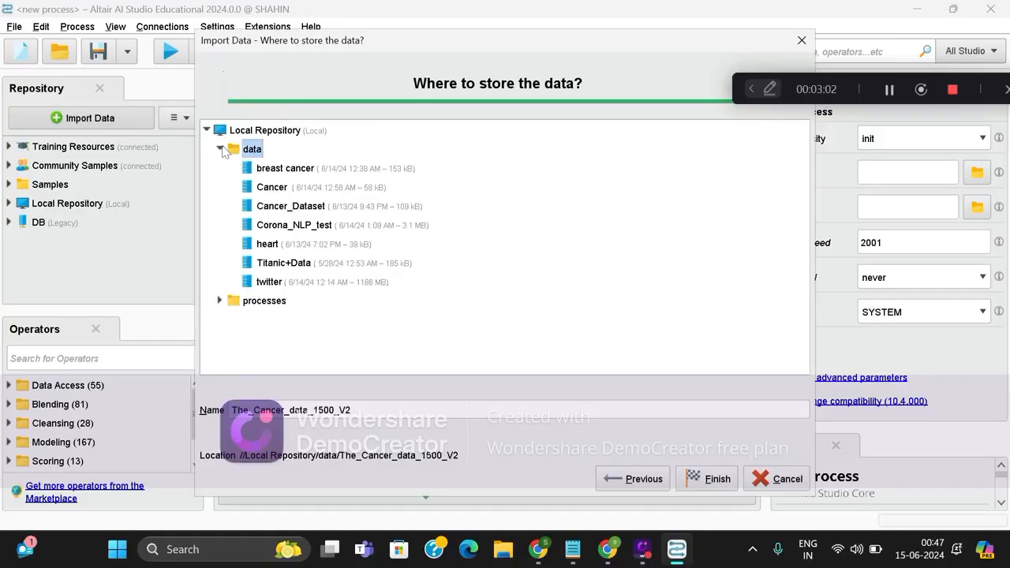
click(707, 479)
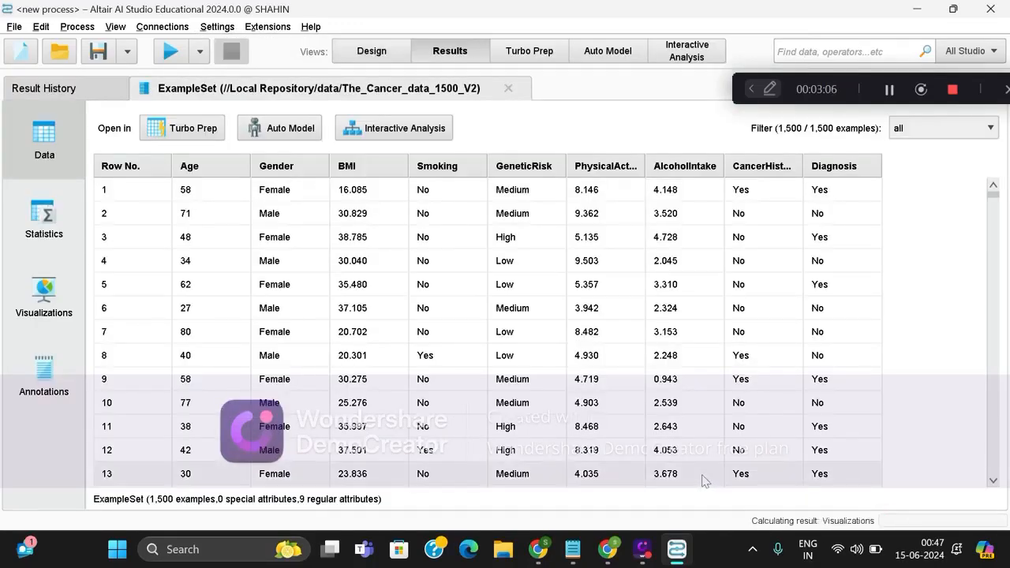
Add the The_Cancer_data_1500_V2 dataset from Local Repository to the process design as a Retrieve operator.
click(371, 52)
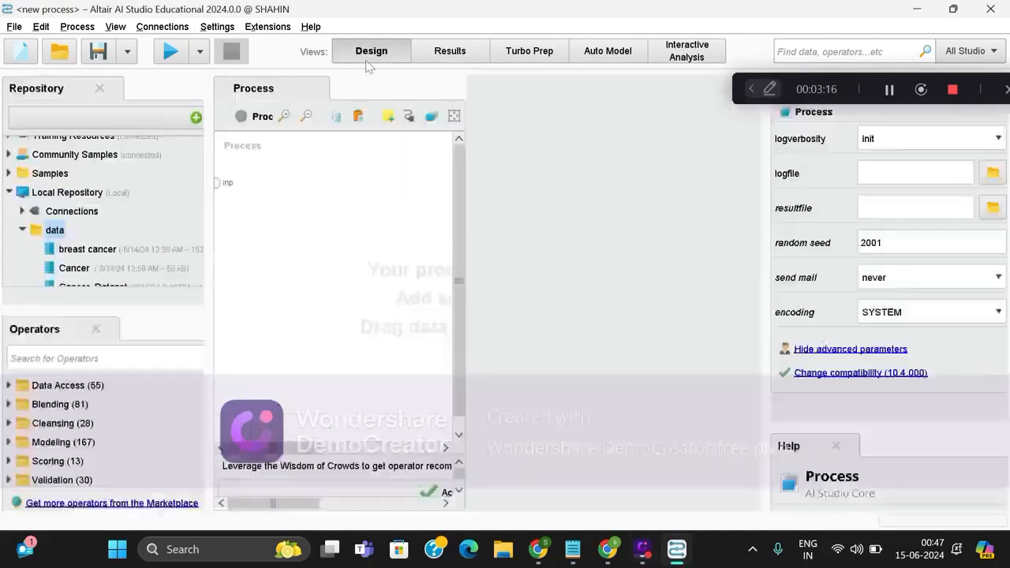
scroll(151, 209, down, 1)
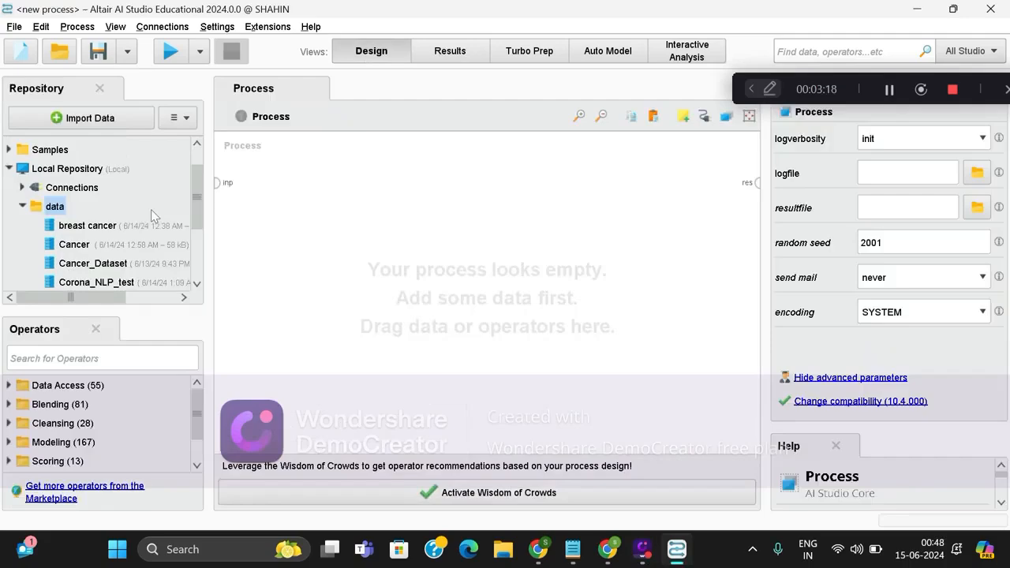
scroll(151, 209, down, 2)
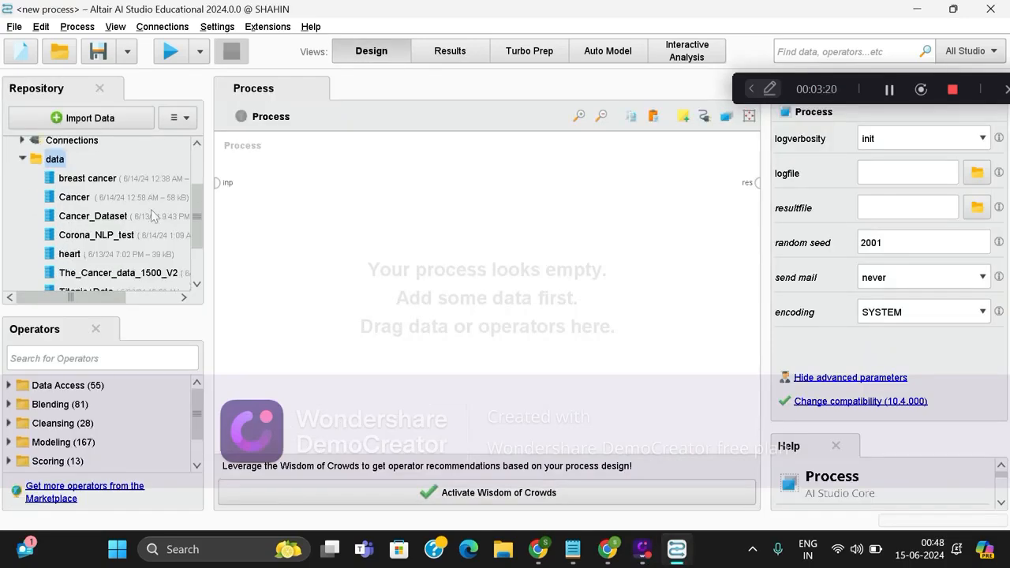
scroll(94, 268, down, 1)
click(85, 251)
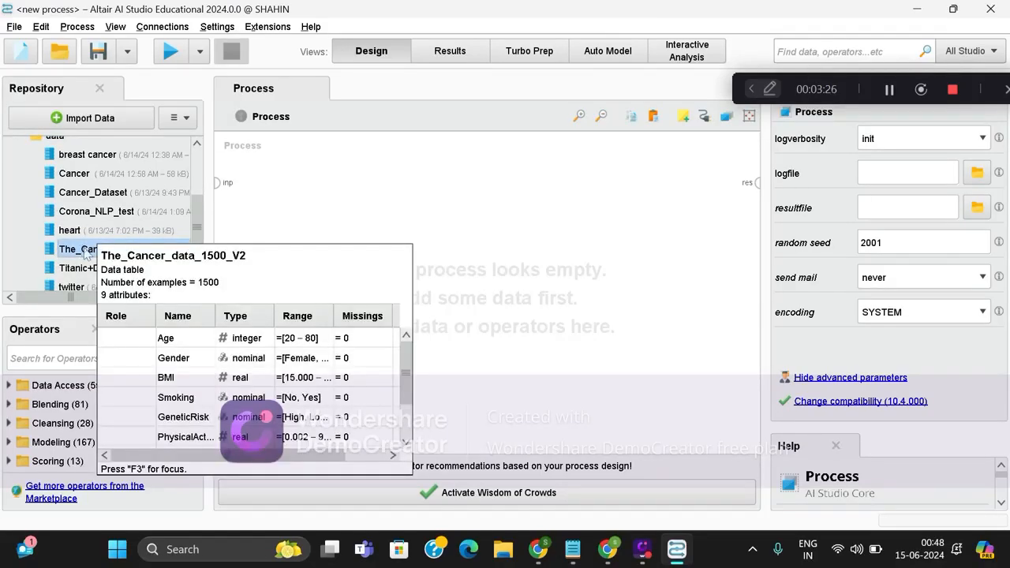
drag(85, 251, 286, 190)
Connect the Retrieve operator's out port to the process res port and run the process.
click(324, 182)
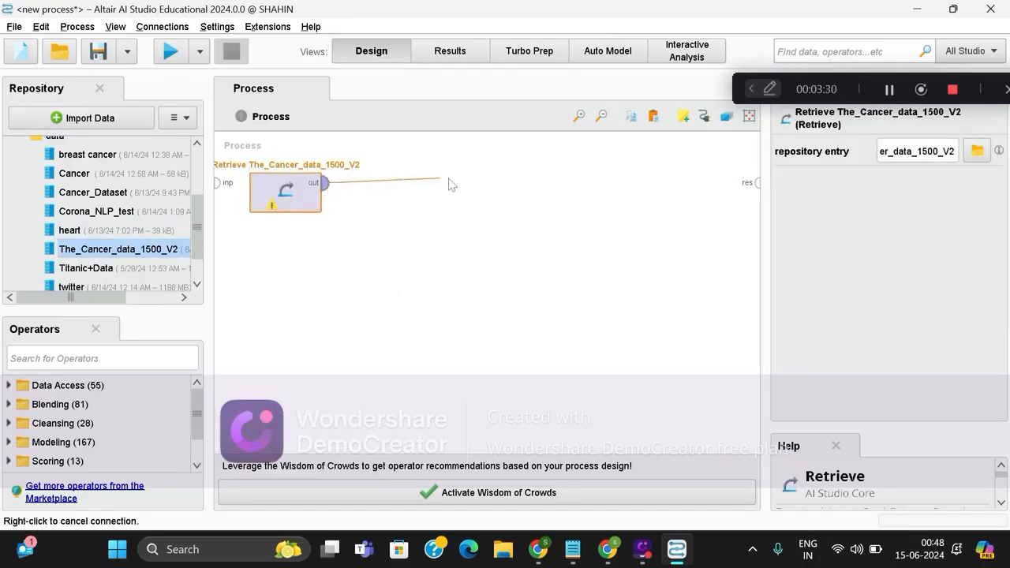
click(758, 185)
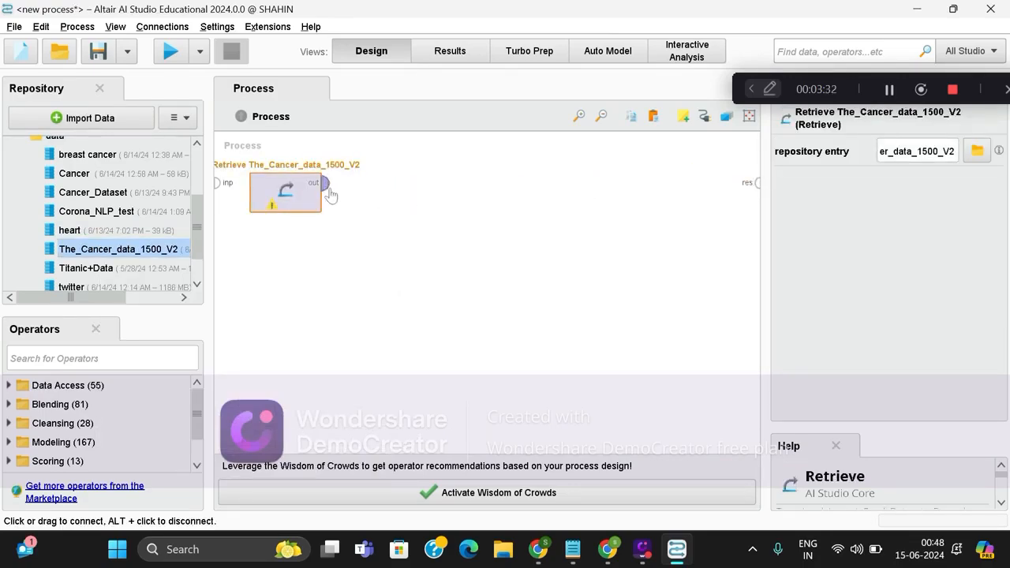
click(323, 184)
click(756, 183)
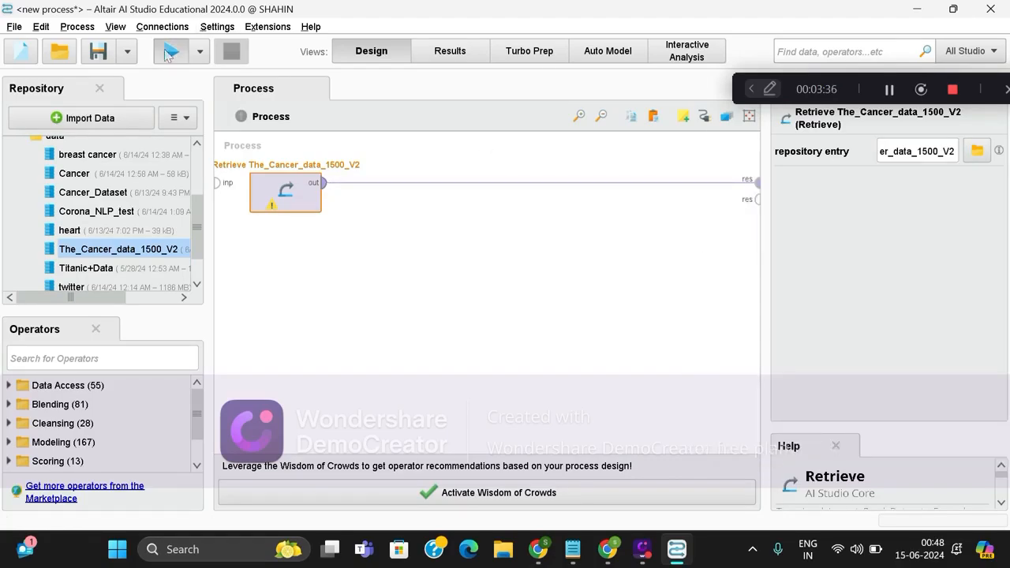
click(170, 53)
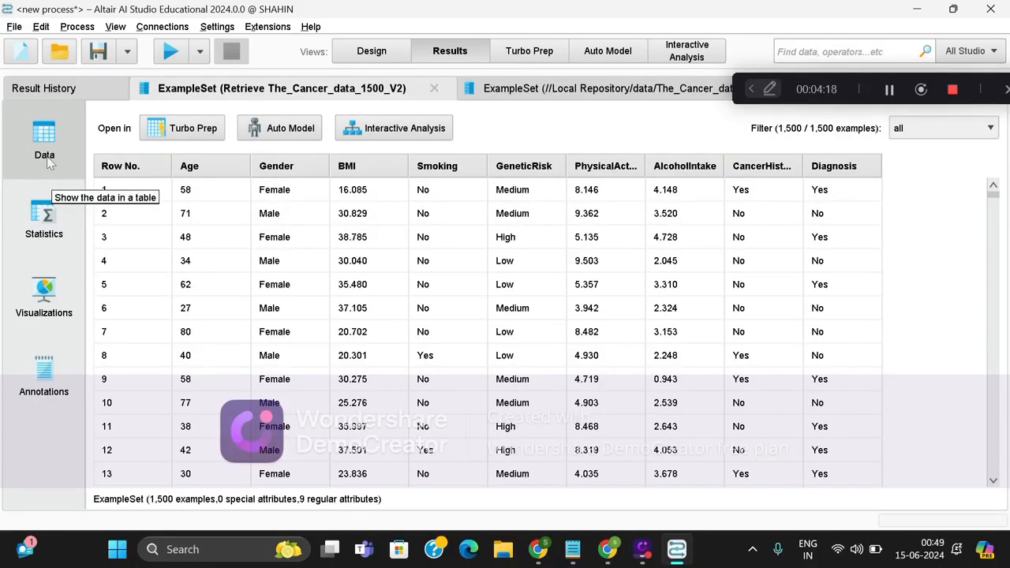
Examine the statistics of the retrieved dataset, including the expanded details and distribution of the Age attribute.
click(41, 255)
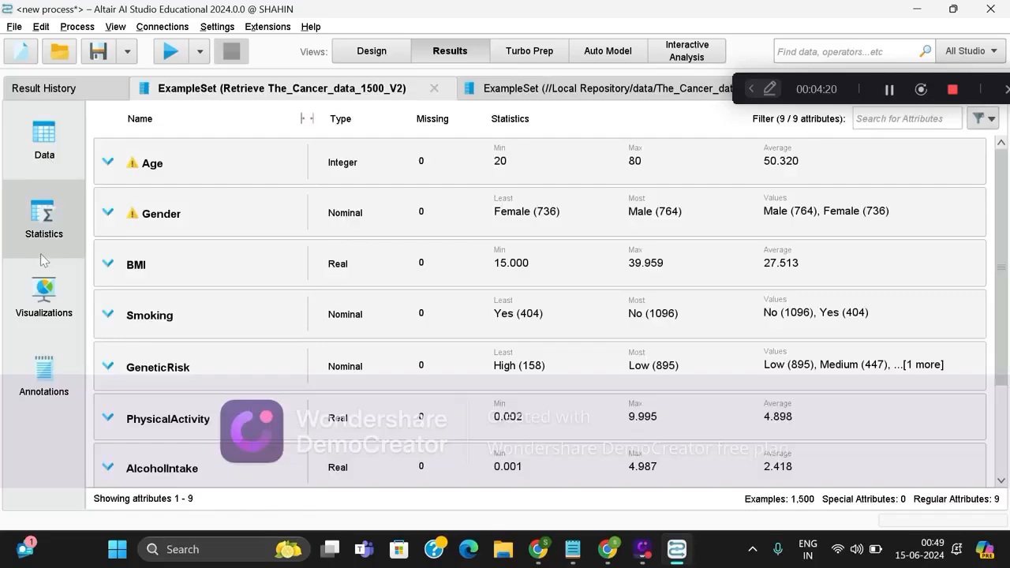
click(108, 163)
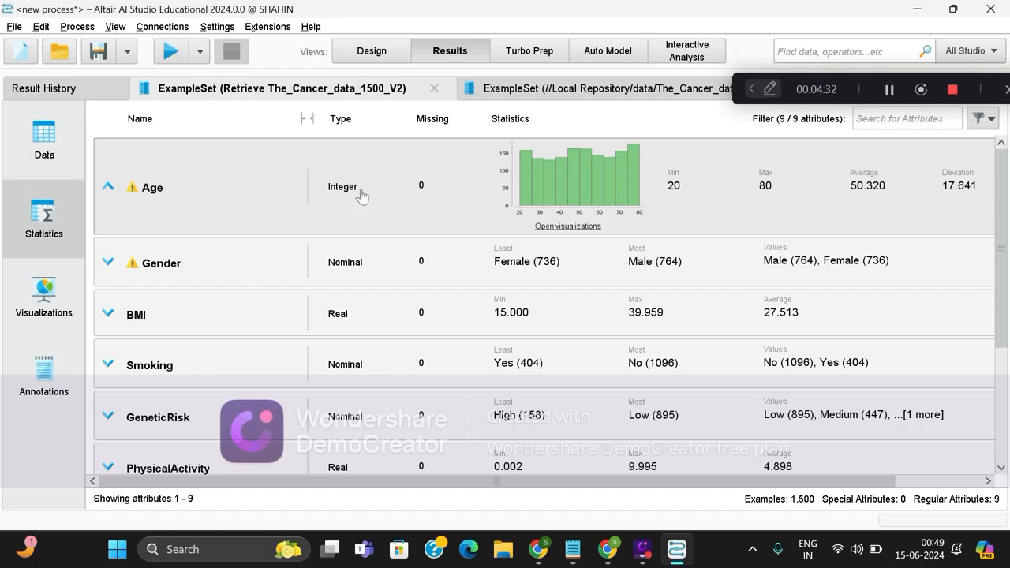
click(134, 177)
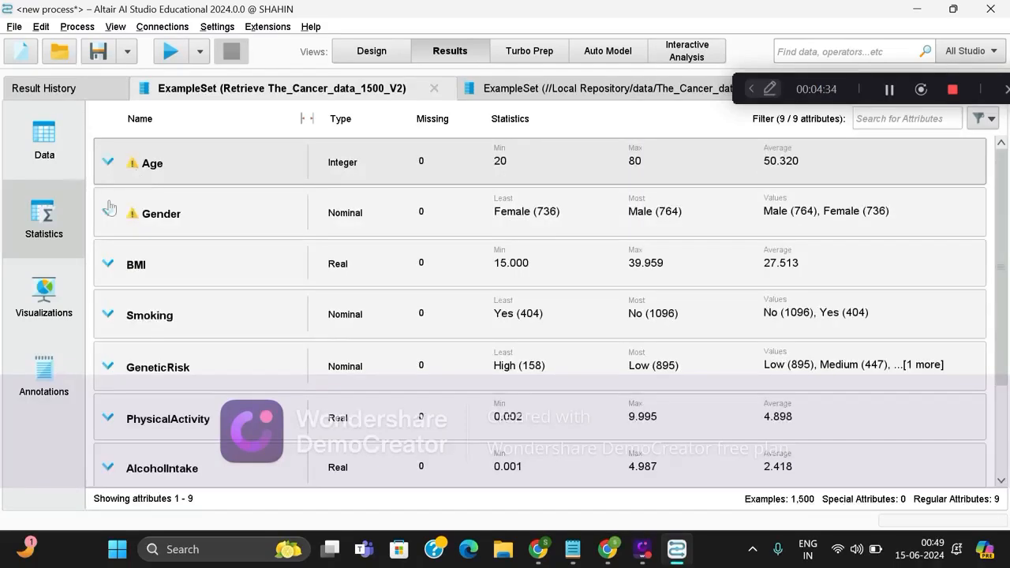
Visualize the BMI column of the results by setting the plot type to Histogram.
click(44, 299)
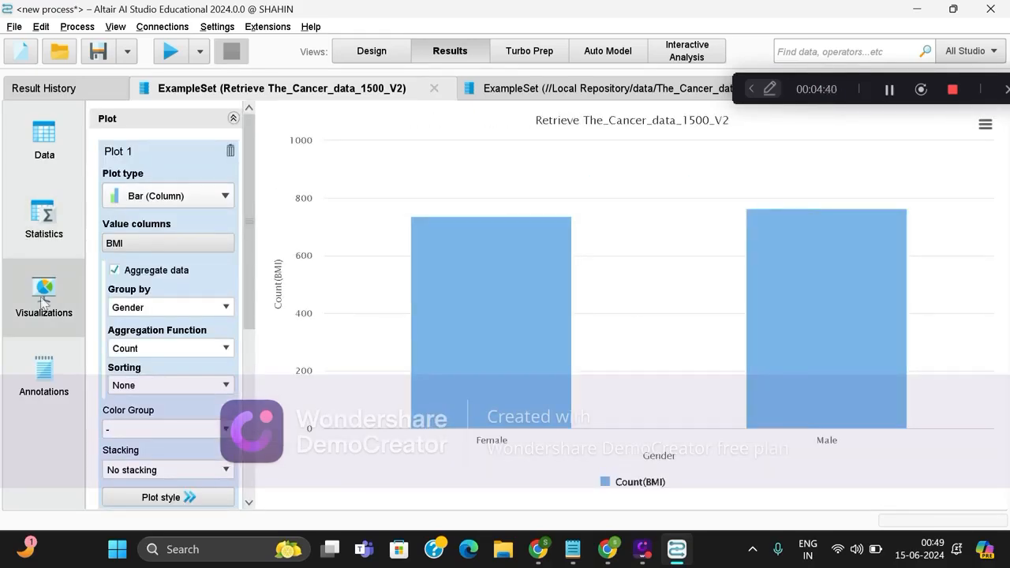
click(216, 197)
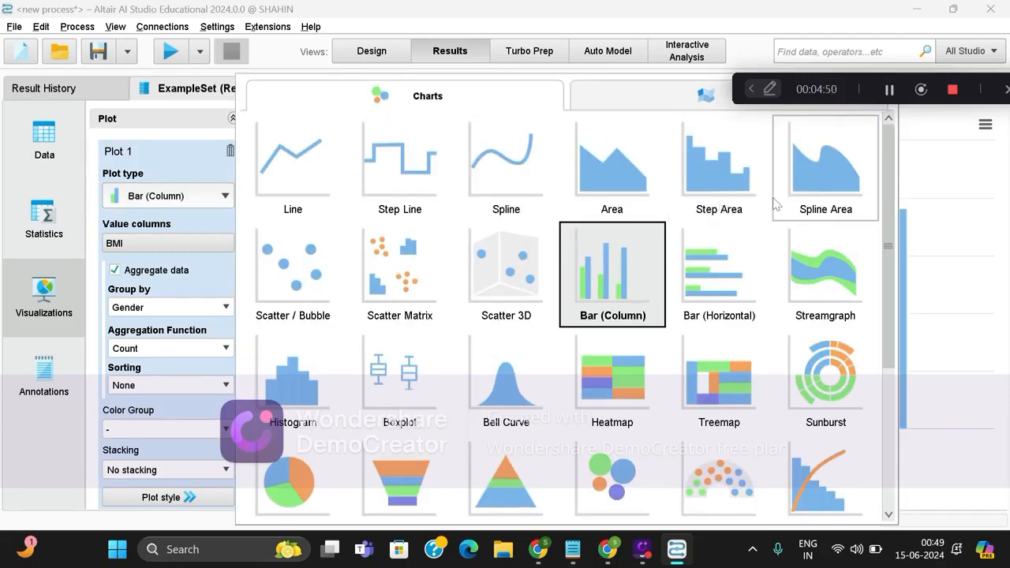
scroll(474, 348, down, 3)
click(265, 325)
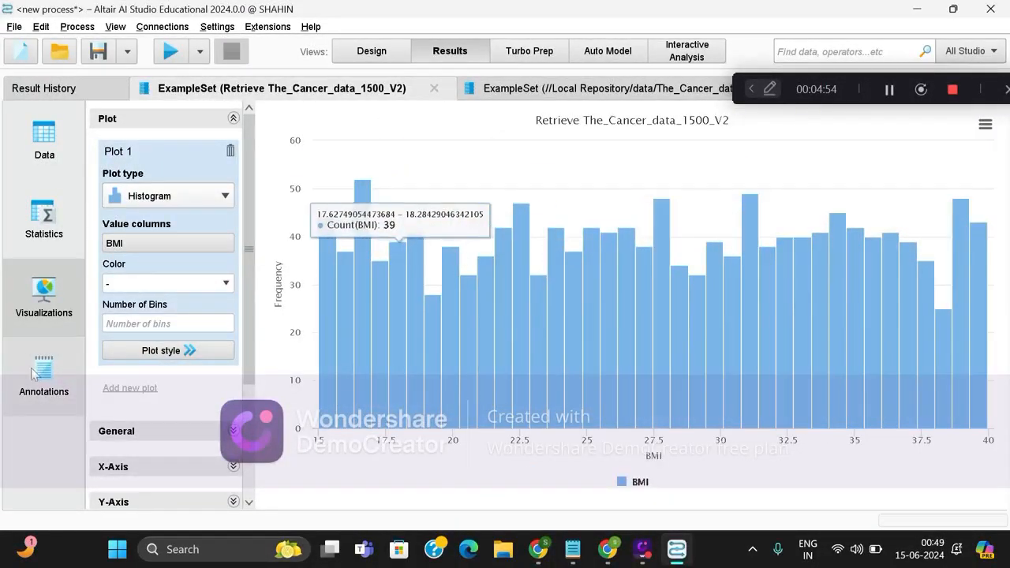
Return to the process design and search the operators for "aggregate".
click(395, 52)
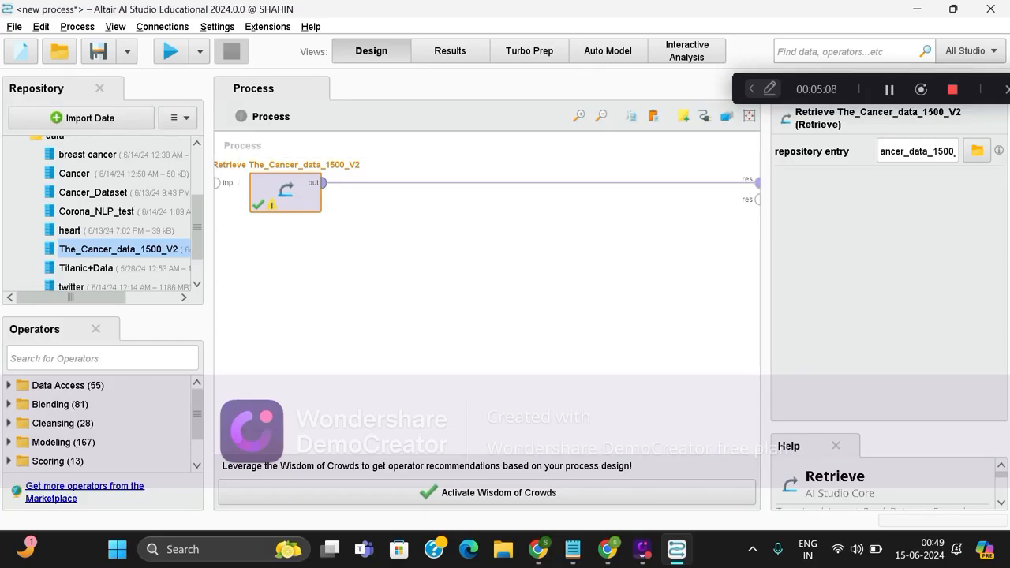
click(101, 358)
text(aggreg)
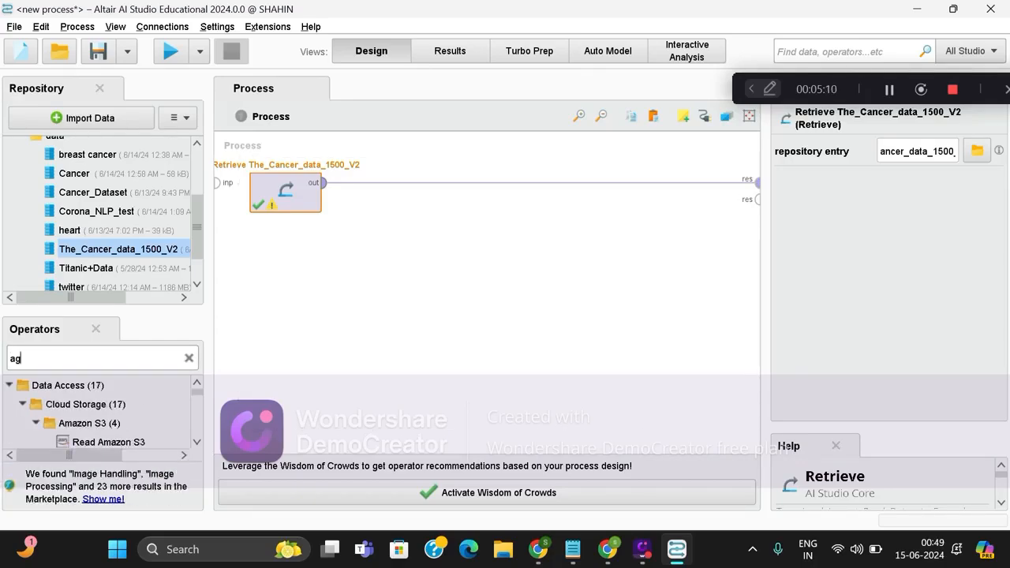
text(ate)
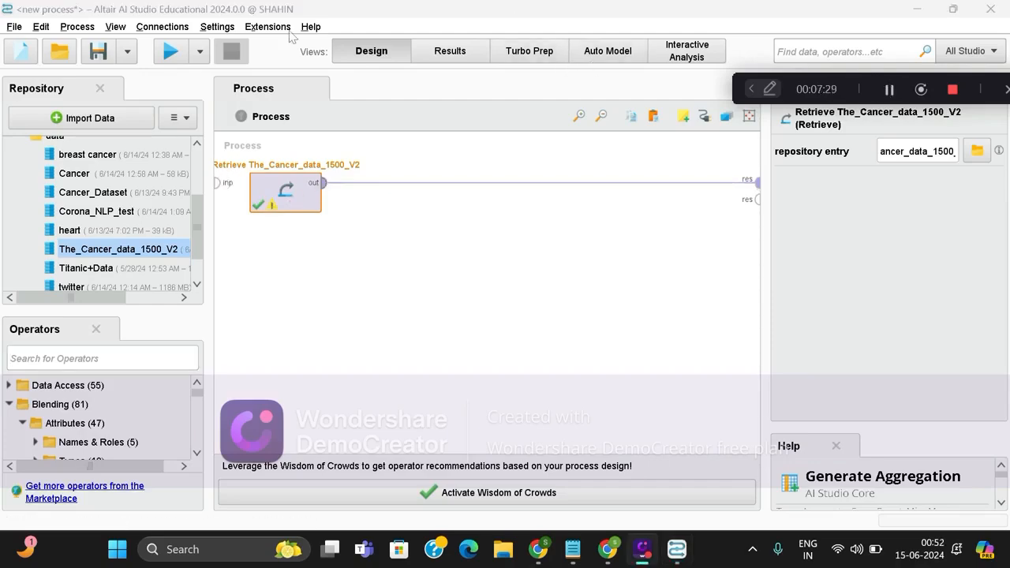
Run the process again to view the retrieved data table, and go back to the process design.
click(171, 52)
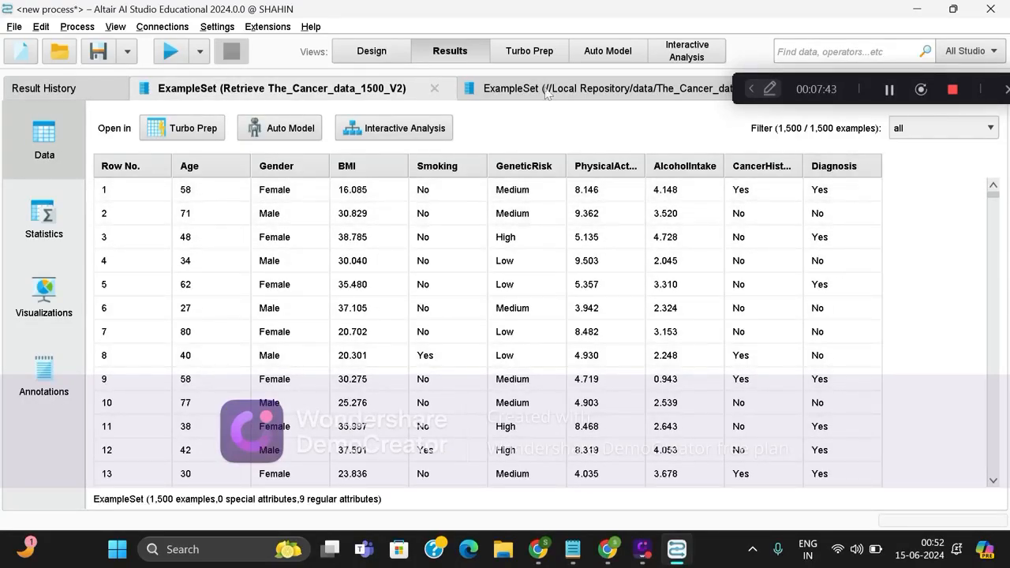
click(378, 52)
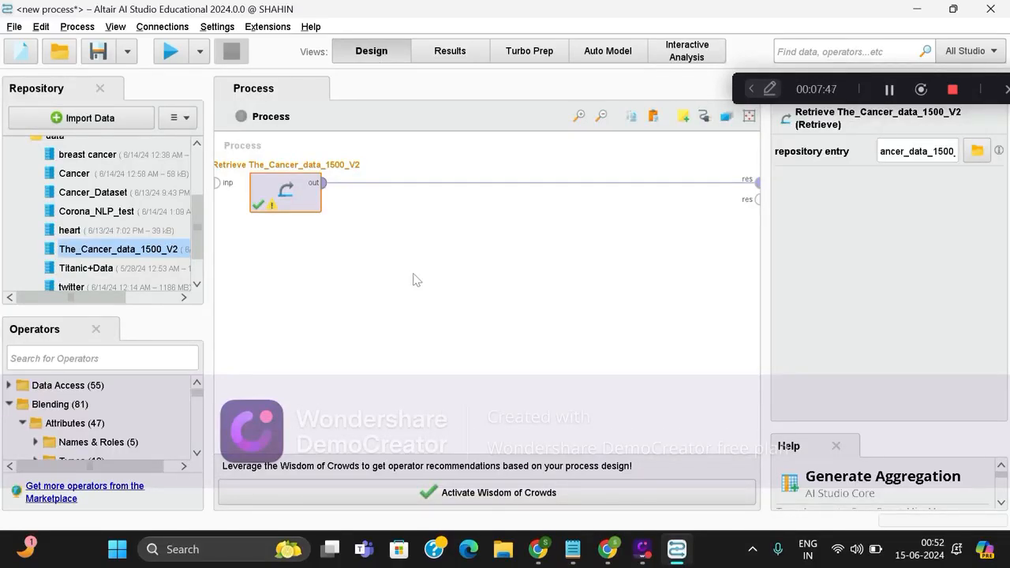
Insert a Nominal to Numerical operator after the Retrieve operator and connect Retrieve's out port to its exa input.
click(101, 359)
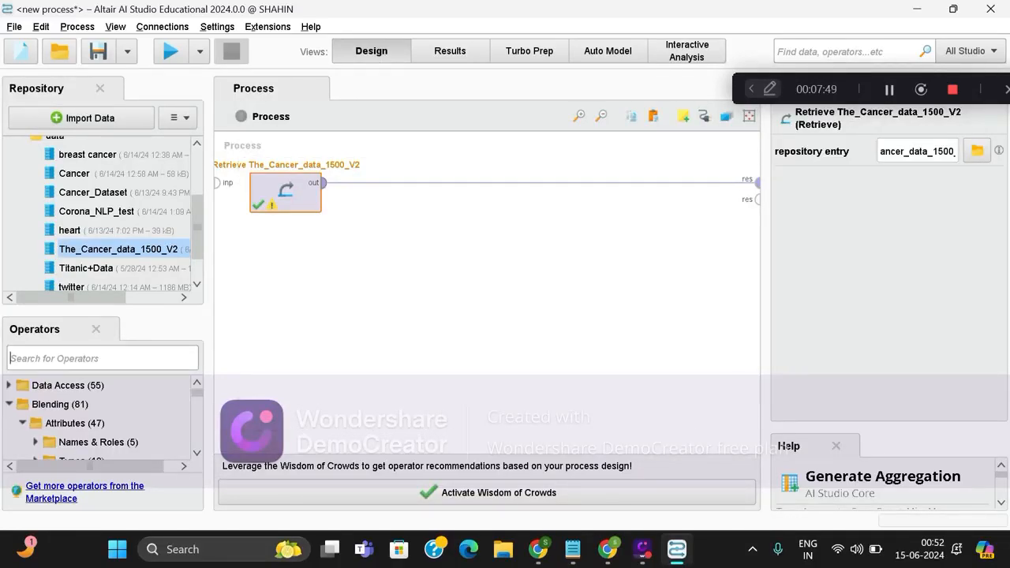
text(nominal)
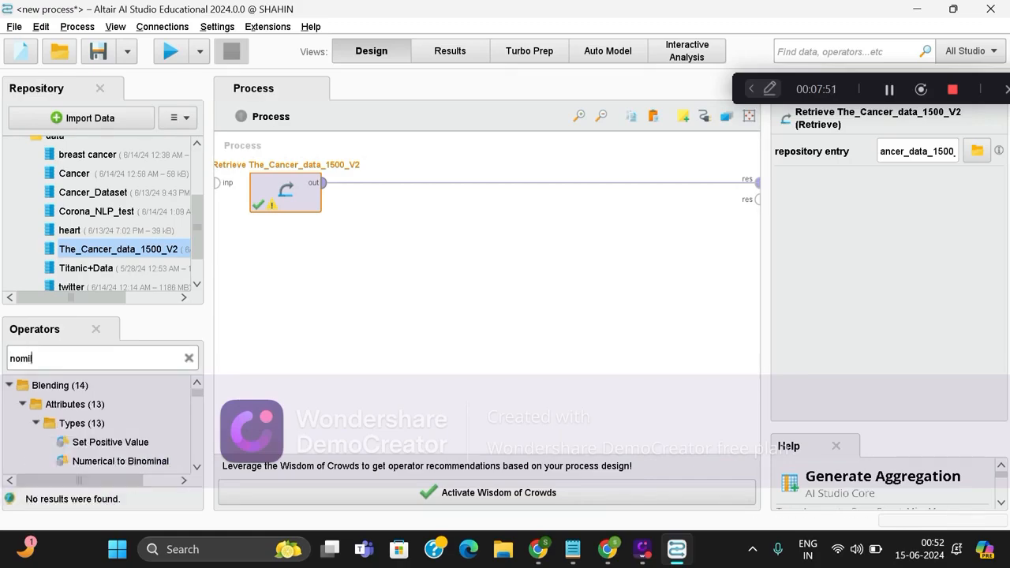
click(108, 420)
drag(106, 422, 393, 205)
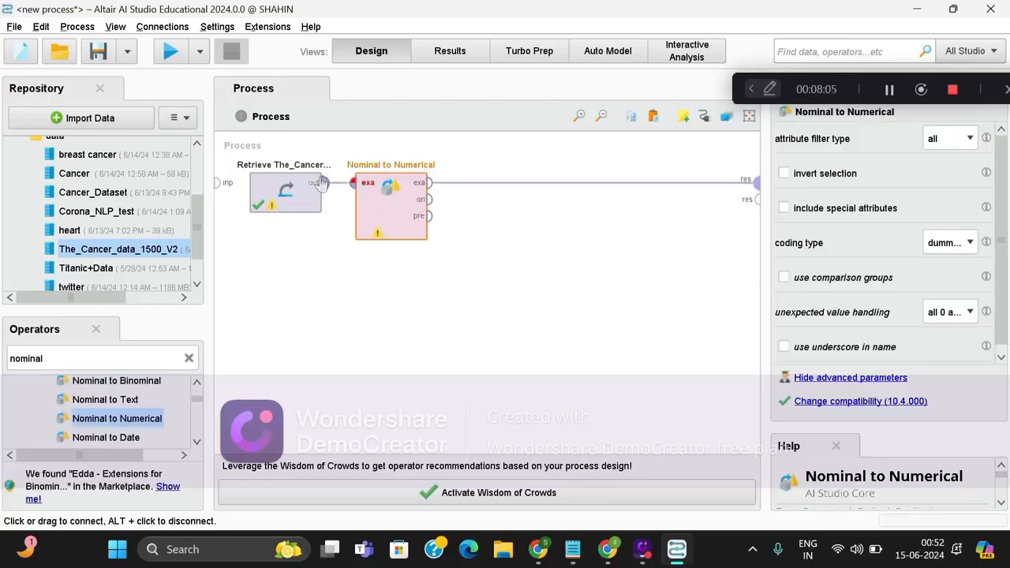
drag(323, 186, 358, 187)
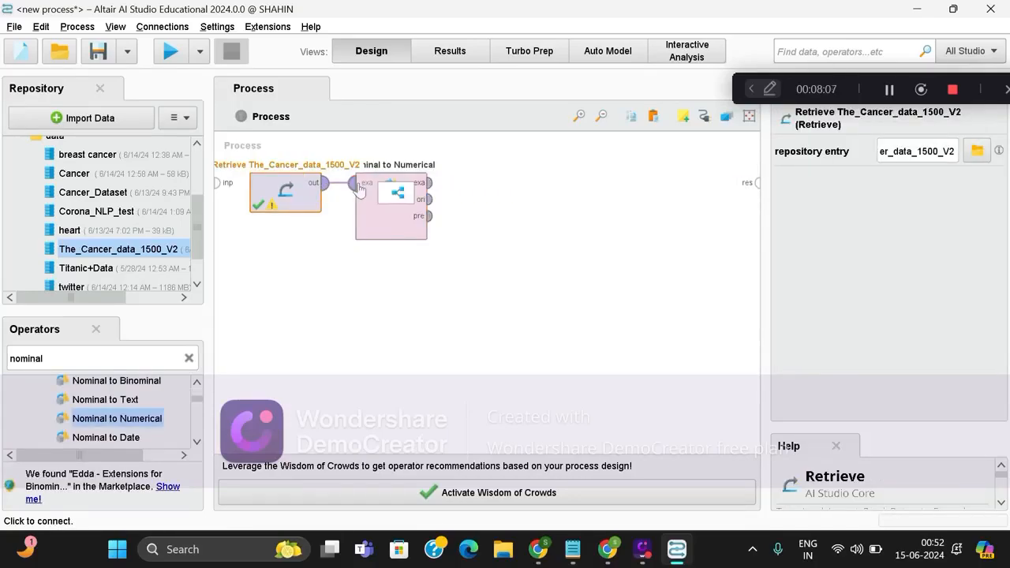
Connect Nominal to Numerical's exa output to the process result port, and run the process to view the converted table.
drag(433, 185, 755, 184)
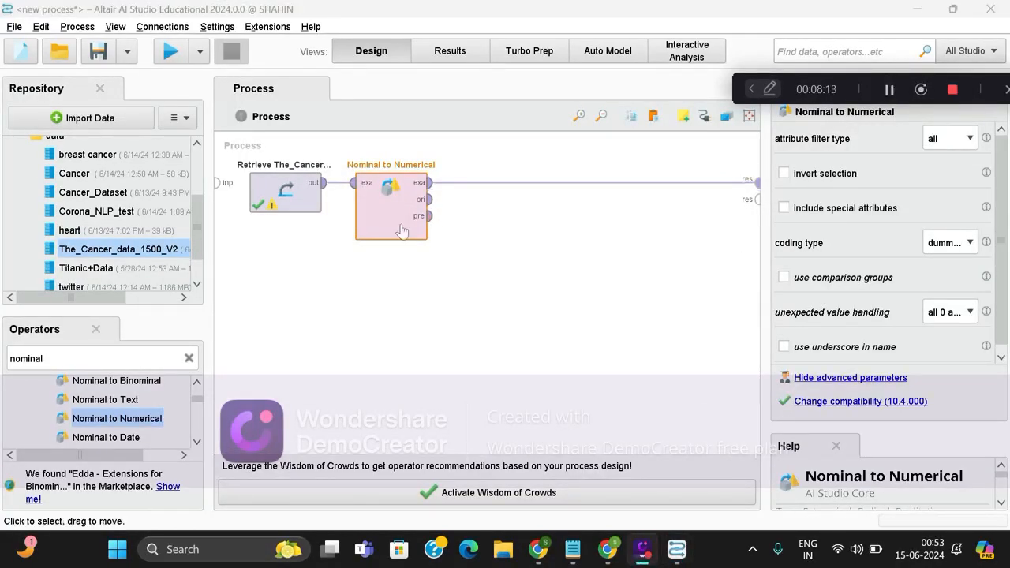
click(170, 52)
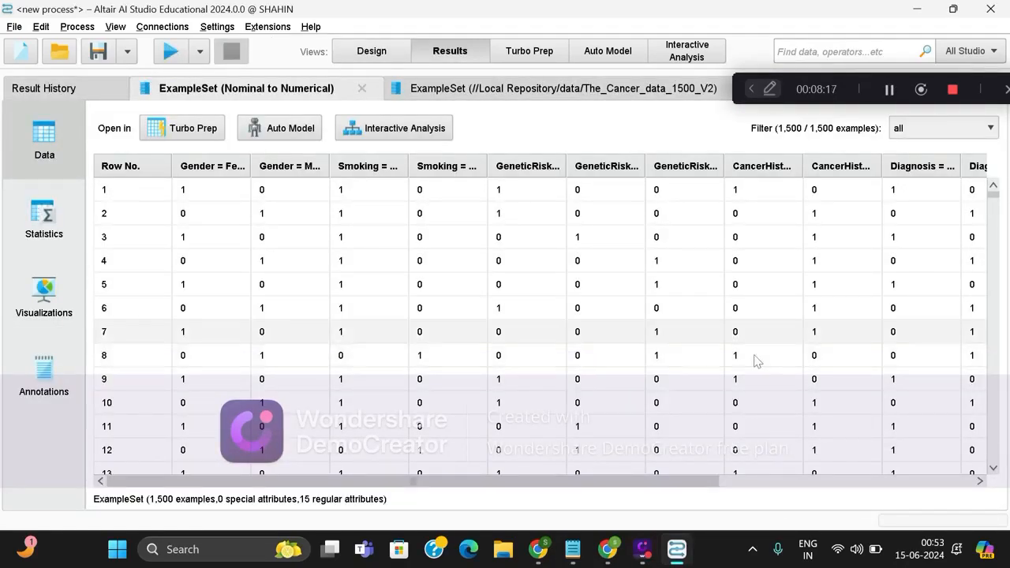
scroll(582, 216, right, 5)
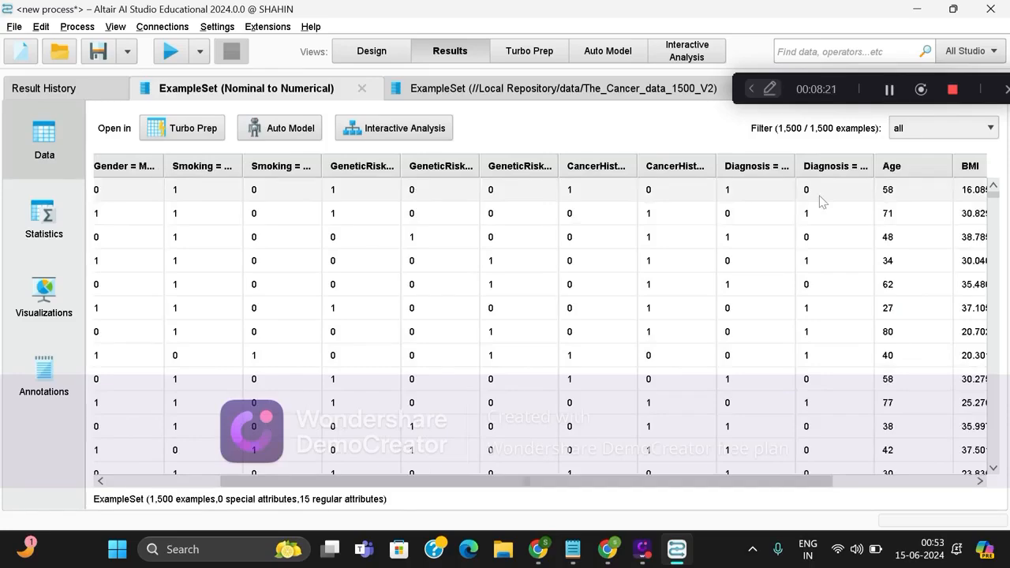
scroll(822, 201, right, 5)
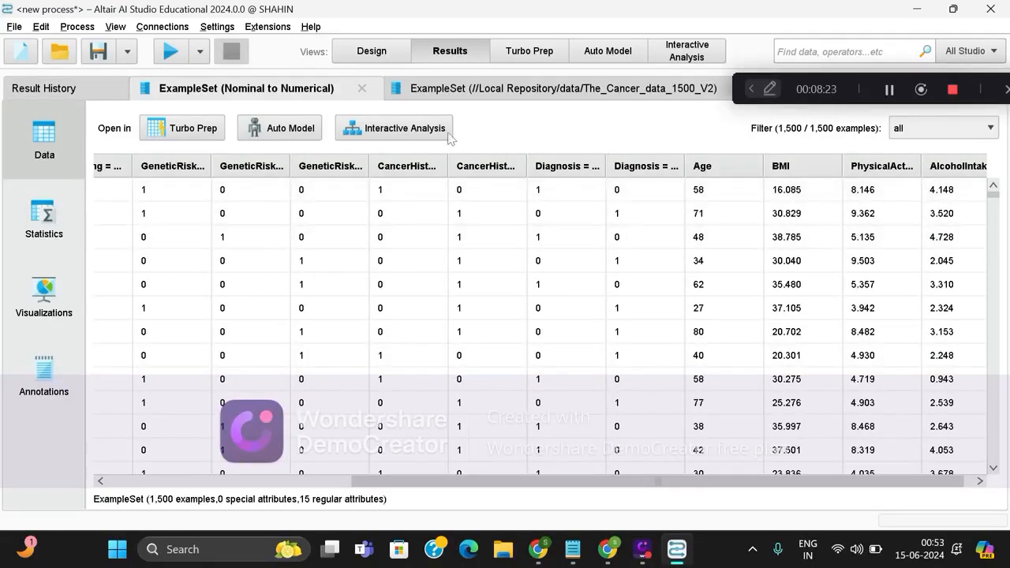
Return to the process design, insert a Select Attributes operator and connect Nominal to Numerical's exa output to its exa input.
click(382, 52)
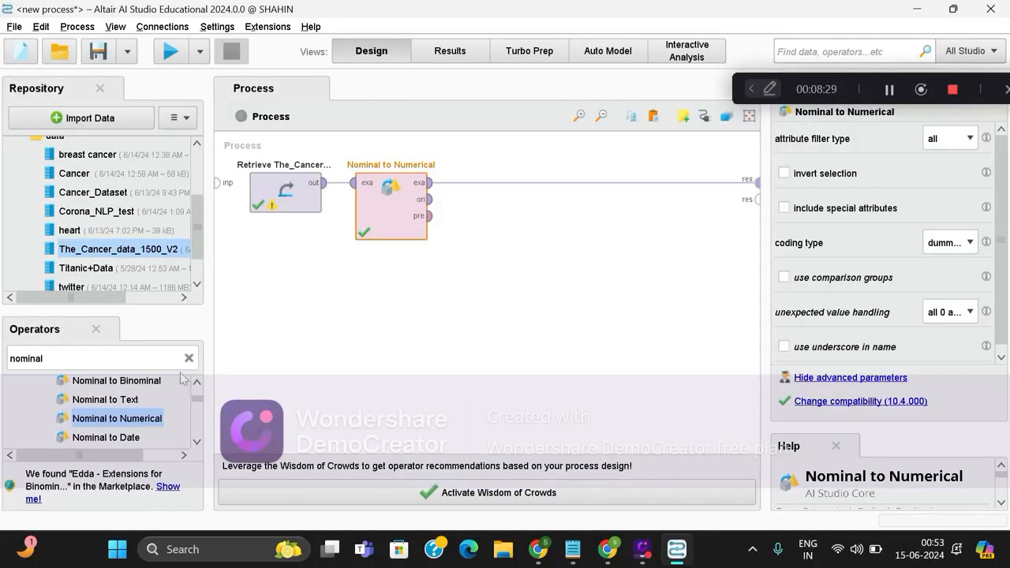
double_click(43, 359)
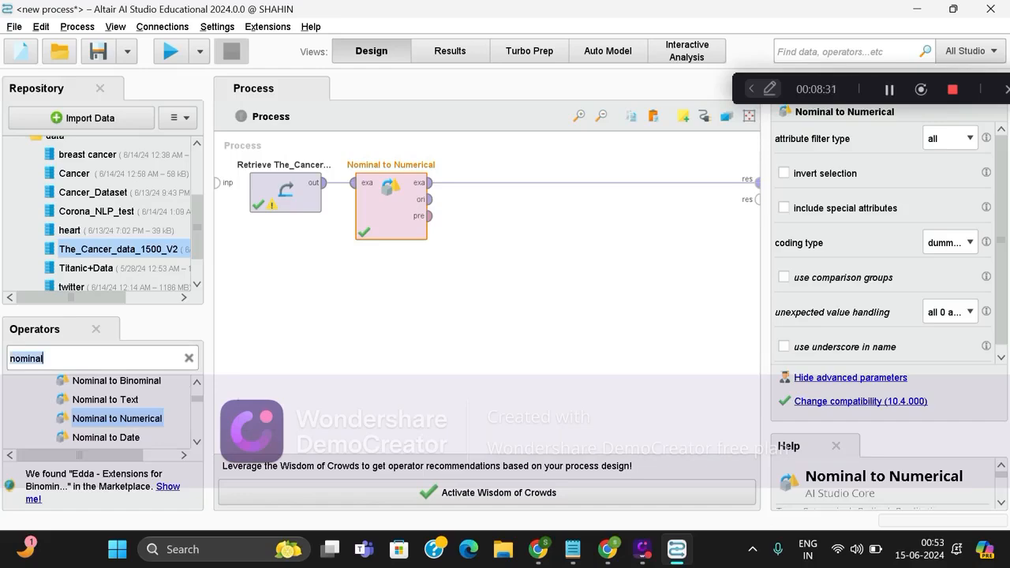
key(BackSpace)
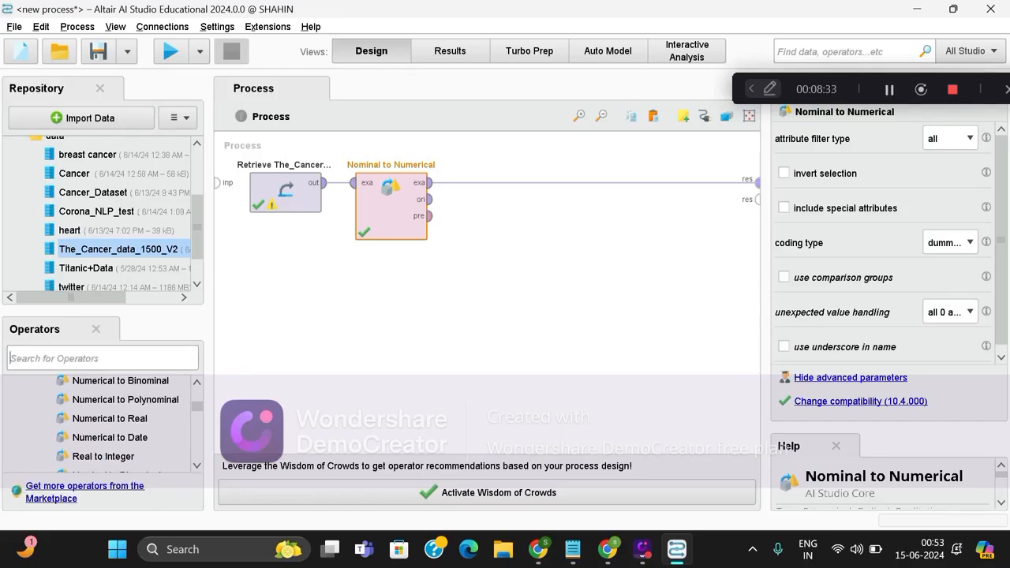
text(sea)
key(BackSpace)
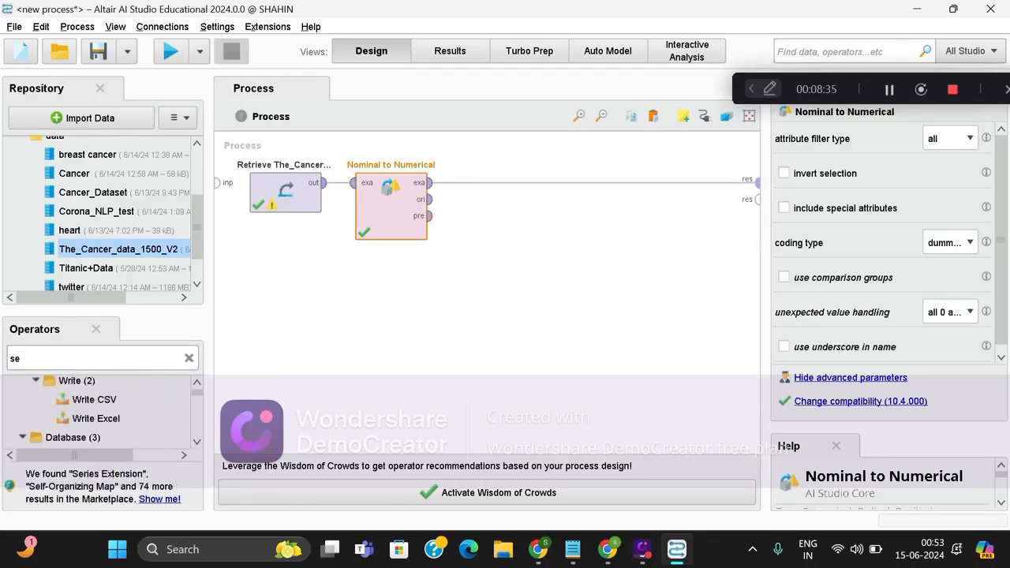
text(lect)
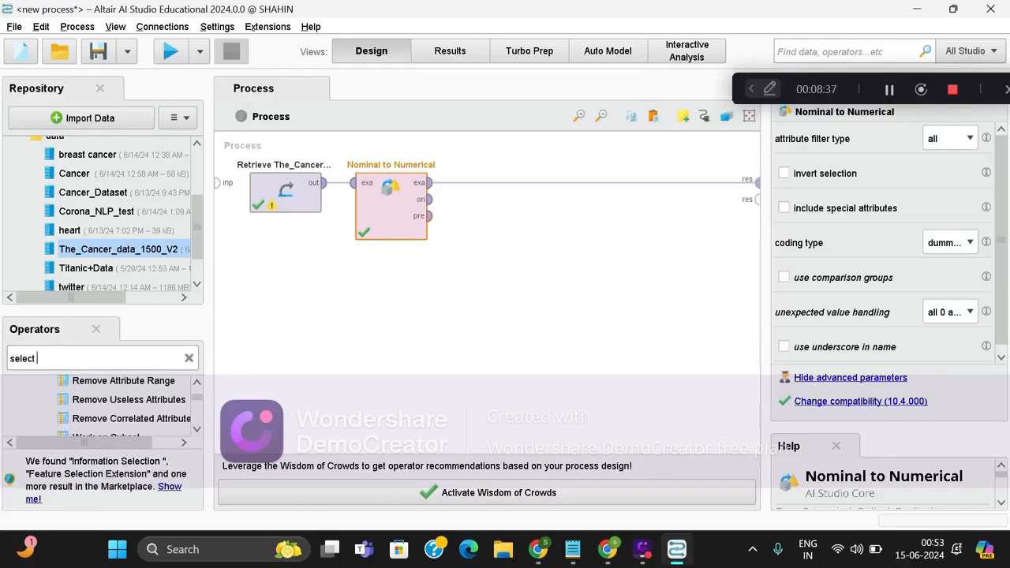
text( attrub)
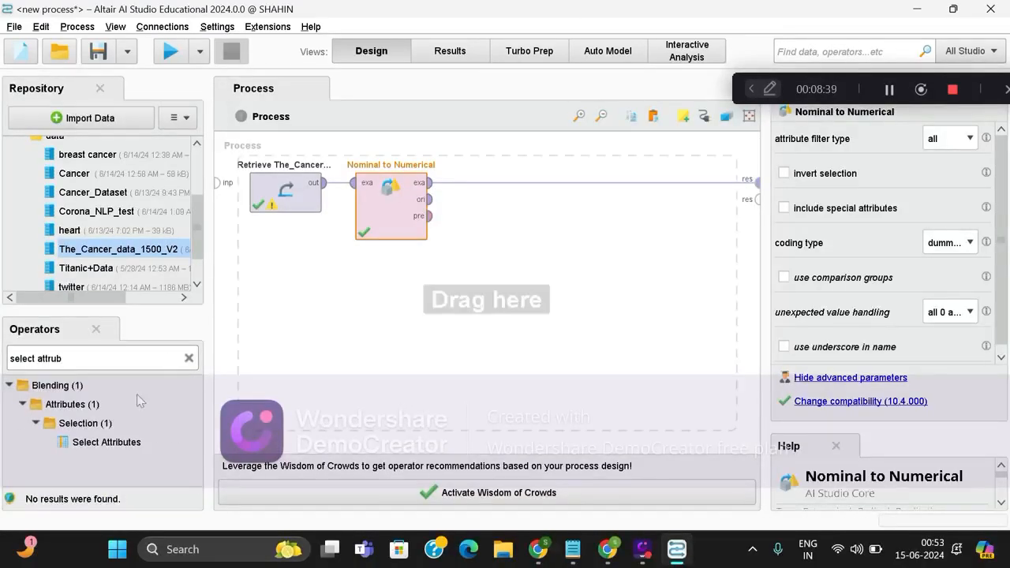
drag(107, 443, 497, 273)
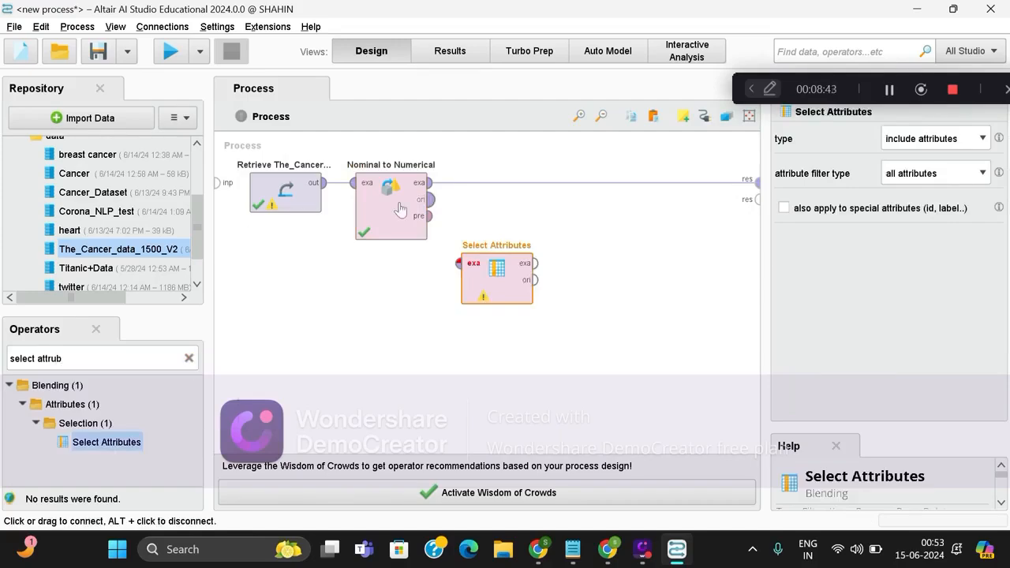
click(429, 183)
click(460, 263)
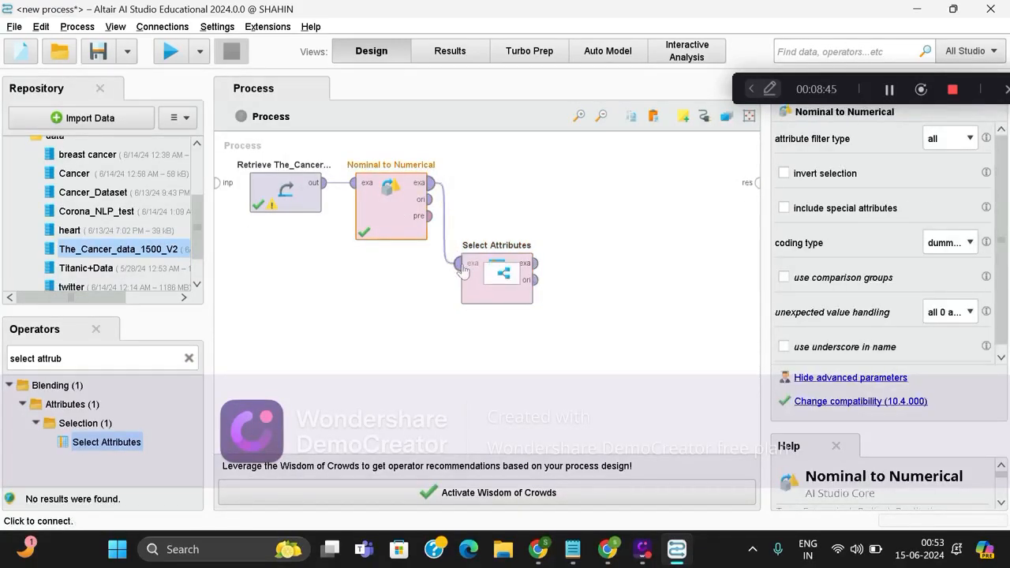
Review the available type and attribute filter type options of the Select Attributes operator.
click(468, 274)
click(963, 140)
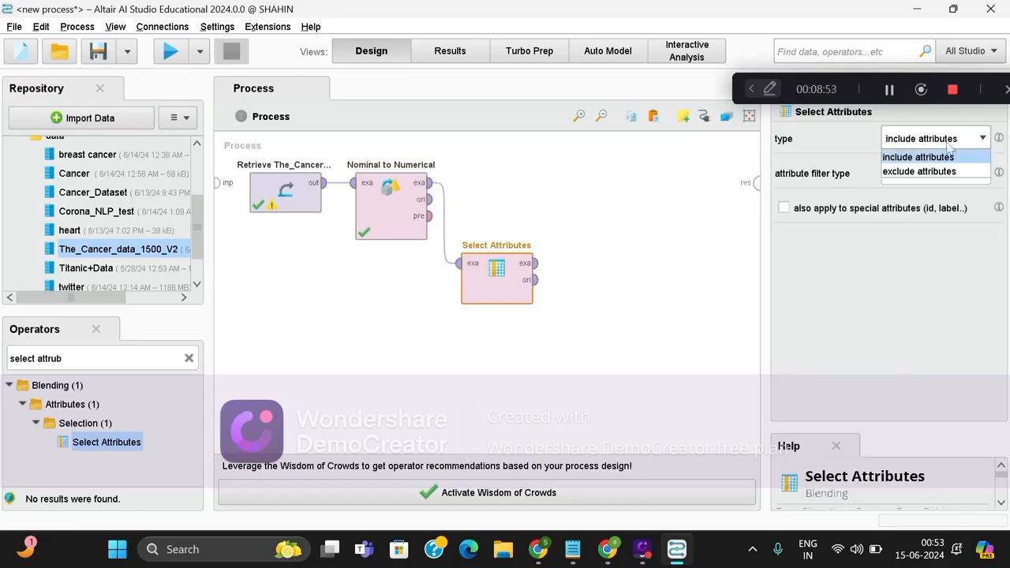
click(949, 146)
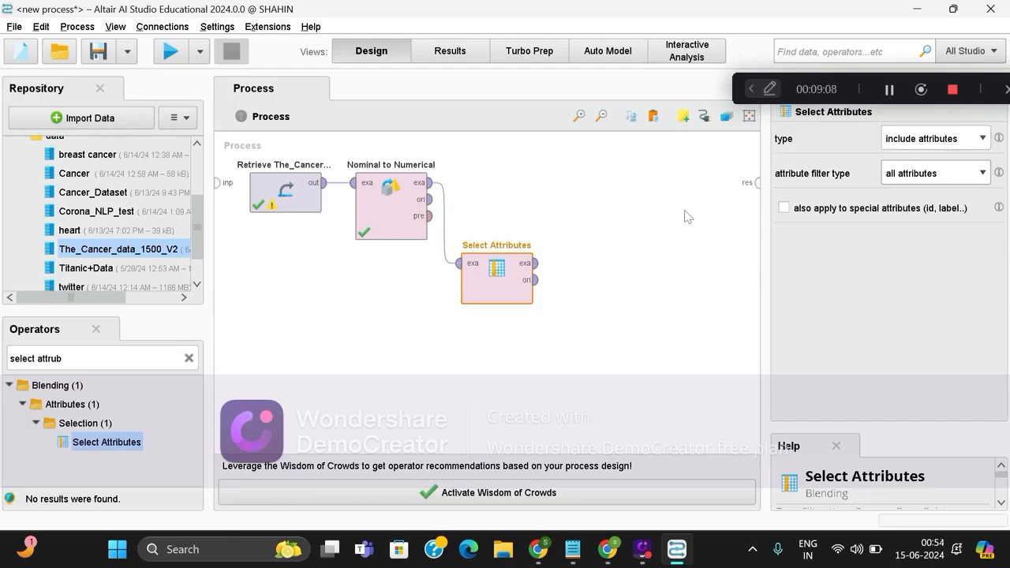
click(965, 175)
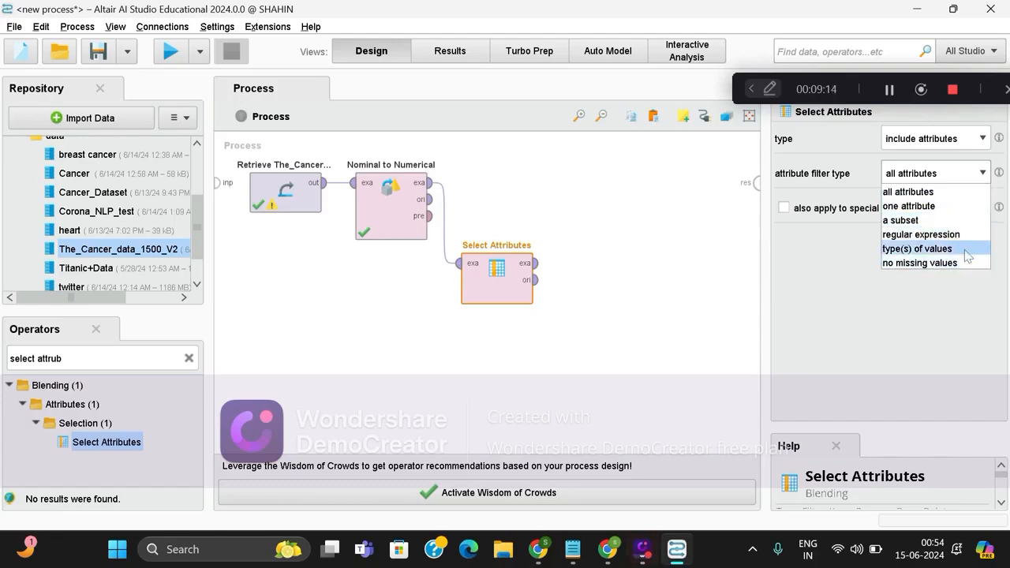
click(812, 292)
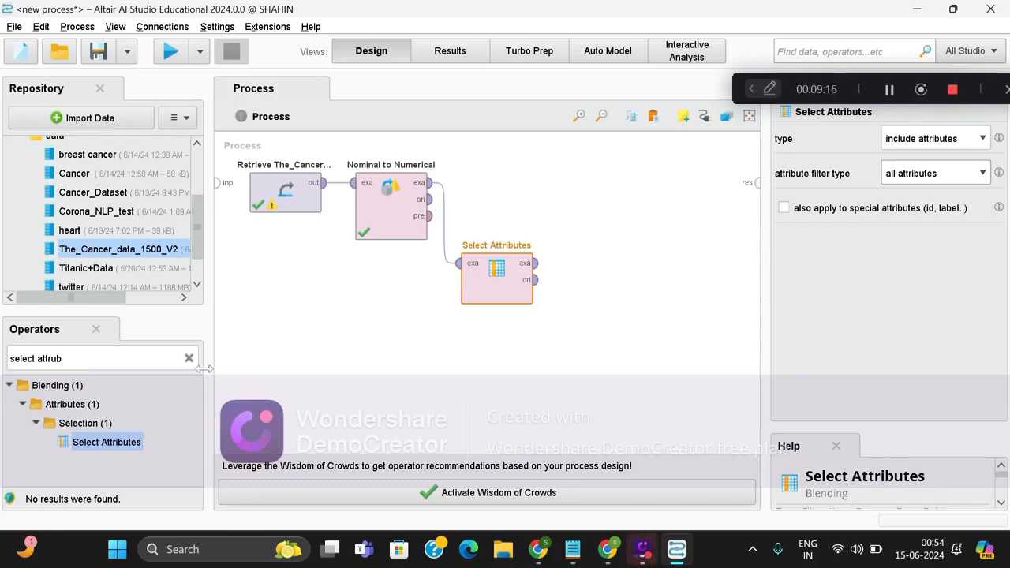
Insert a Set Role operator below Select Attributes and connect Select Attributes' exa output to its exa input.
click(62, 359)
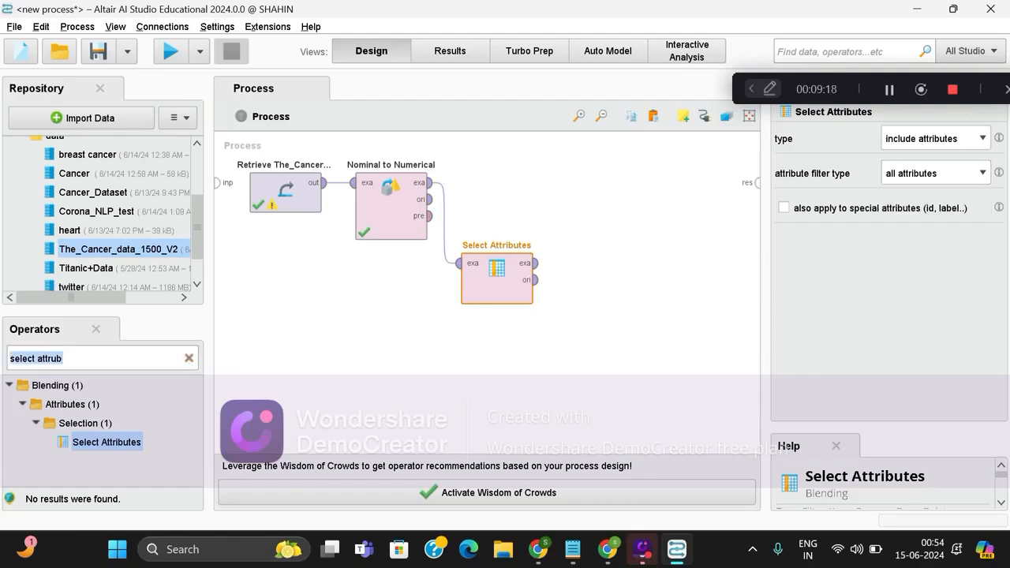
text(set r)
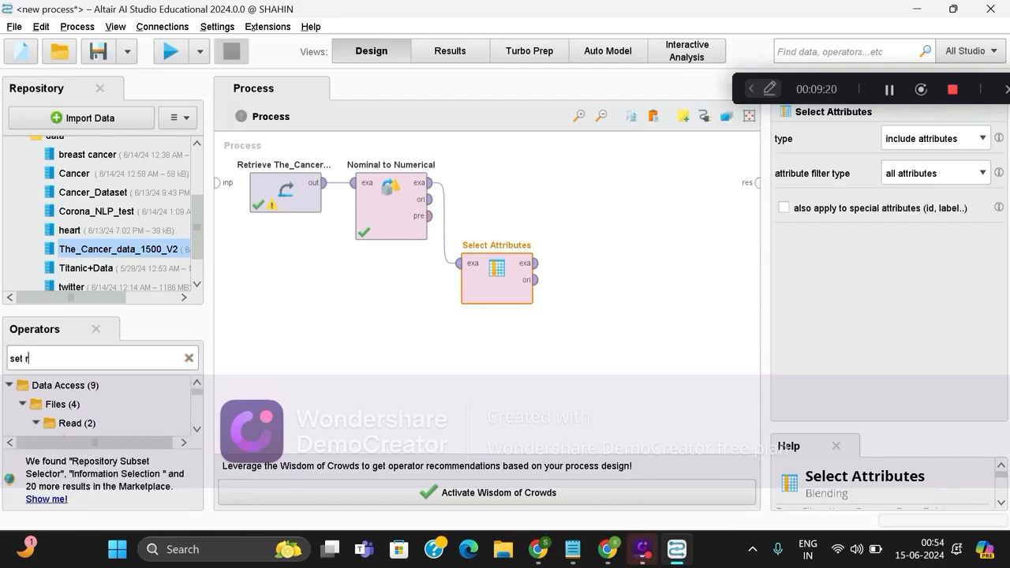
text(ol)
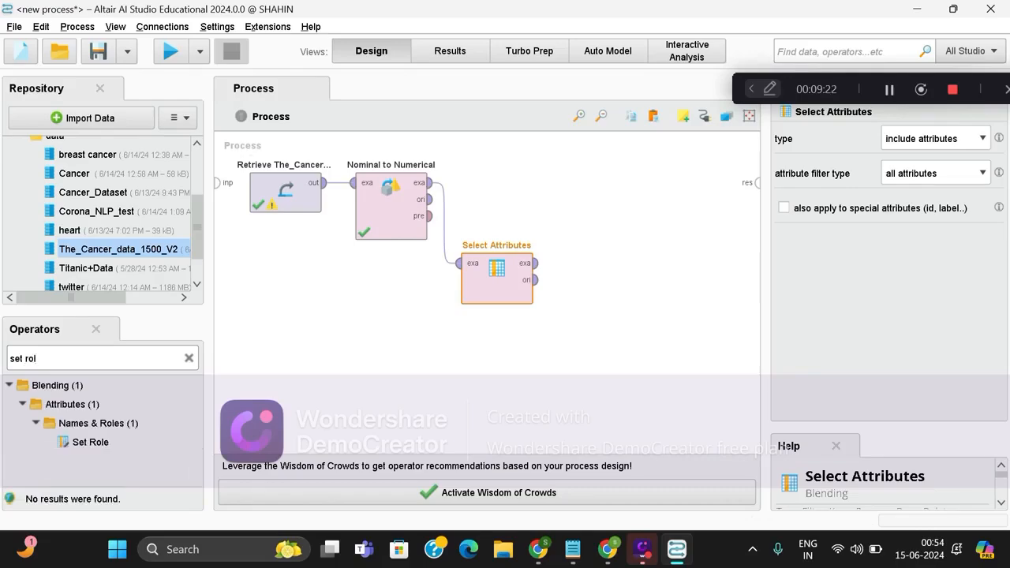
click(89, 442)
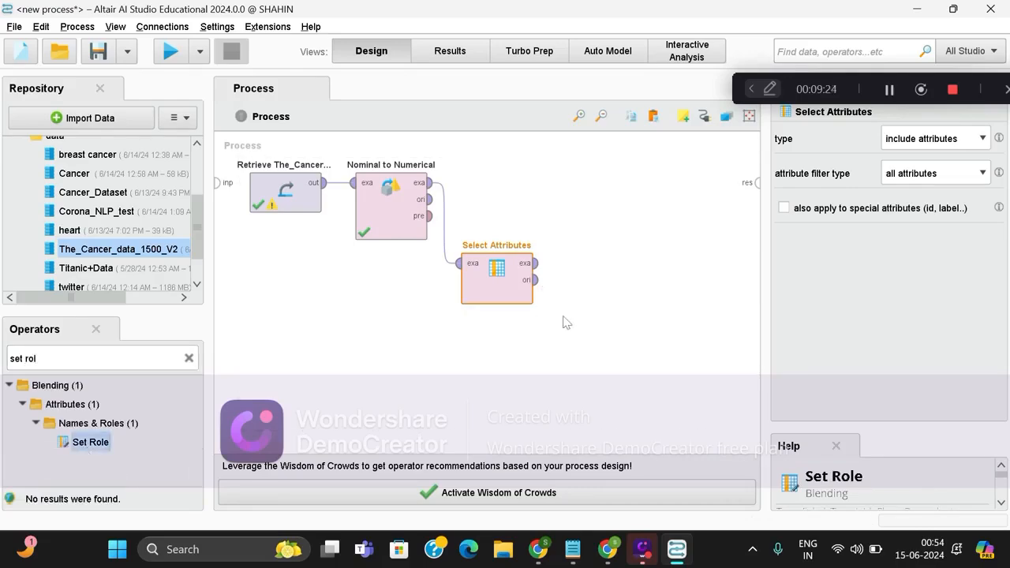
drag(229, 440, 555, 353)
click(536, 263)
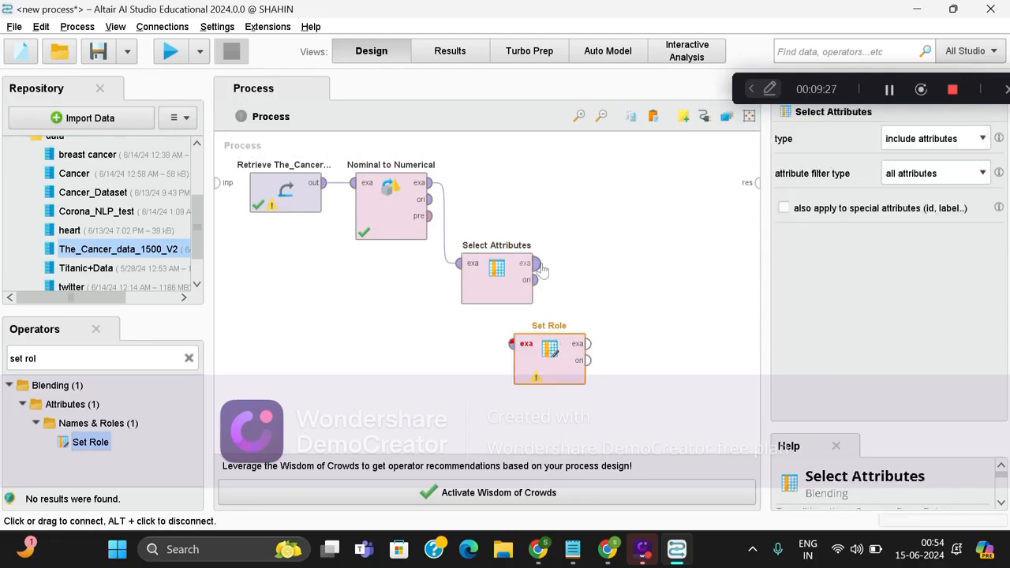
click(511, 344)
Configure the Set Role operator to give the attribute "Diagnosis = Yes" the target role label.
click(551, 353)
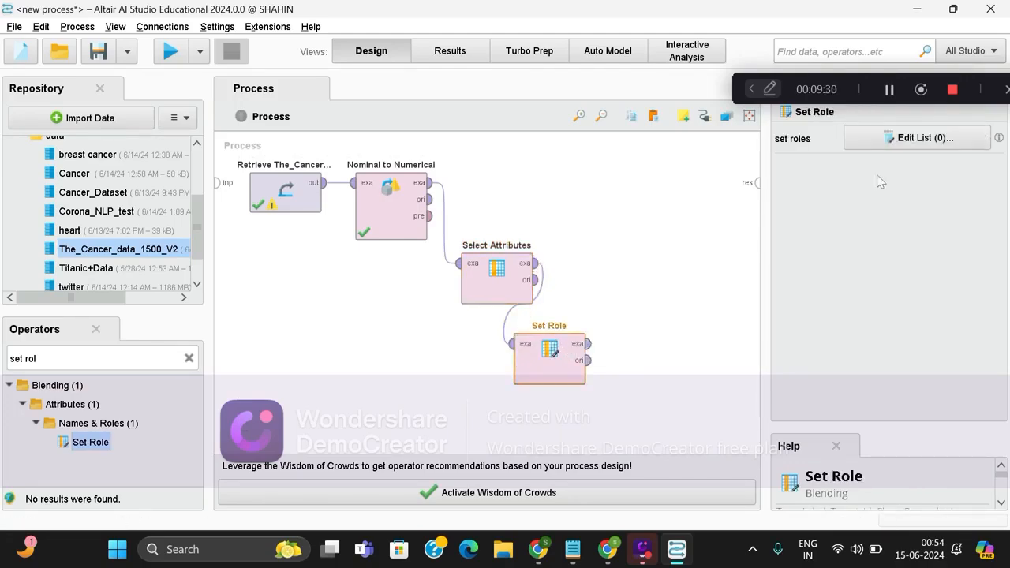
click(902, 137)
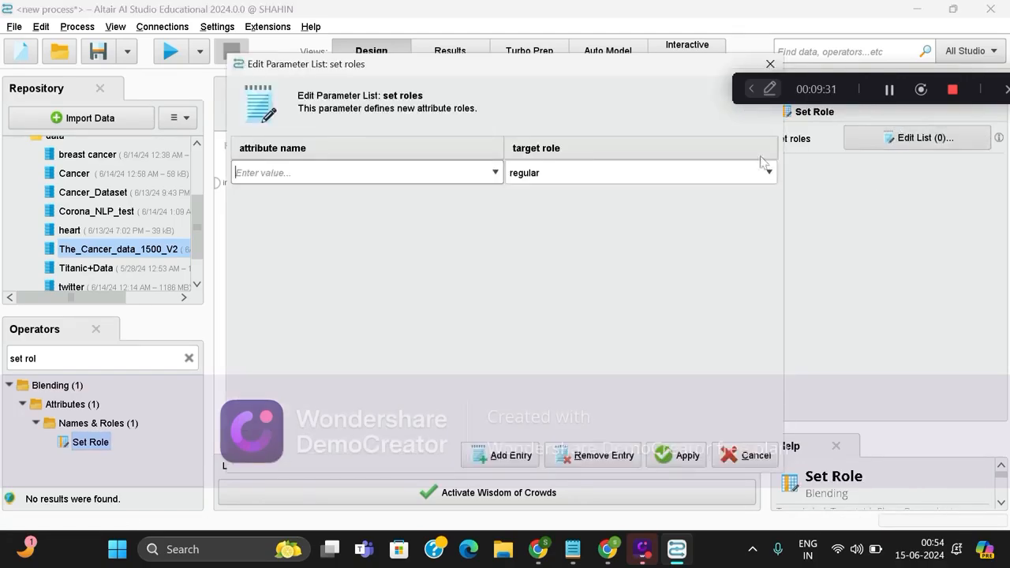
click(495, 172)
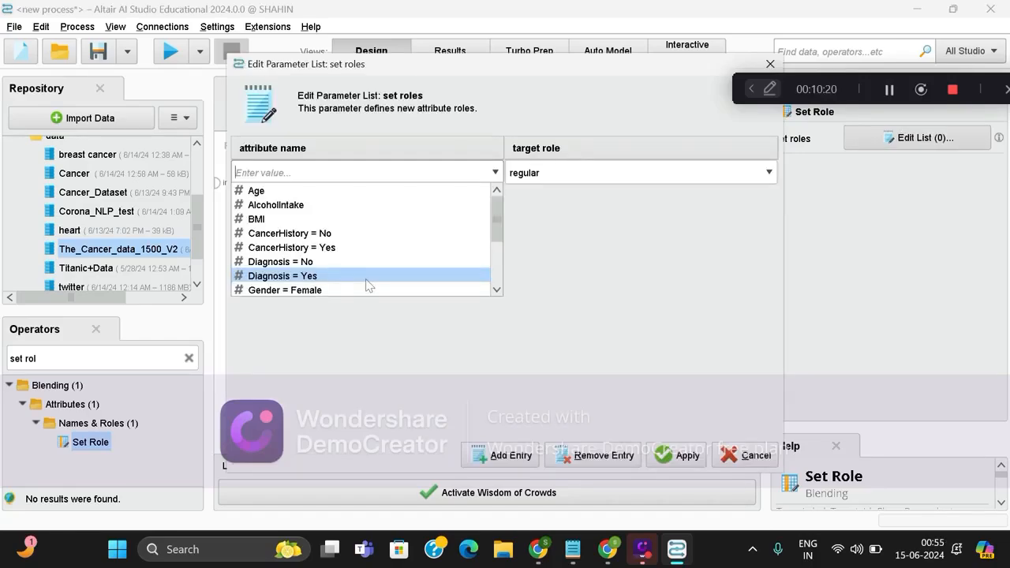
click(331, 276)
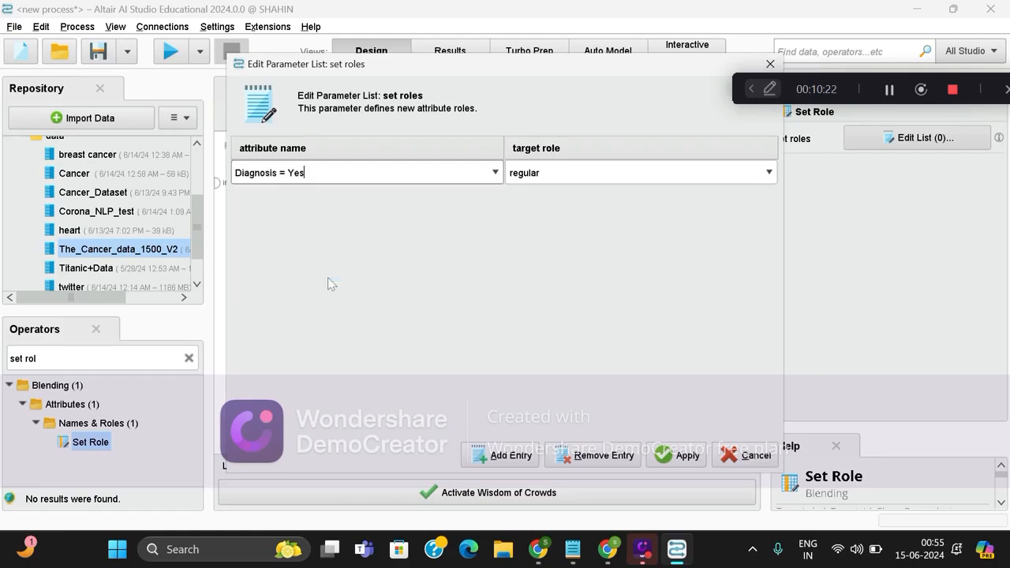
click(590, 175)
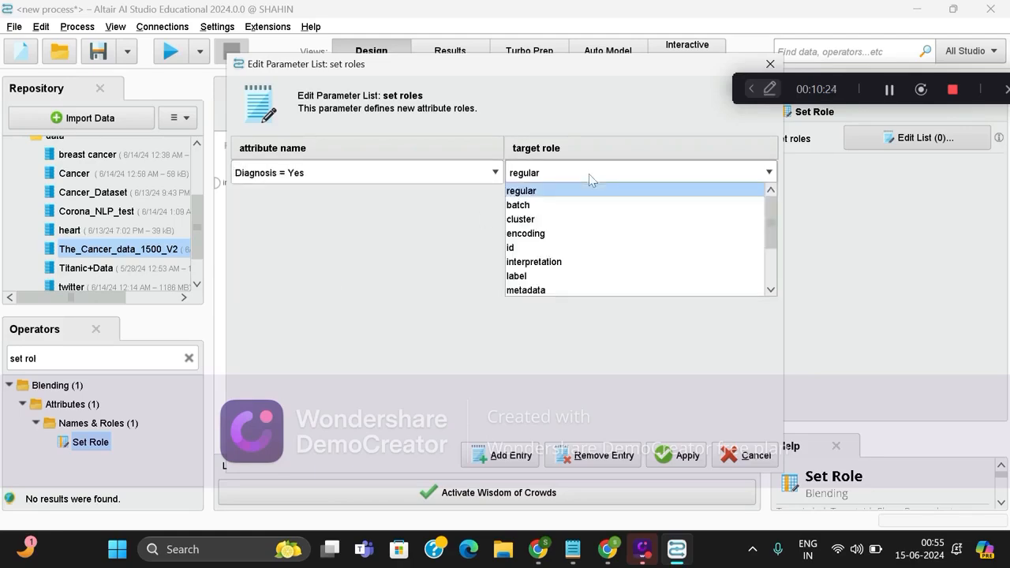
click(546, 278)
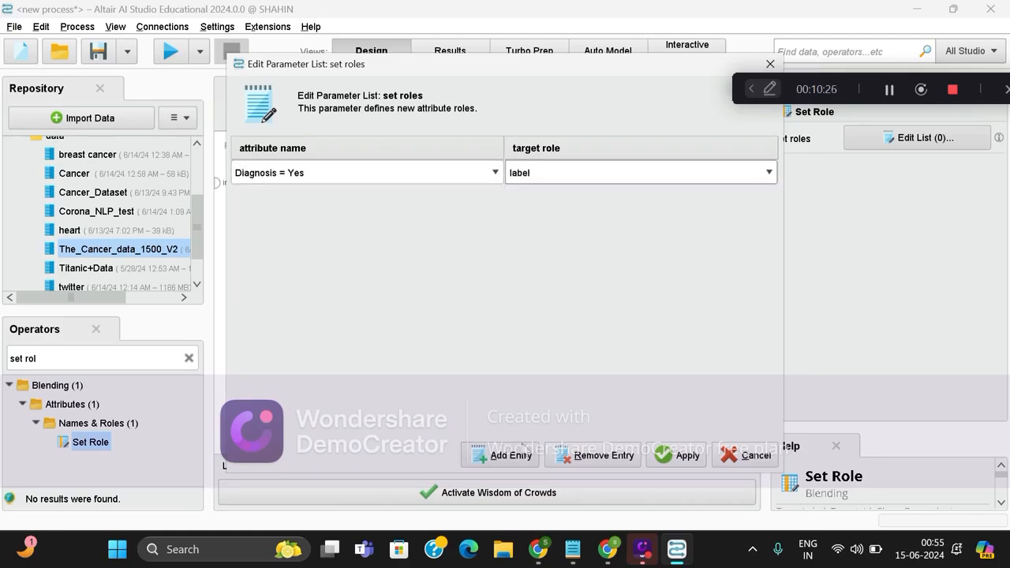
click(675, 455)
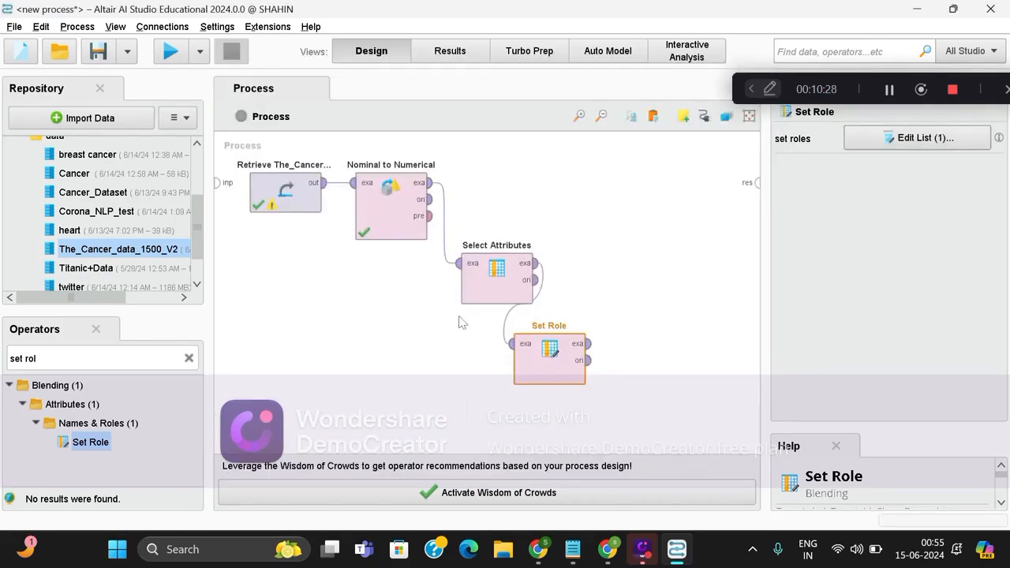
Search the operators for "split" and insert a Split Data operator connected to Set Role's exa output.
click(189, 358)
text(s)
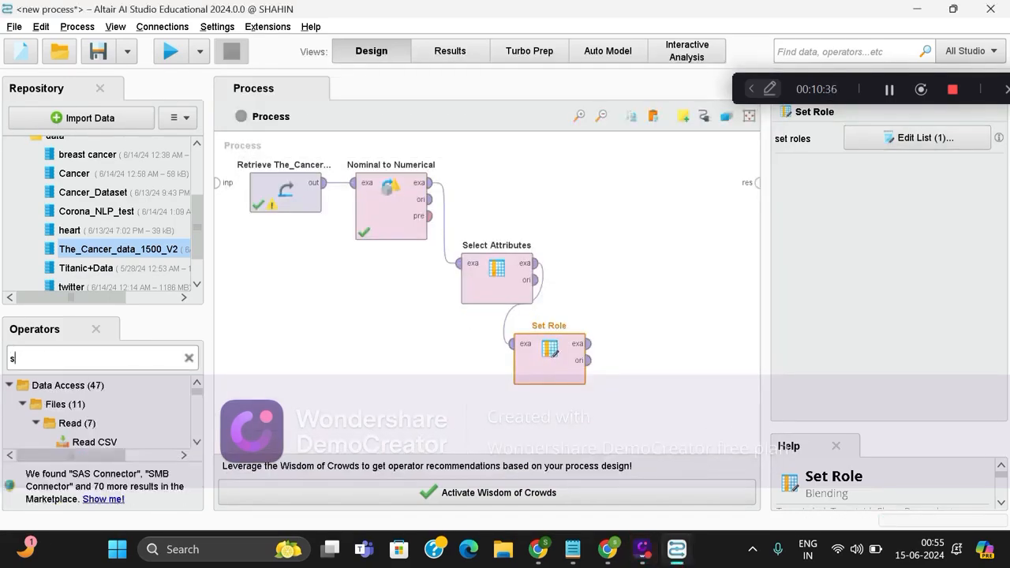
text(plit)
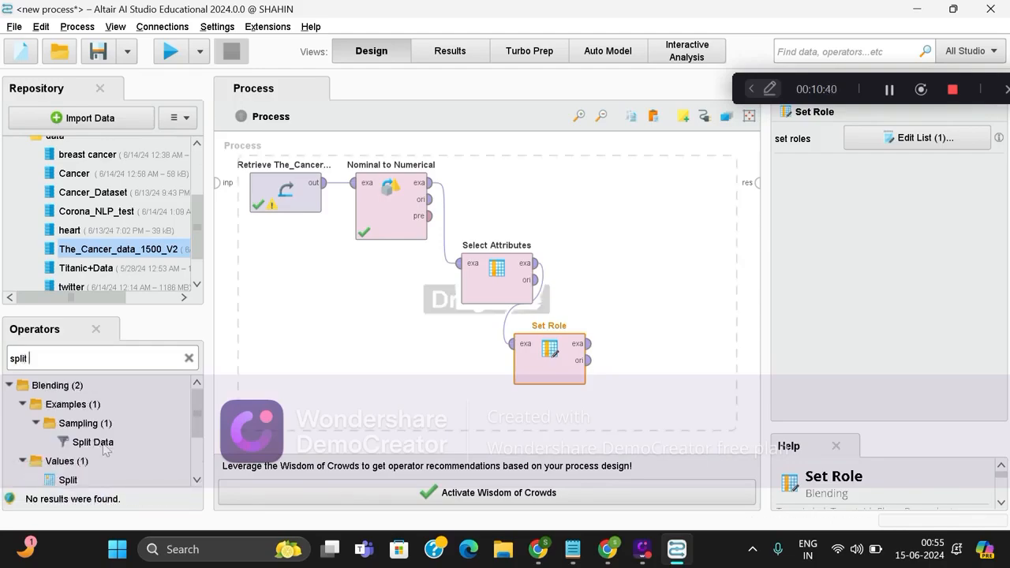
drag(93, 442, 609, 235)
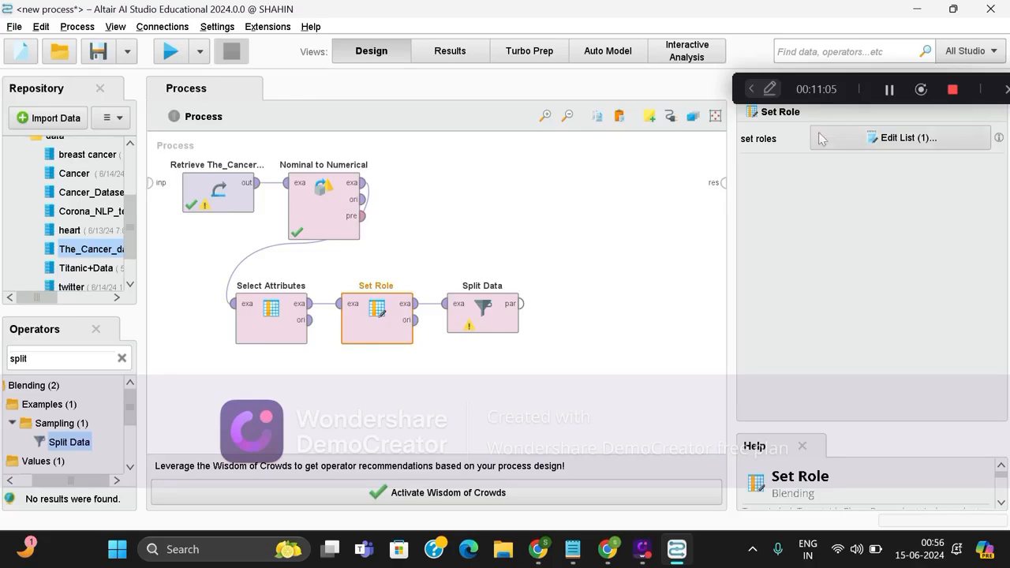
Define two partitions for the Split Data operator with ratios 0.7 and 0.3.
click(483, 308)
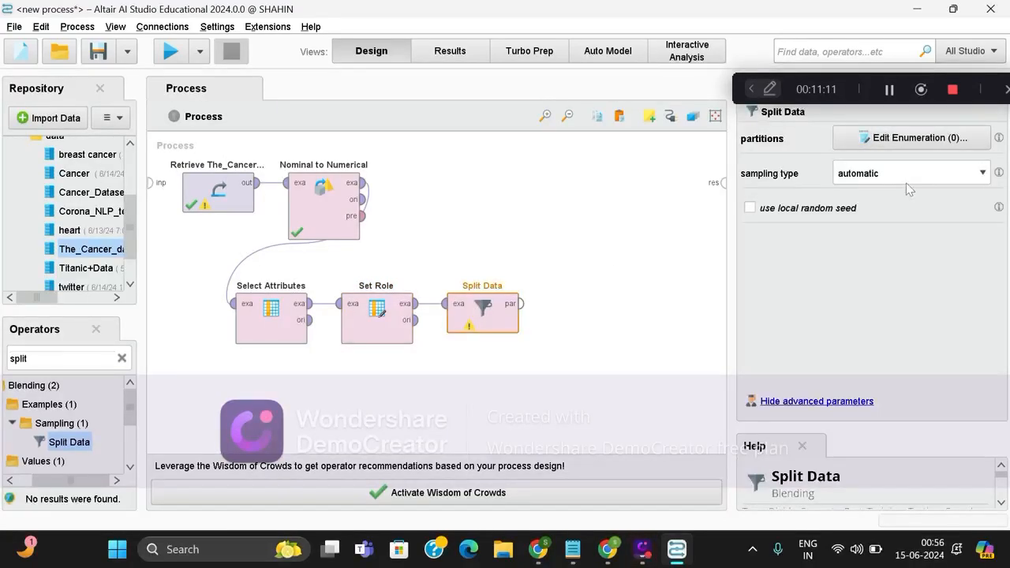
click(915, 146)
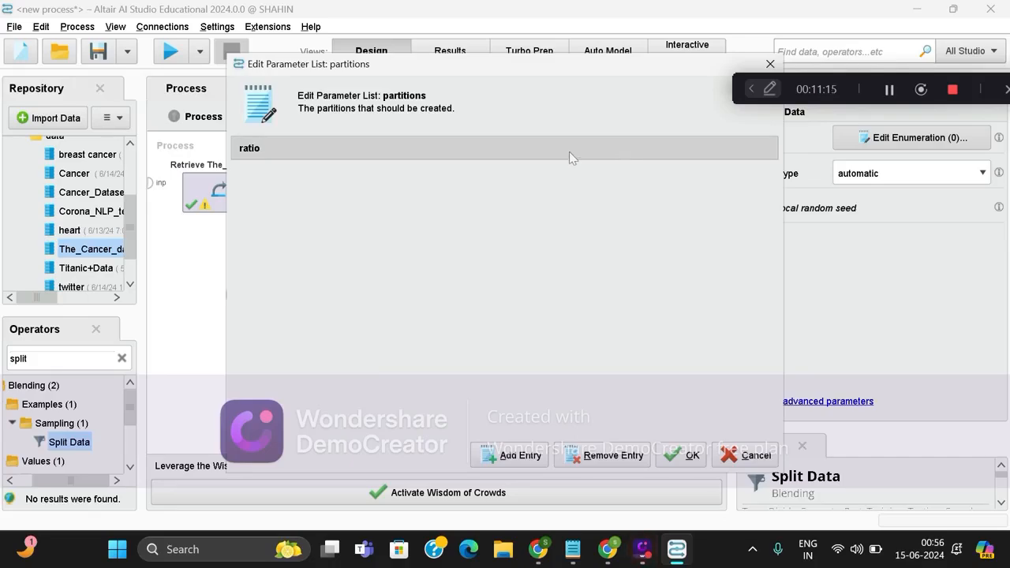
click(513, 457)
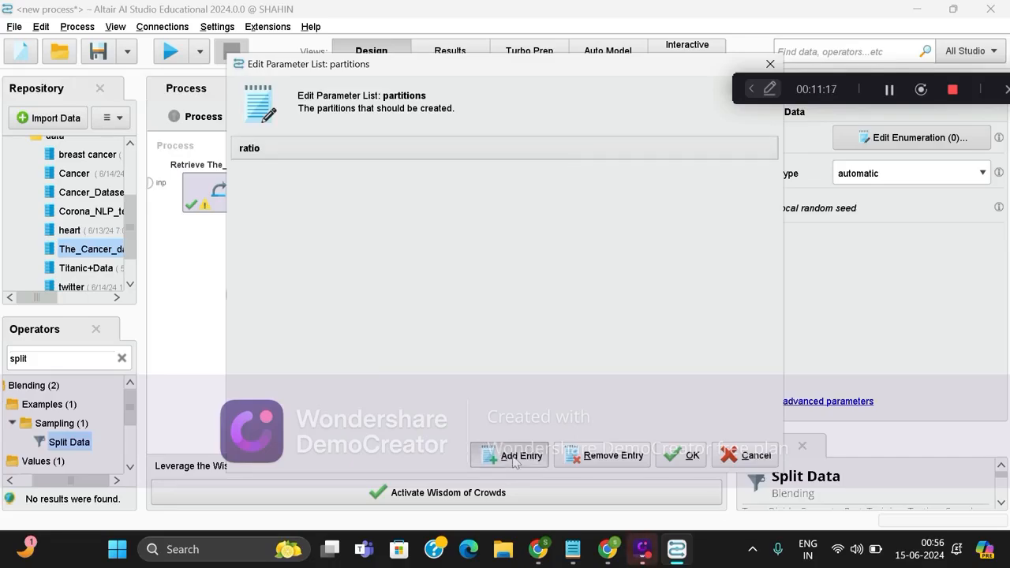
text(0)
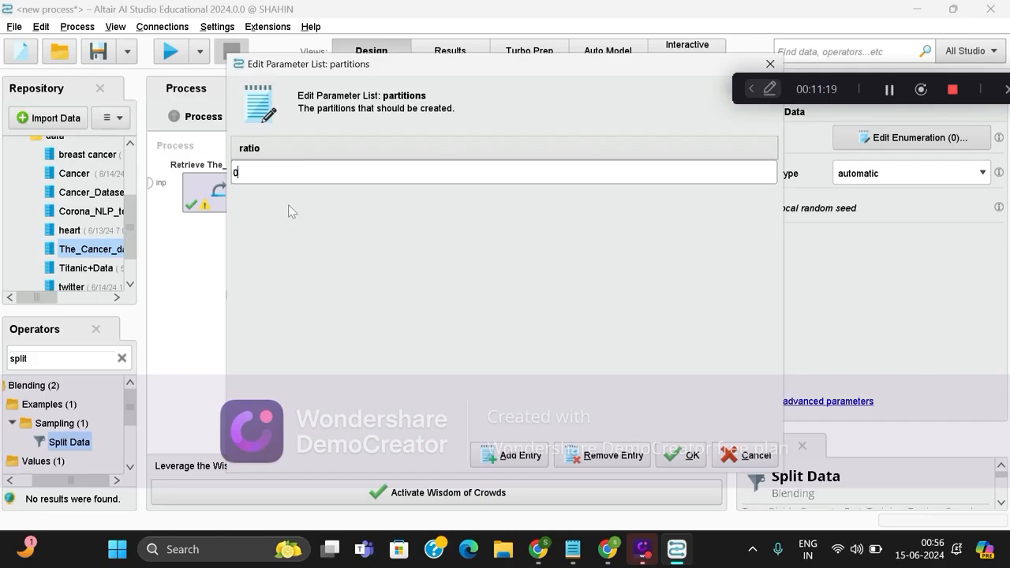
text(.7)
click(517, 458)
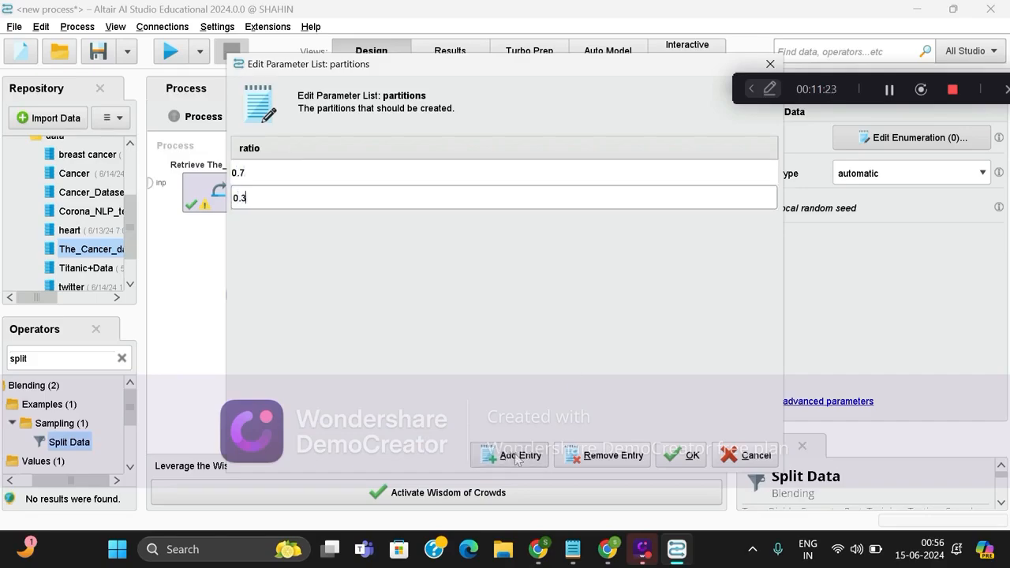
click(684, 456)
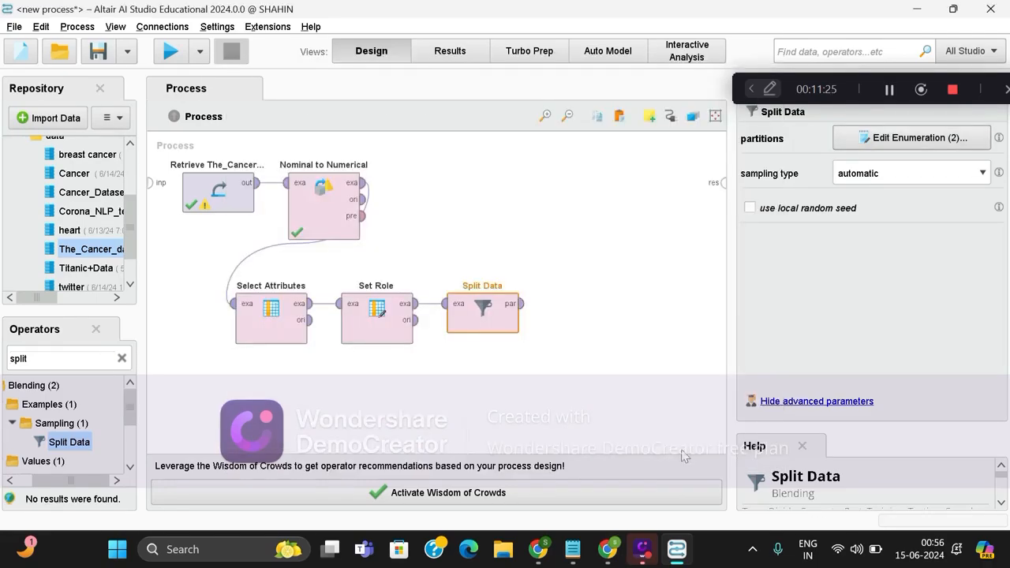
Find and insert a Linear Regression operator beside Nominal to Numerical, and connect Split Data's first par output to its tra input.
click(121, 358)
text(linear)
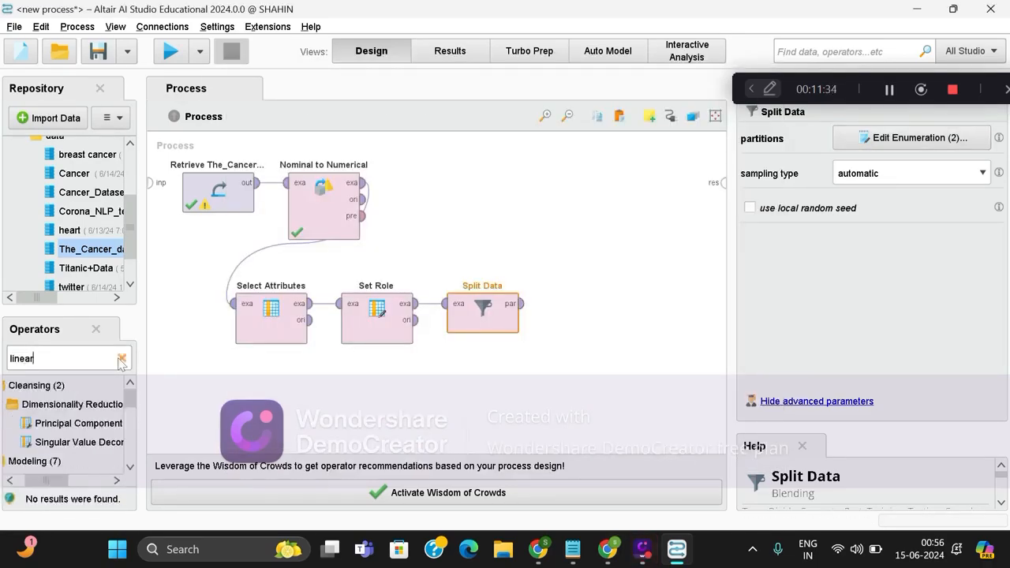
text( legress)
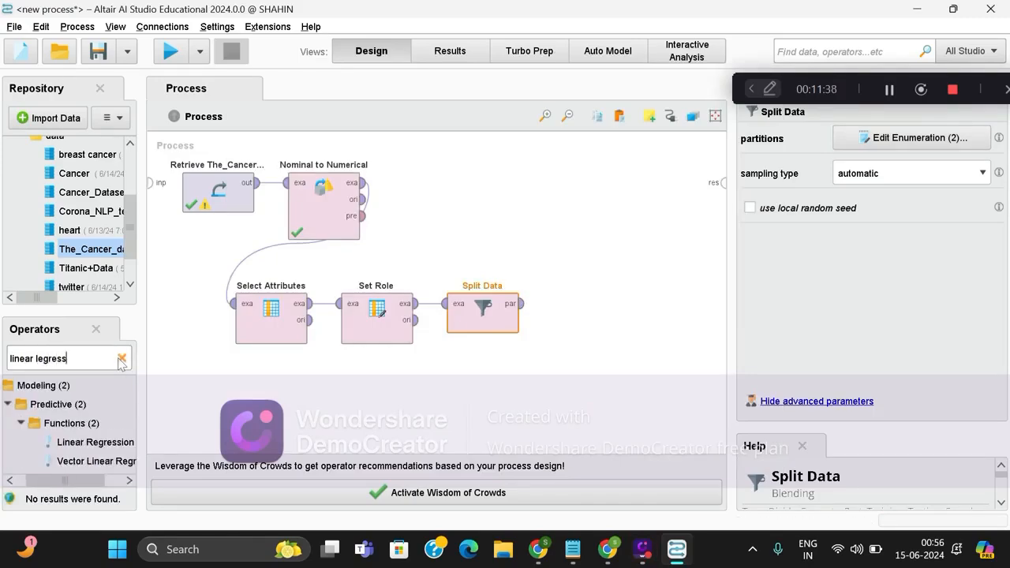
drag(88, 443, 430, 197)
click(519, 303)
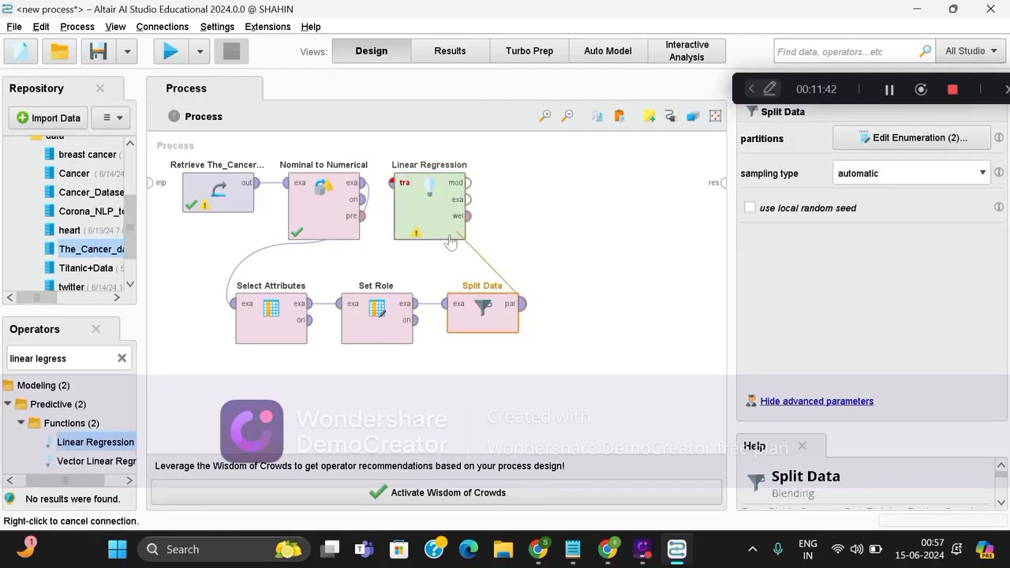
click(392, 182)
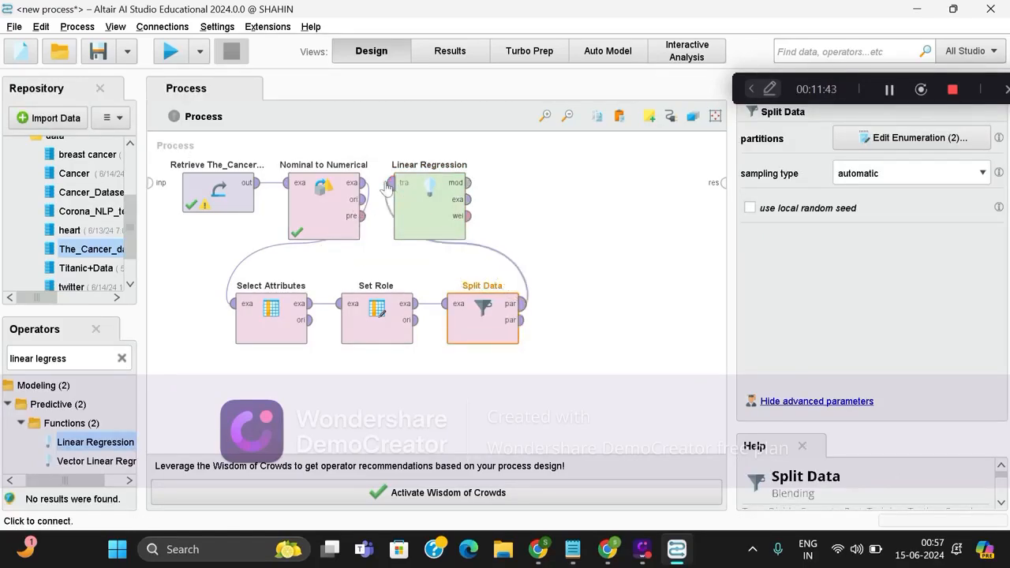
Search the operators for "apply model" and insert an Apply Model operator beside Linear Regression.
click(121, 359)
text(ap)
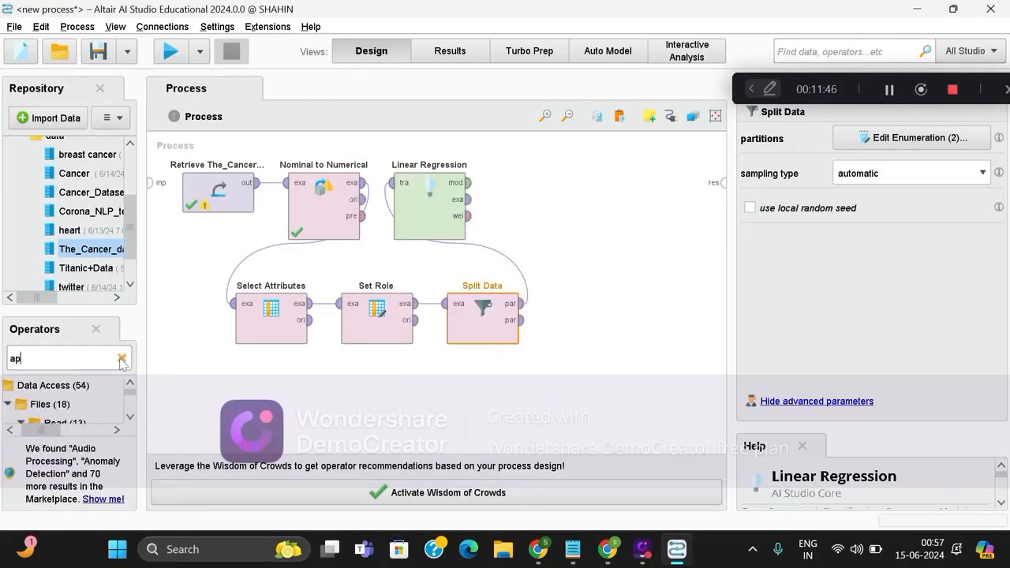
text(ply)
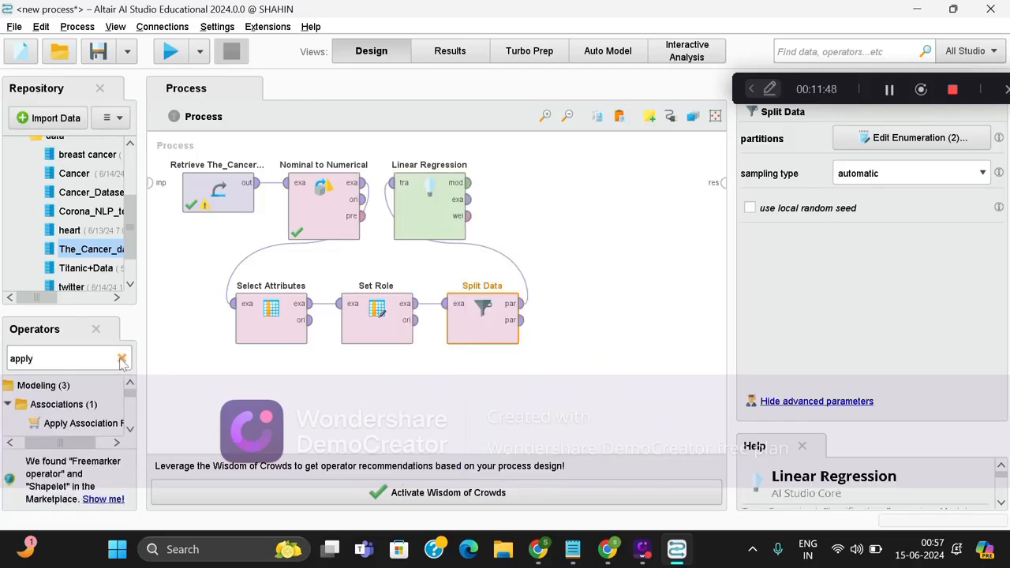
text( model)
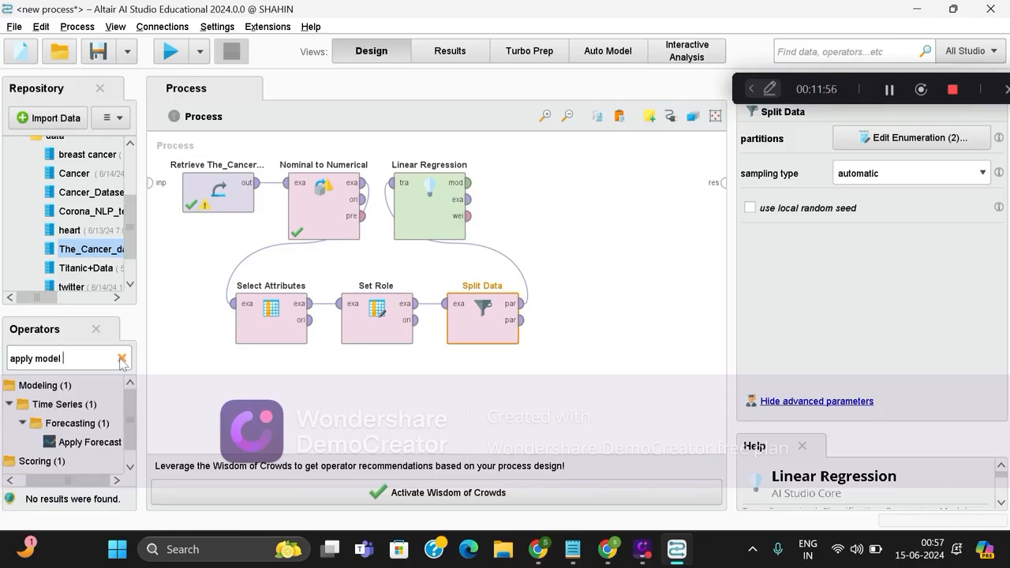
scroll(79, 447, down, 1)
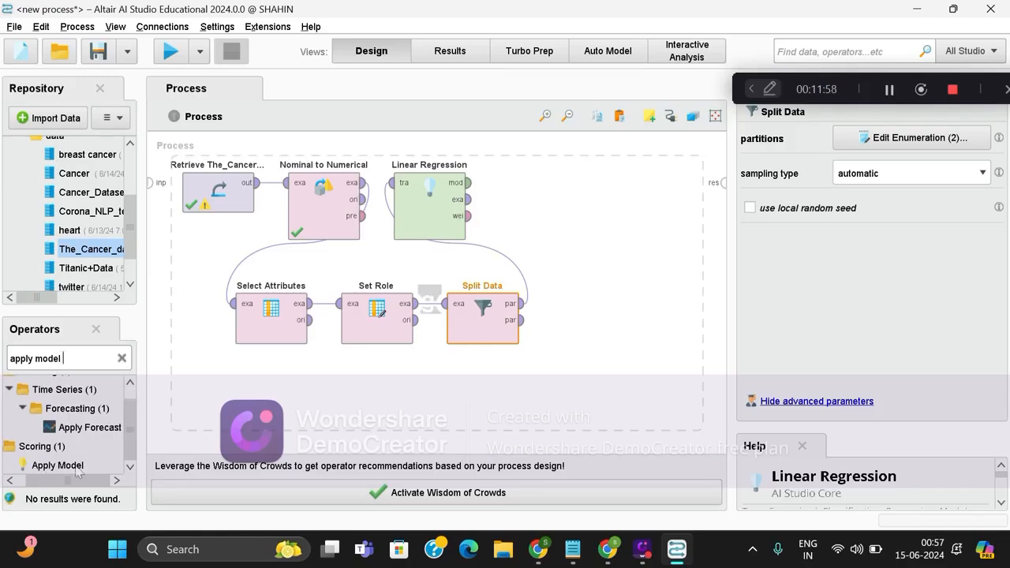
drag(58, 465, 538, 208)
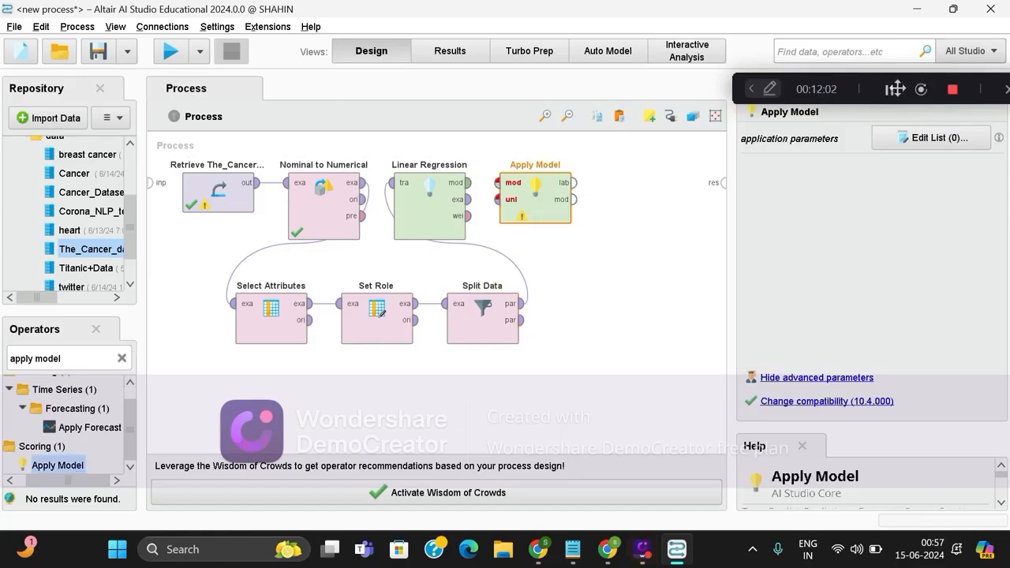
click(890, 91)
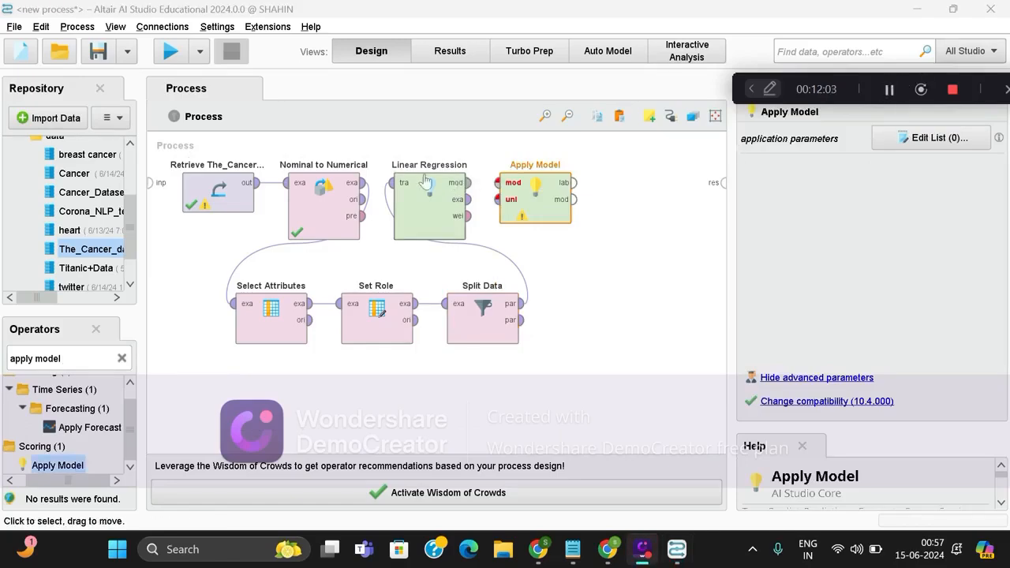
Connect Linear Regression's mod output to Apply Model's mod input and Split Data's second par output to its unl input.
click(471, 184)
click(472, 183)
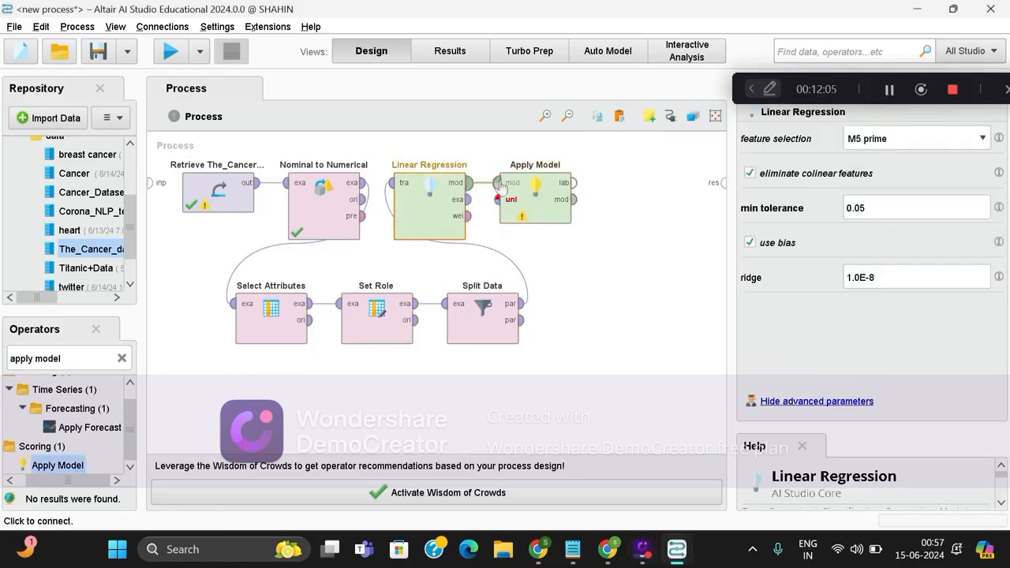
click(498, 183)
click(522, 319)
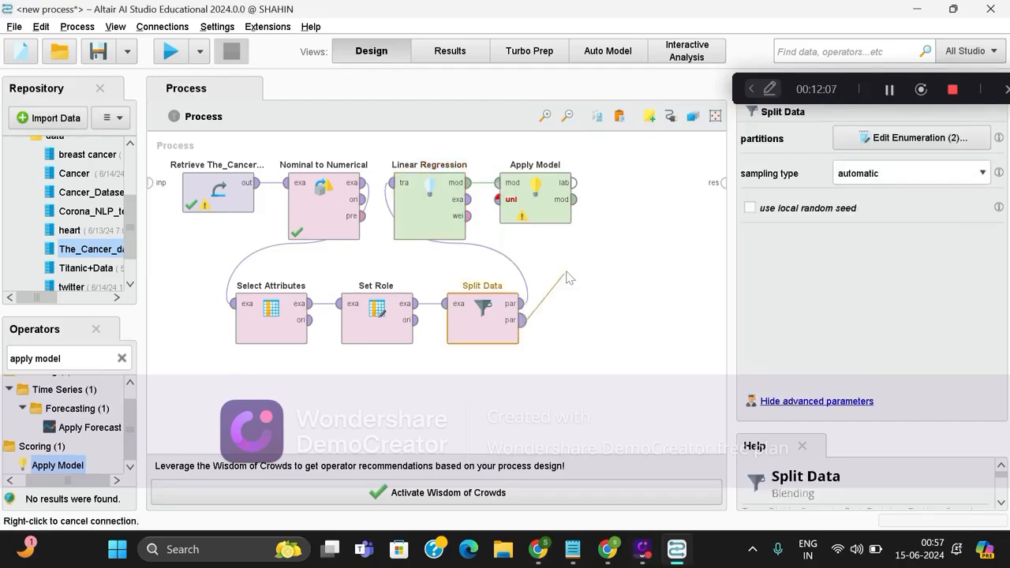
click(498, 199)
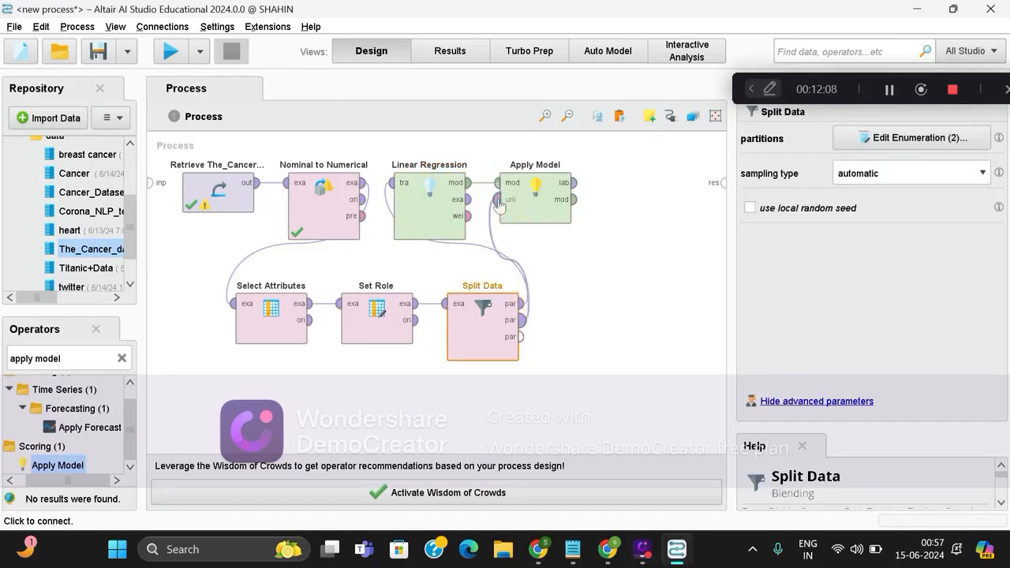
click(890, 90)
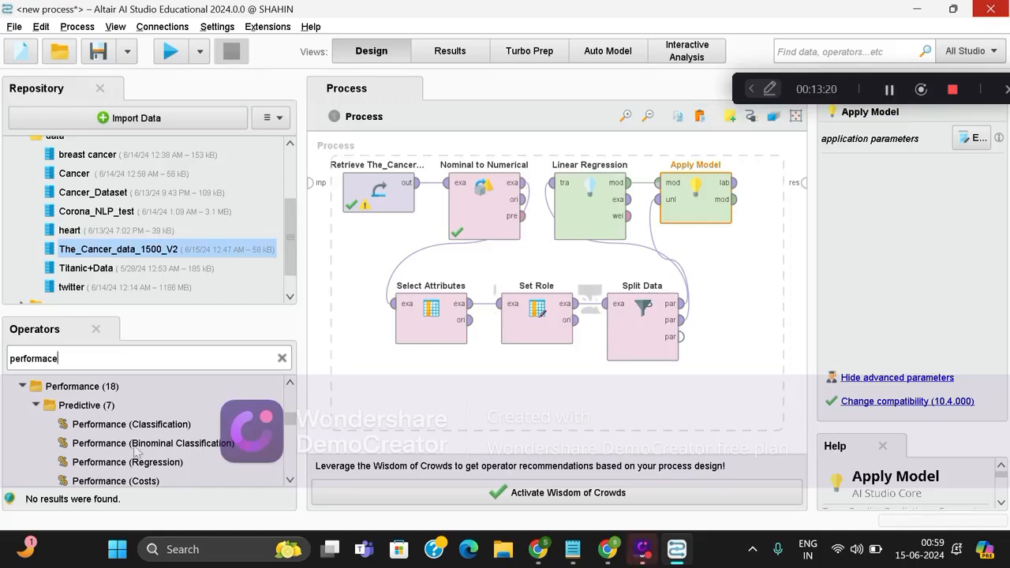
Insert a Performance (Regression) operator below Apply Model and connect Apply Model's lab output to its lab input.
drag(138, 461, 752, 270)
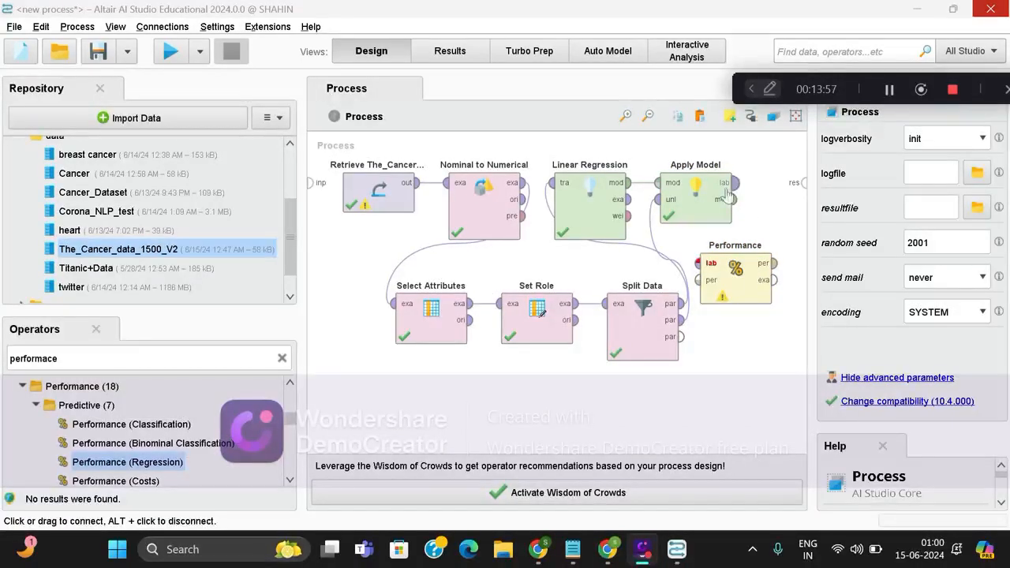
click(733, 183)
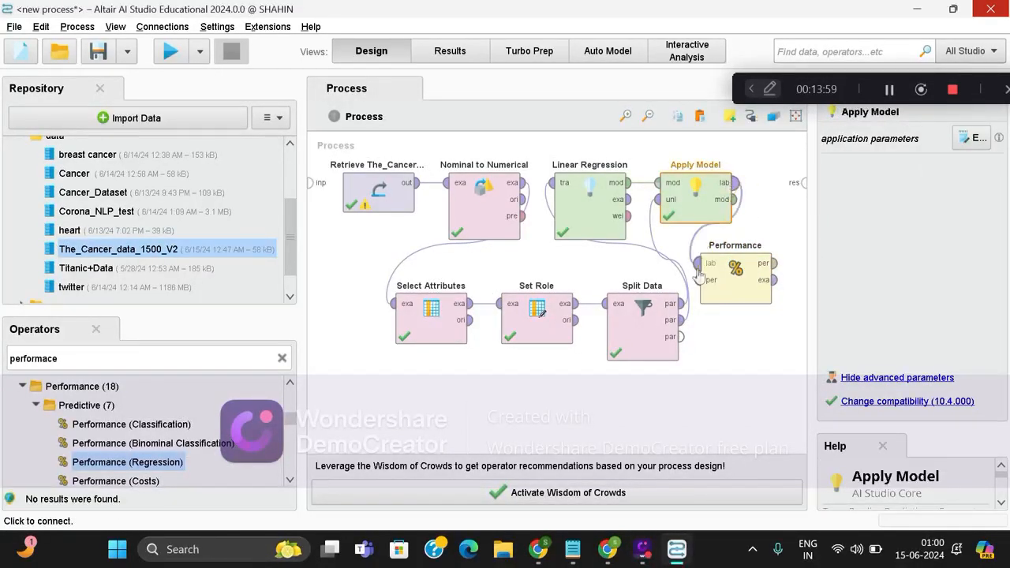
click(698, 264)
Connect Performance's per and exa outputs and Apply Model's mod output to separate process result ports.
click(775, 263)
click(802, 183)
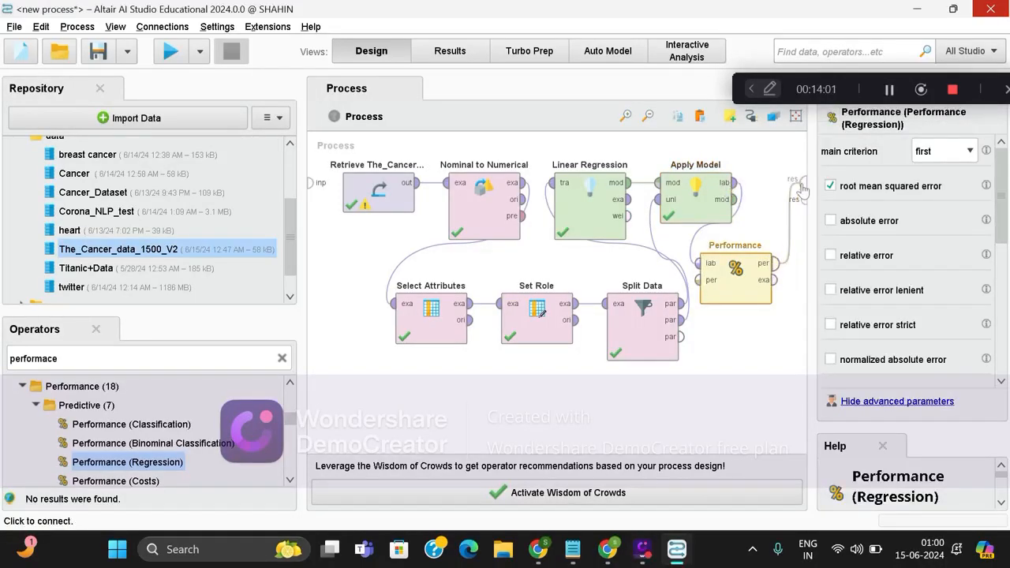
click(775, 281)
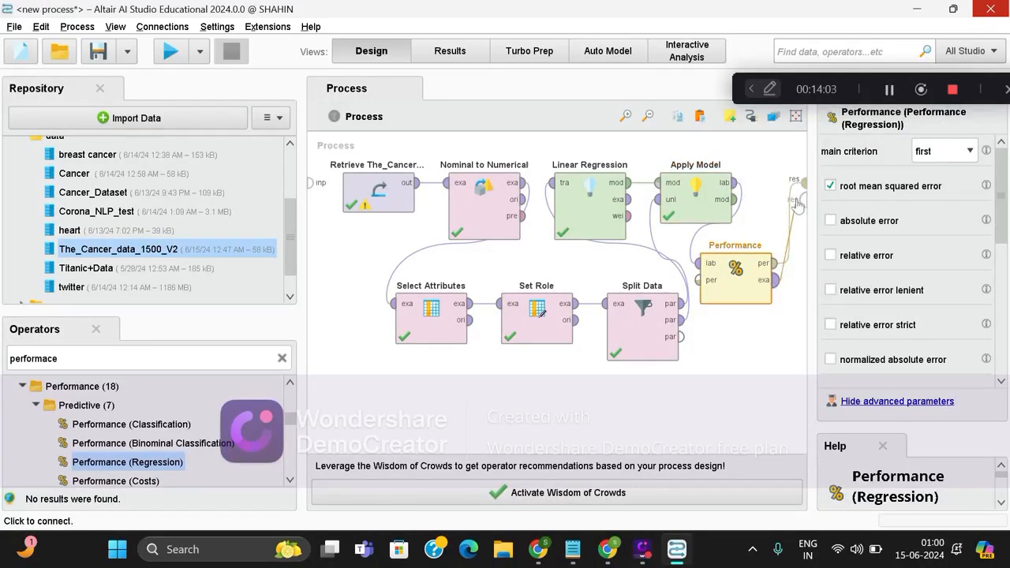
click(799, 202)
click(734, 198)
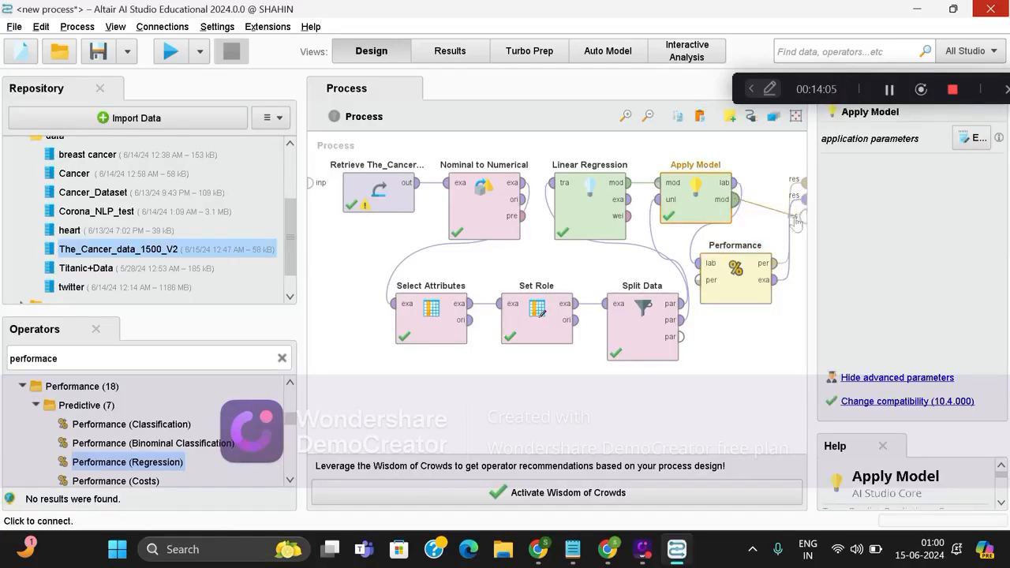
click(803, 213)
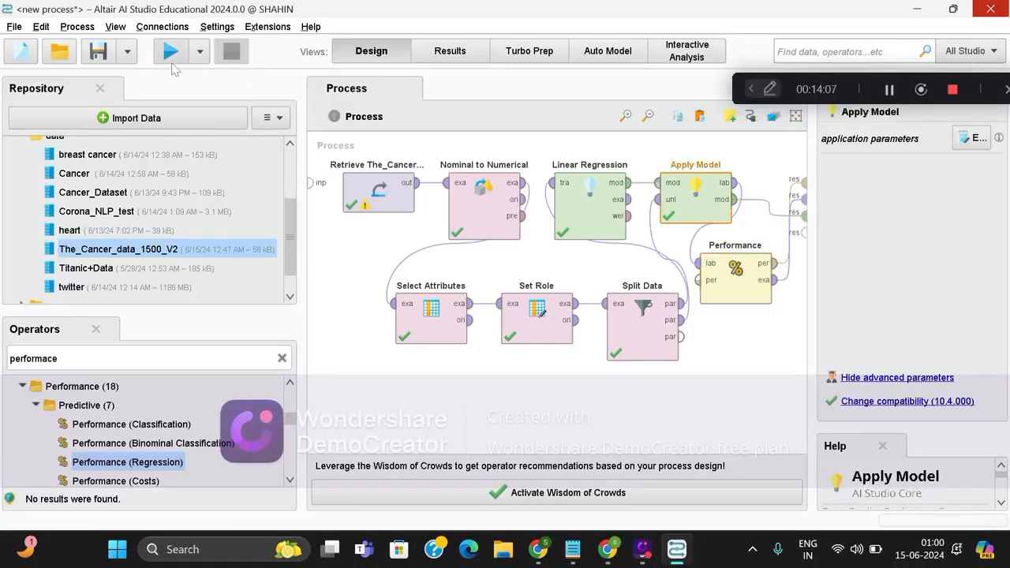
Run the process and examine the linear regression coefficients, the predicted example set and the root mean squared error.
click(171, 52)
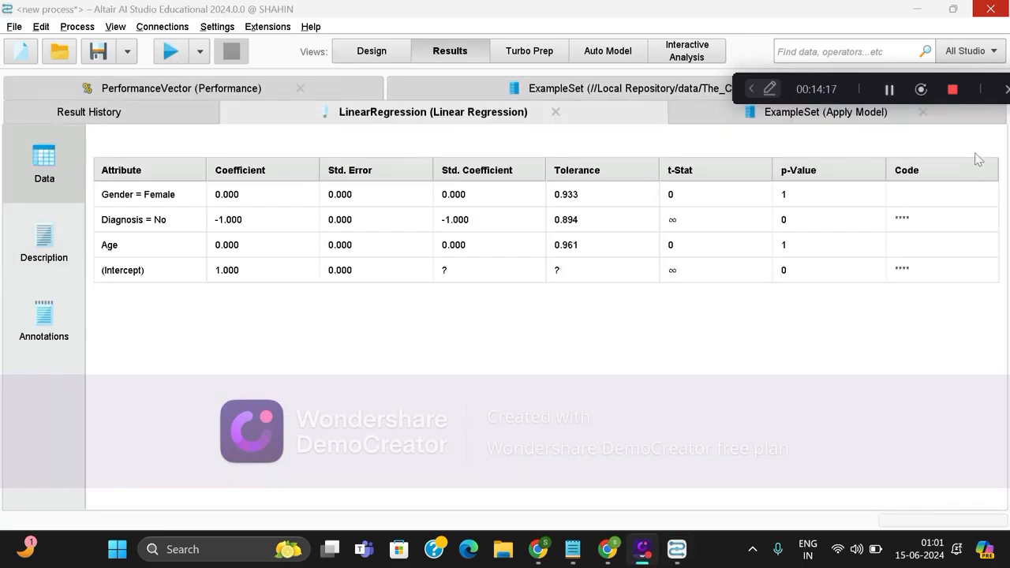
click(772, 119)
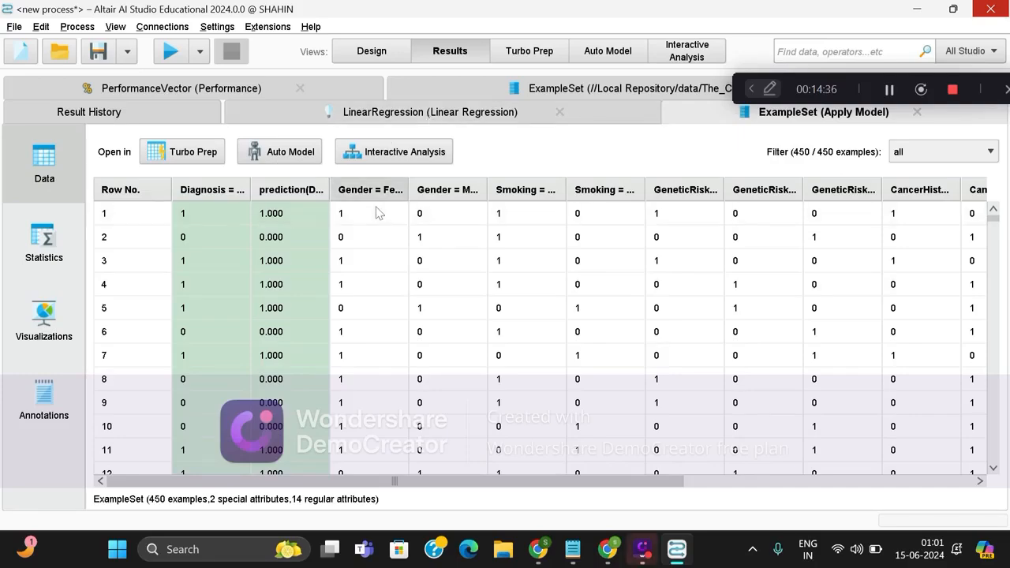
click(207, 92)
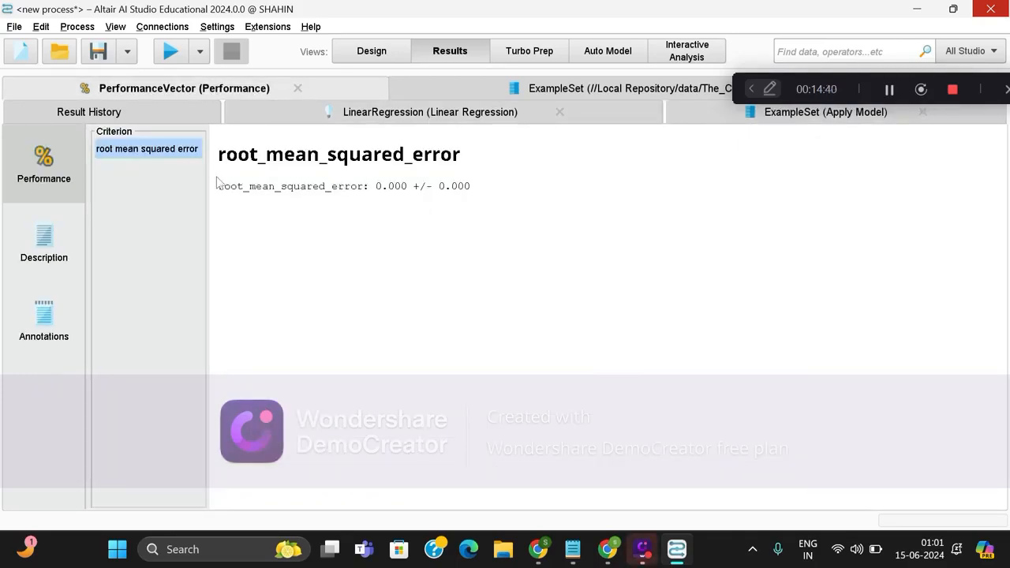
drag(232, 193, 500, 202)
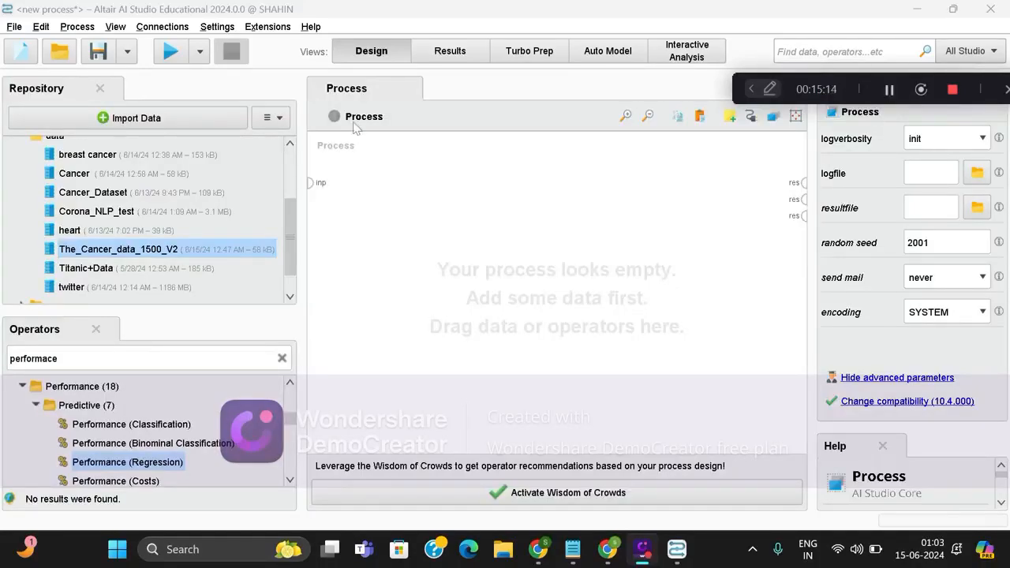
In the empty process, insert The_Cancer_data_1500_V2 and a Select Attributes operator, and connect the dataset's output to its exa input.
drag(75, 253, 377, 183)
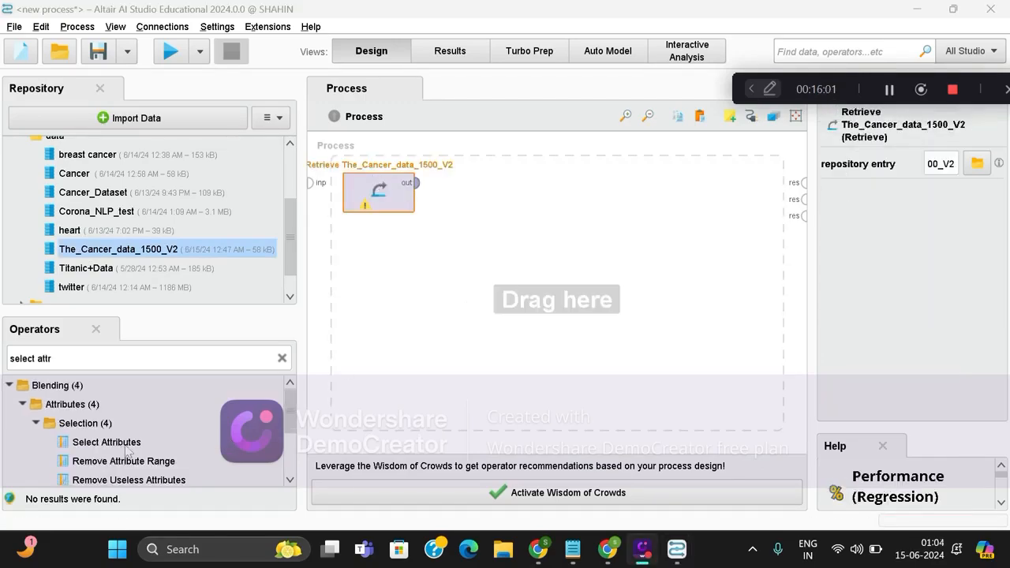
drag(107, 442, 490, 221)
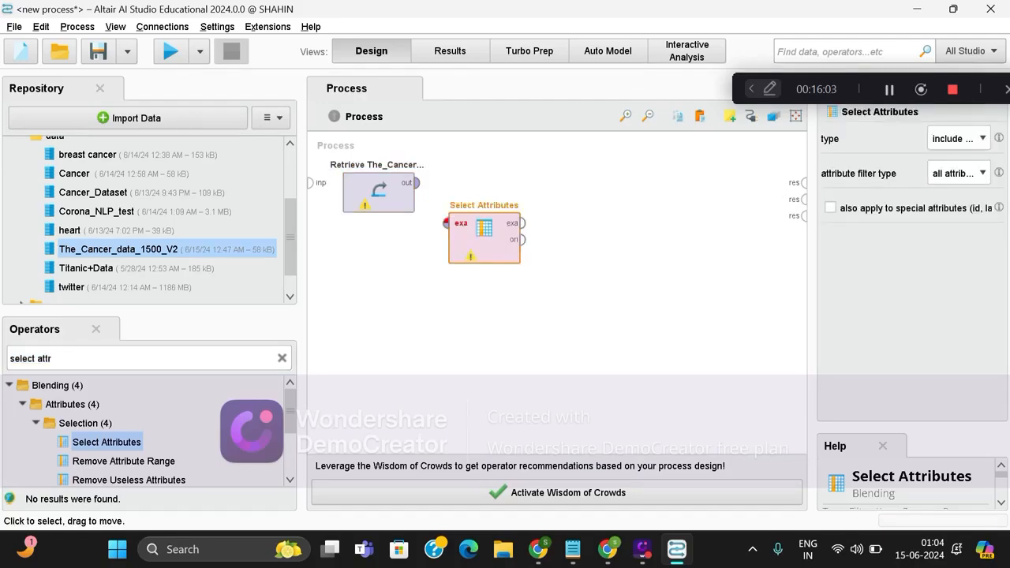
click(417, 183)
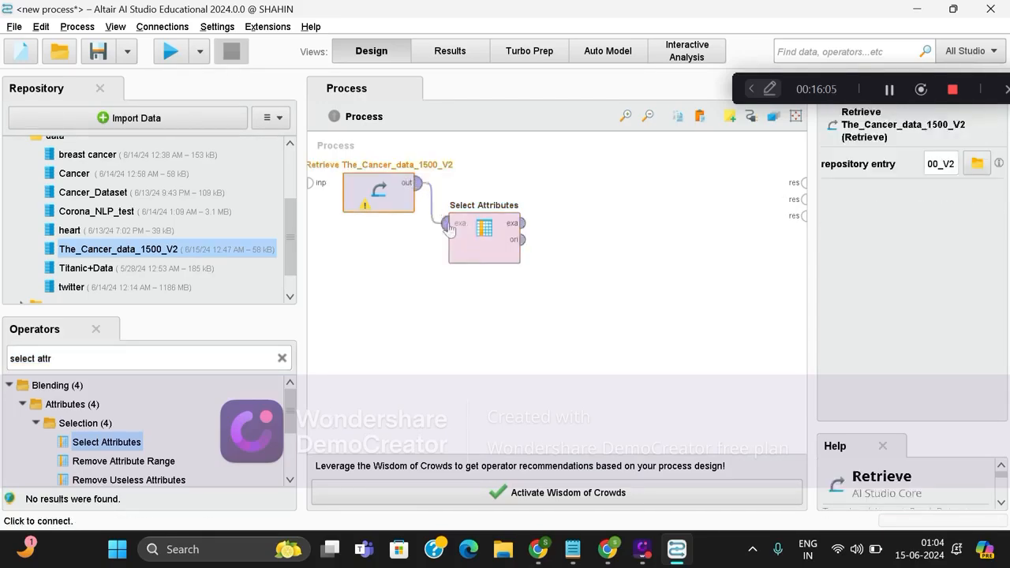
click(447, 223)
Set the attribute filter type of the Select Attributes operator to a subset.
click(484, 243)
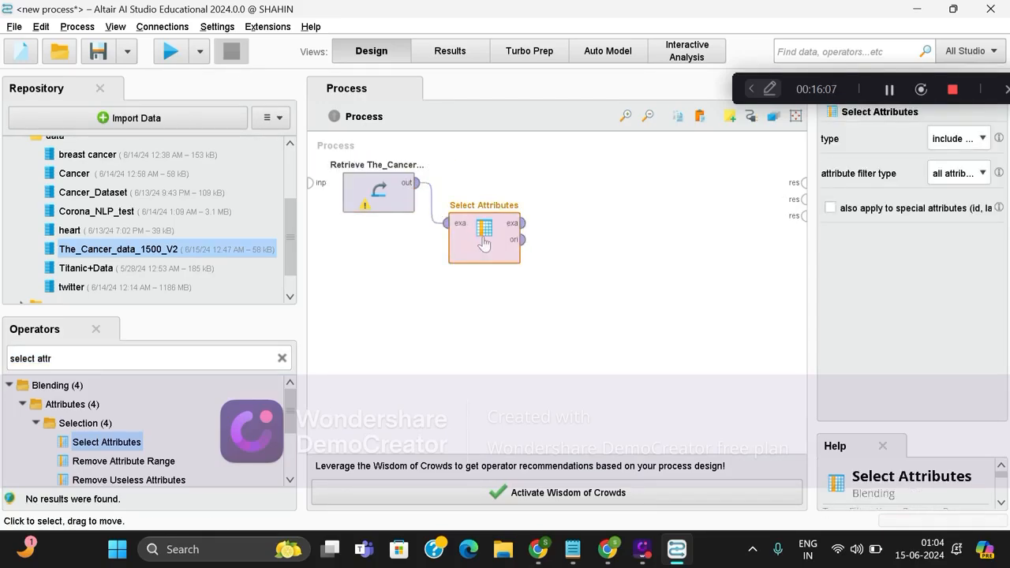
click(949, 177)
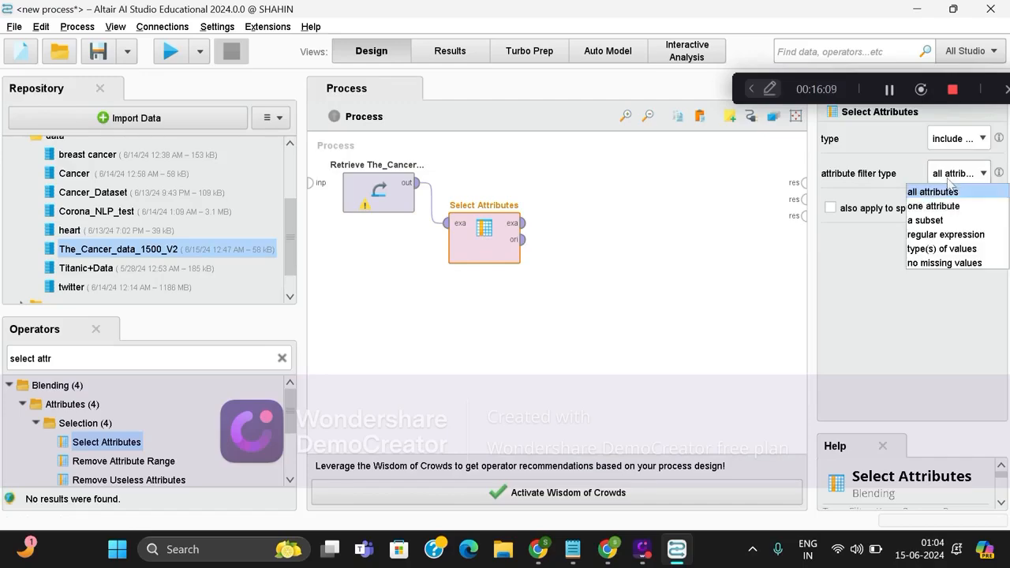
click(947, 221)
Include Age, AlcoholIntake, CancerHistory, Diagnosis, Gender, GeneticRisk and Smoking in the Select Attributes subset and apply the selection.
click(970, 211)
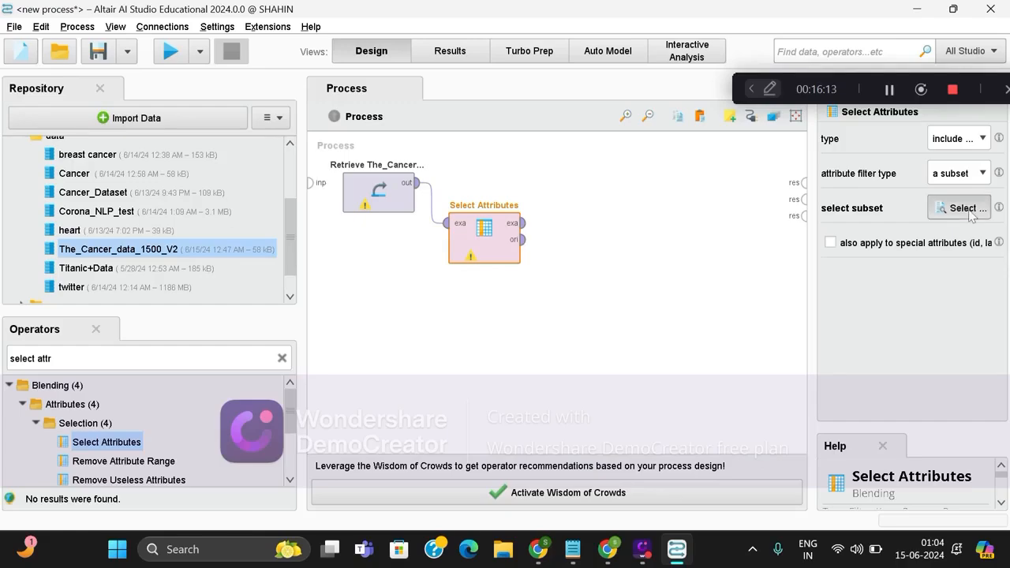
click(268, 187)
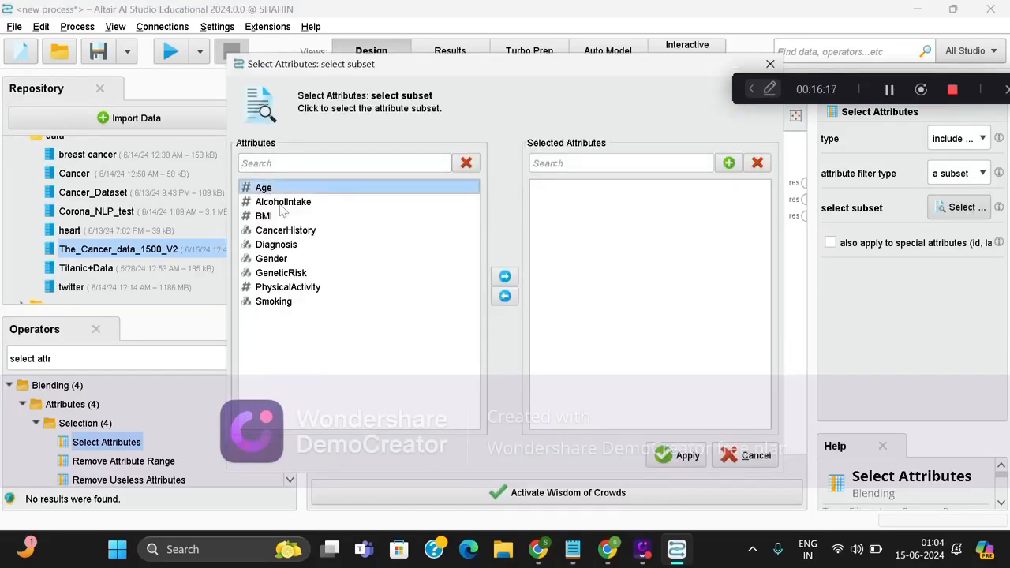
ctrl+click(281, 207)
ctrl+click(296, 233)
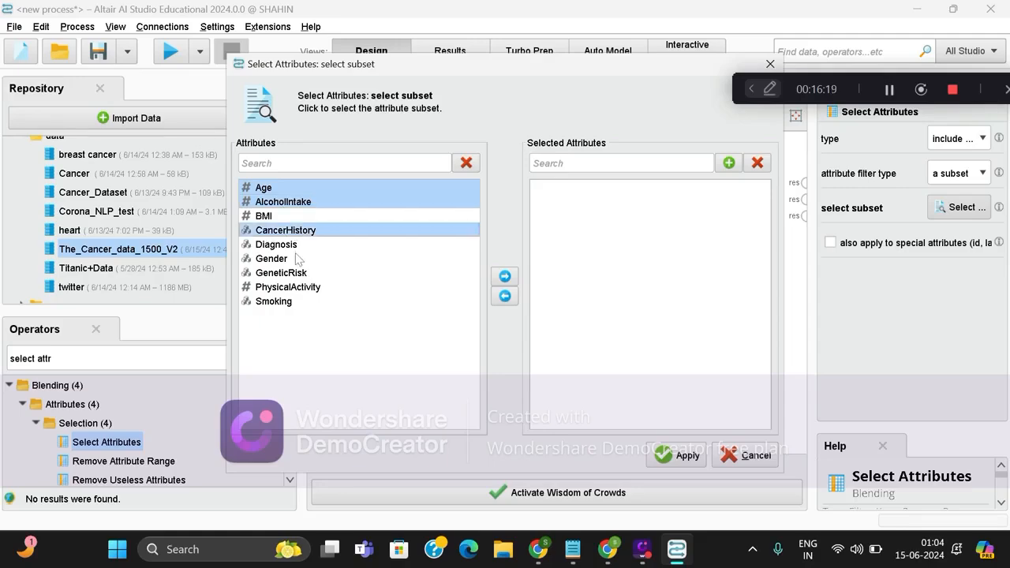
ctrl+click(293, 247)
ctrl+click(298, 261)
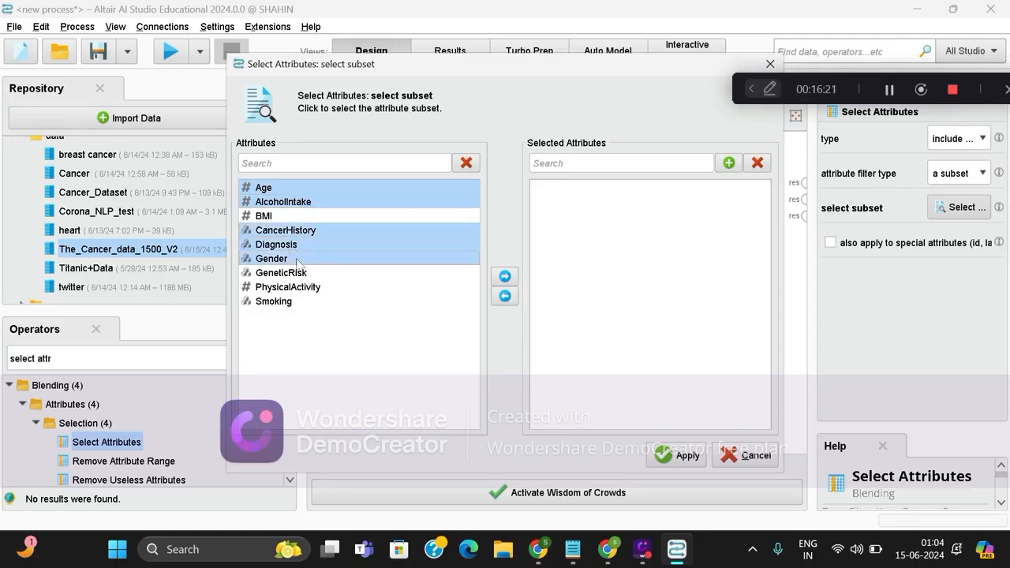
ctrl+click(306, 275)
ctrl+click(314, 303)
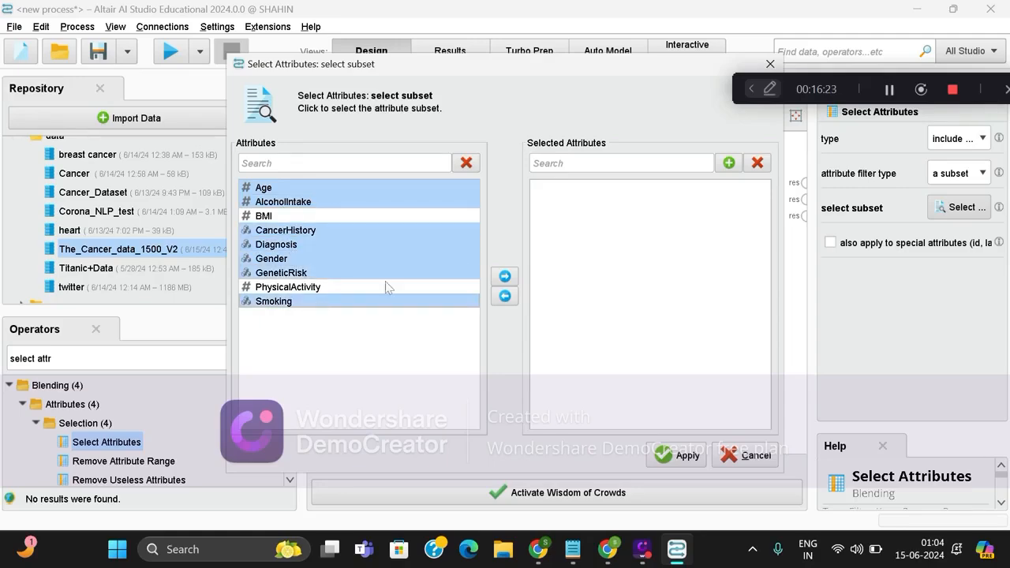
click(505, 277)
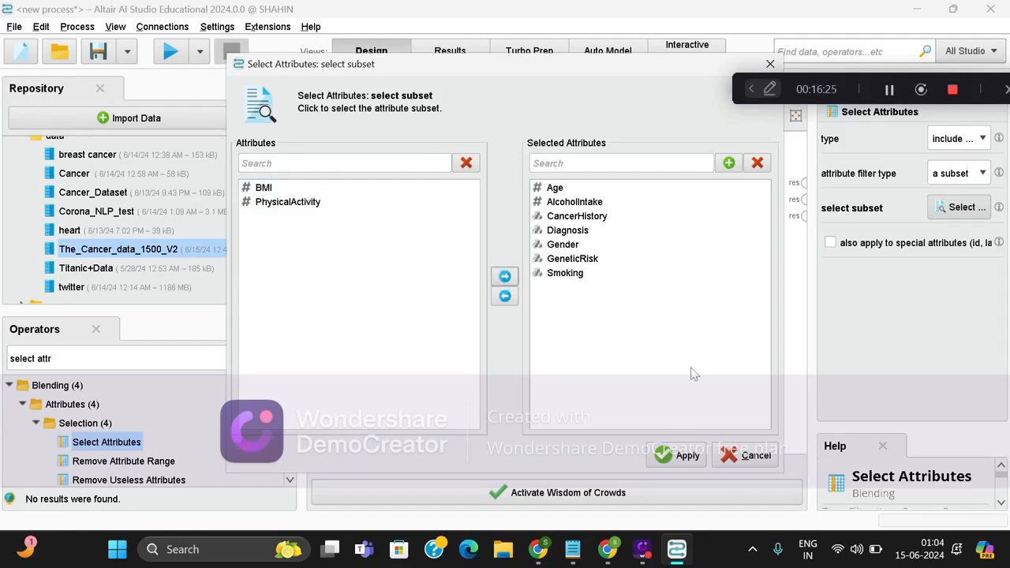
click(677, 456)
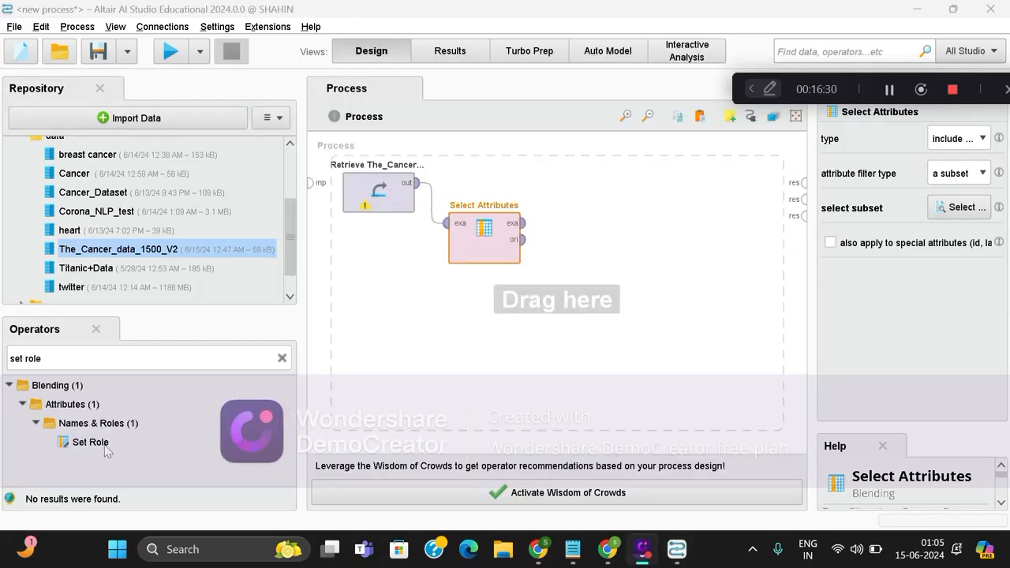
Insert a Set Role operator fed by Select Attributes' exa output, and arrange both operators in a row below the Retrieve operator.
drag(106, 452, 588, 229)
drag(523, 223, 552, 223)
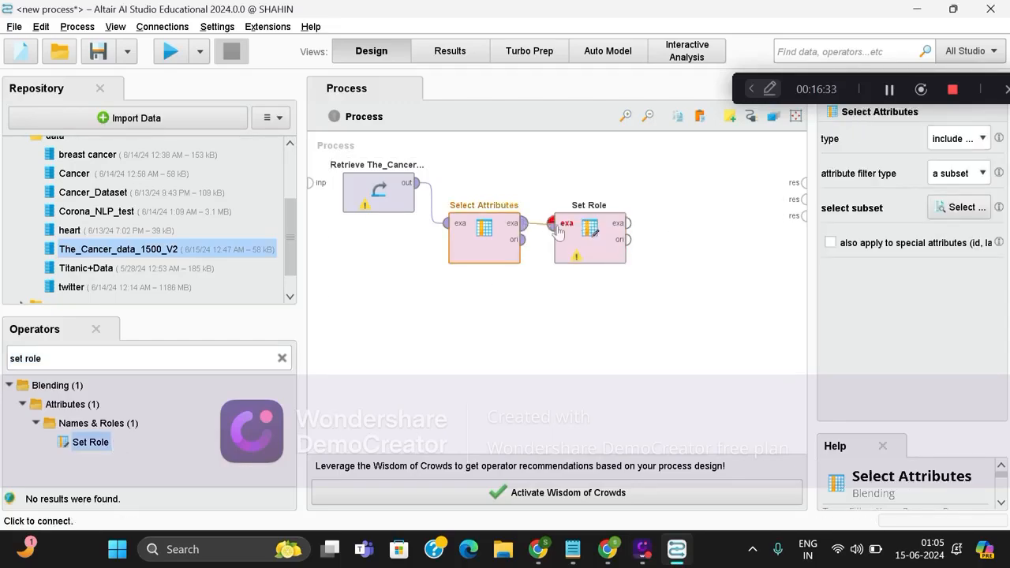
drag(477, 245, 373, 285)
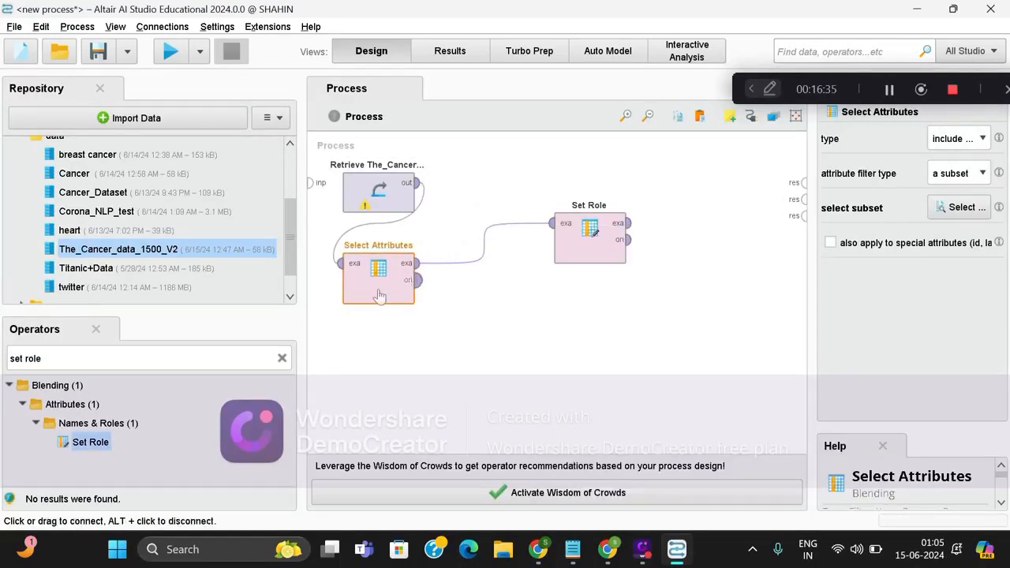
drag(613, 253, 507, 293)
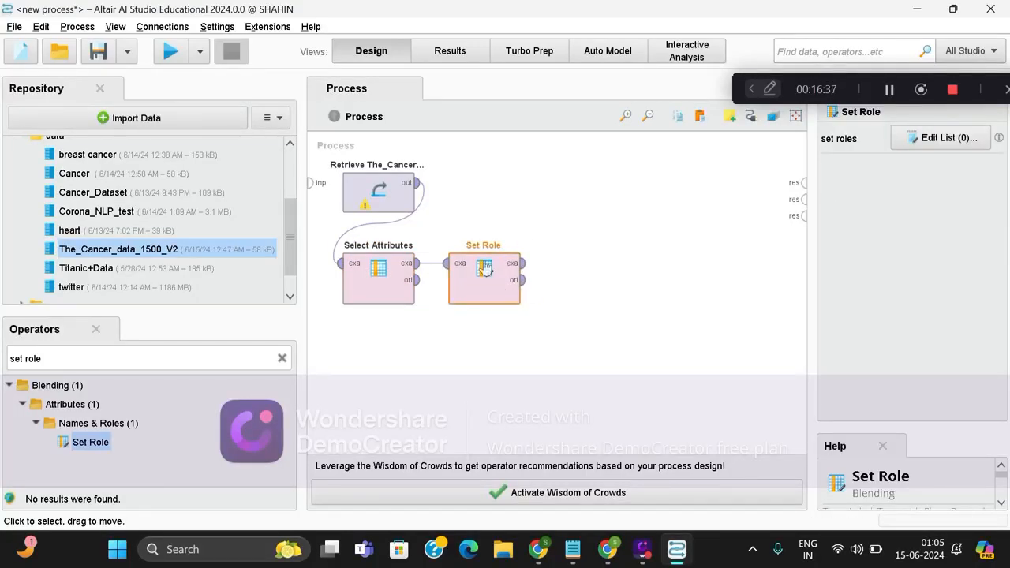
Assign the label target role to the Diagnosis attribute in Set Role and apply it.
click(948, 139)
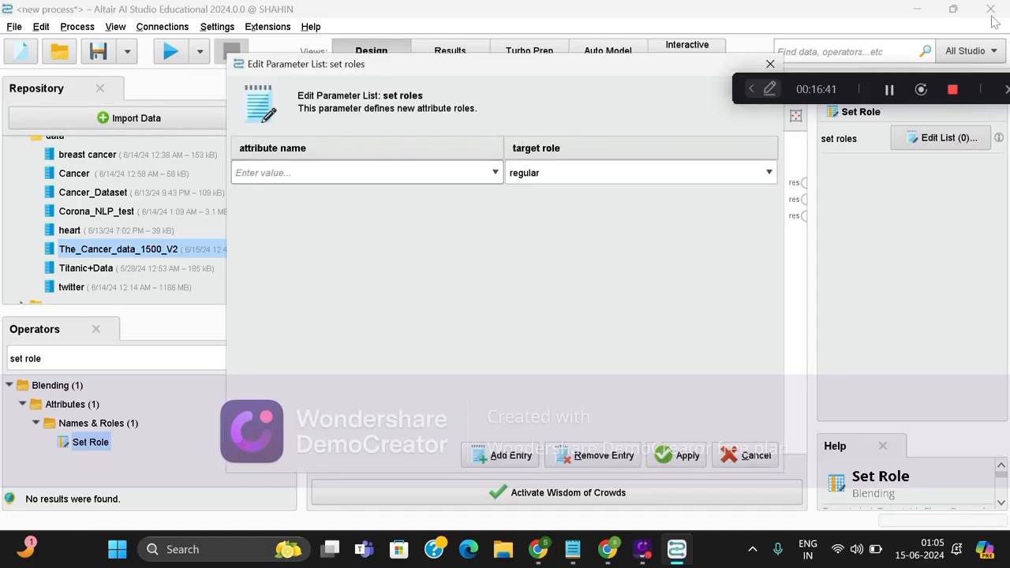
click(890, 94)
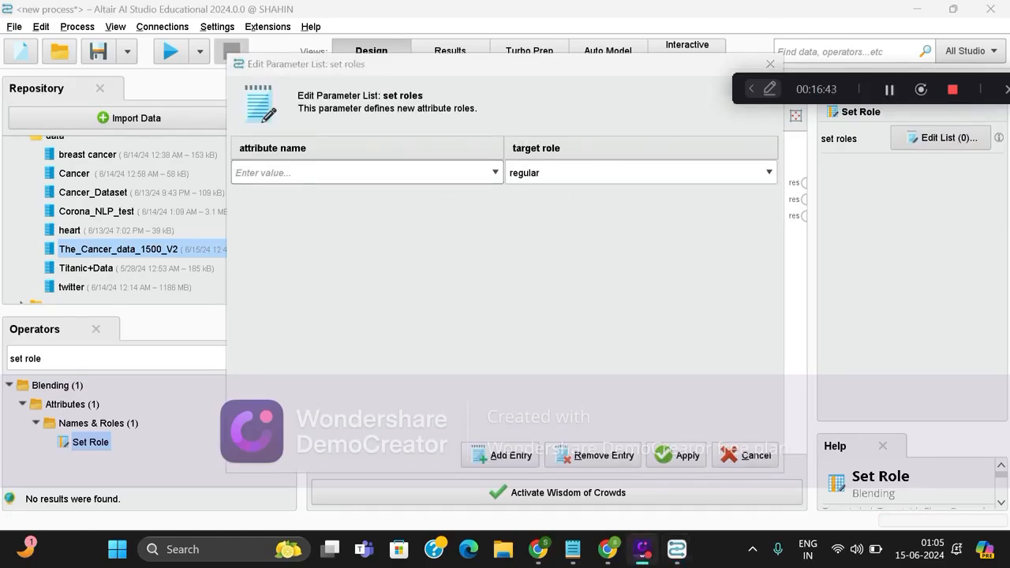
click(360, 172)
click(495, 173)
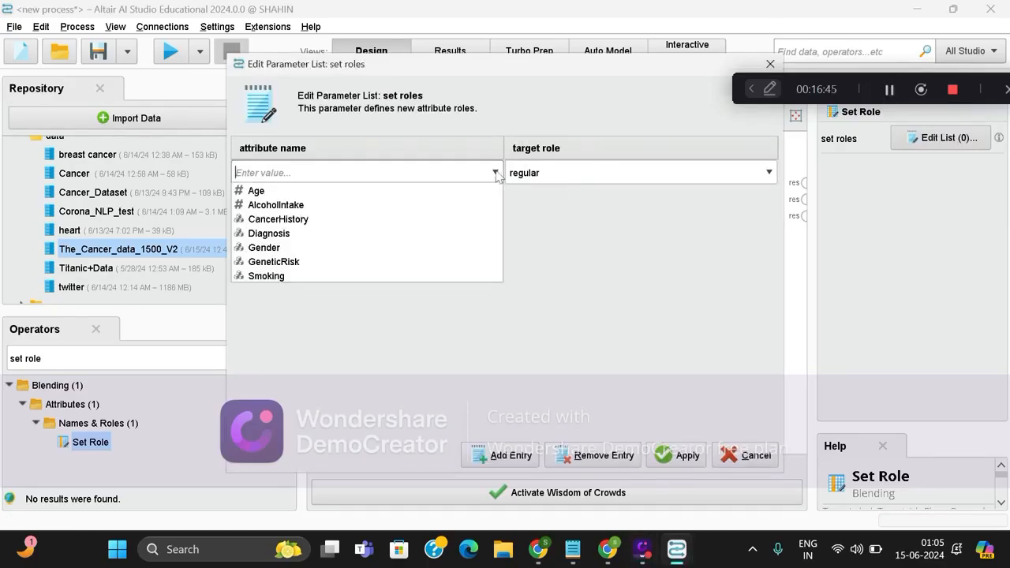
click(384, 238)
click(769, 173)
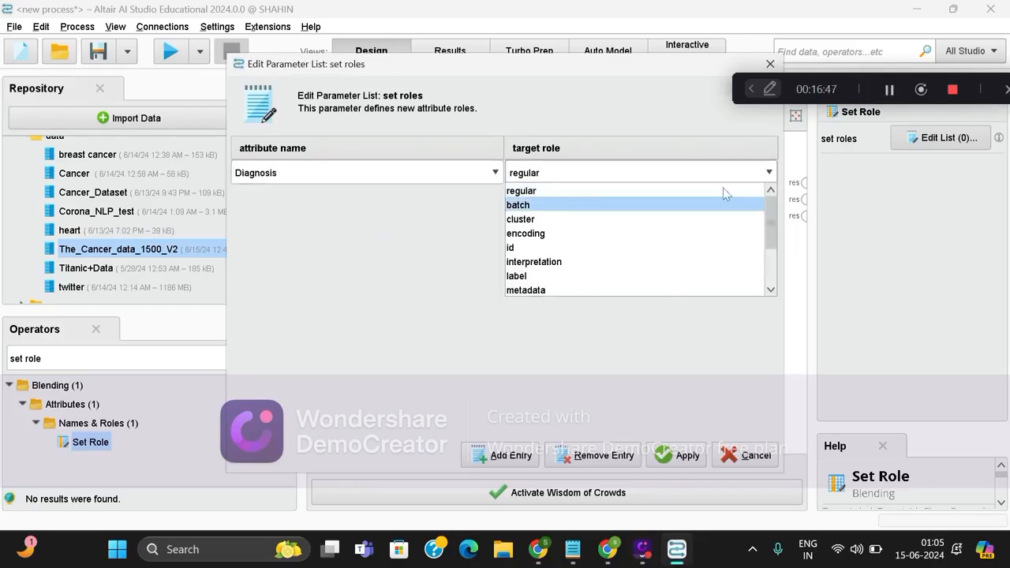
click(612, 276)
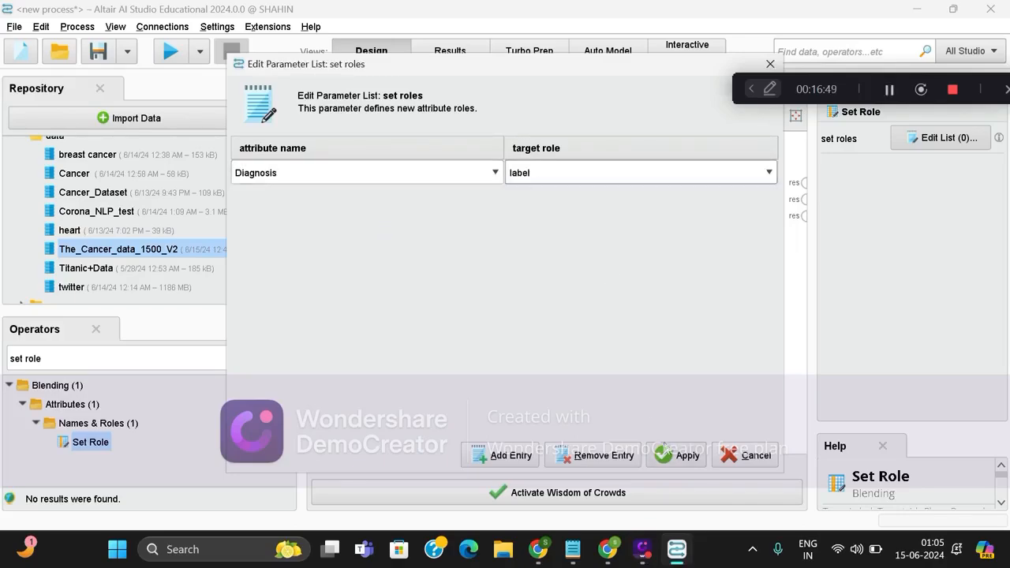
click(665, 448)
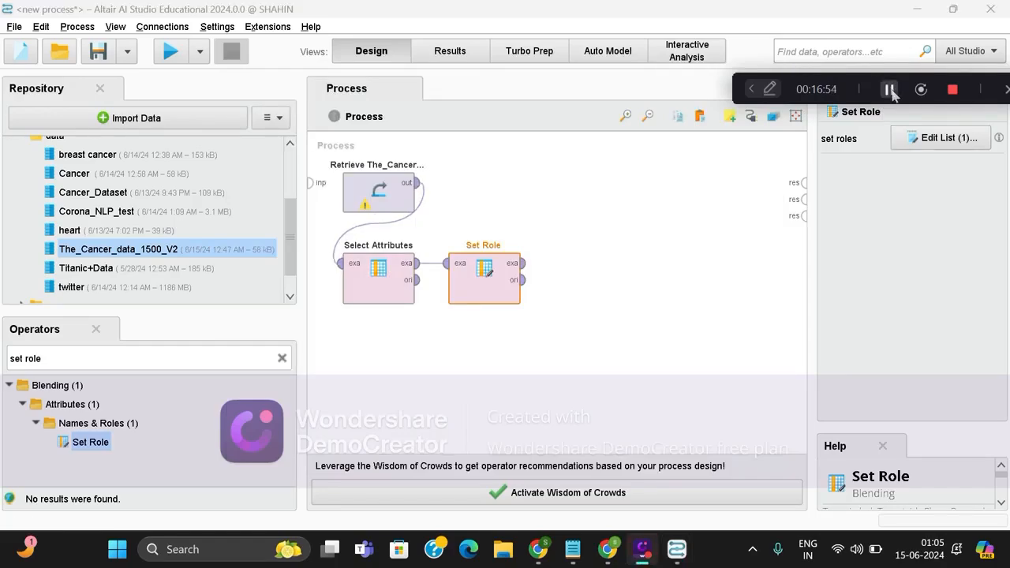
Insert a Split Data operator after Set Role and connect Set Role's exa output to its exa input.
click(889, 89)
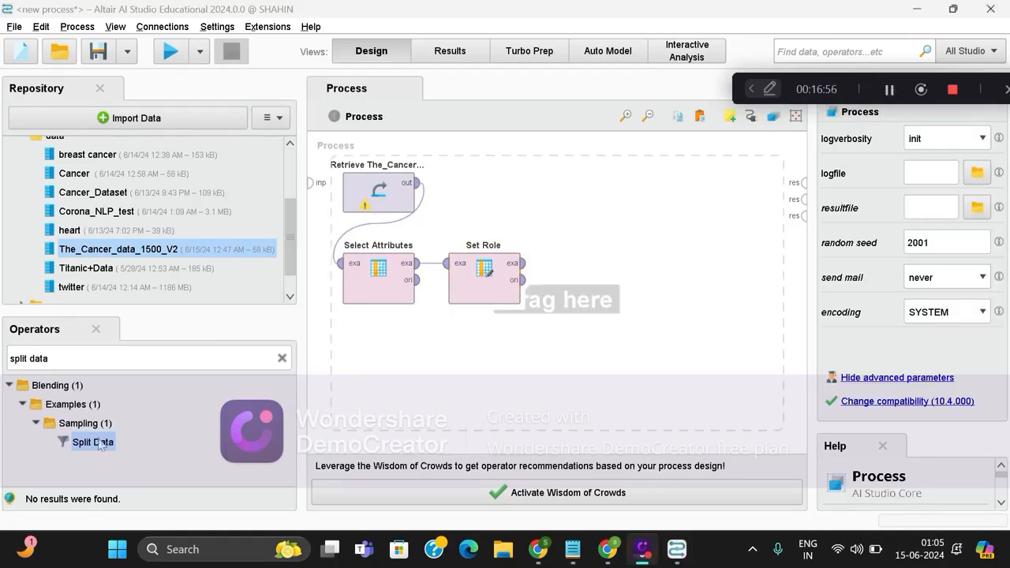
drag(98, 446, 585, 286)
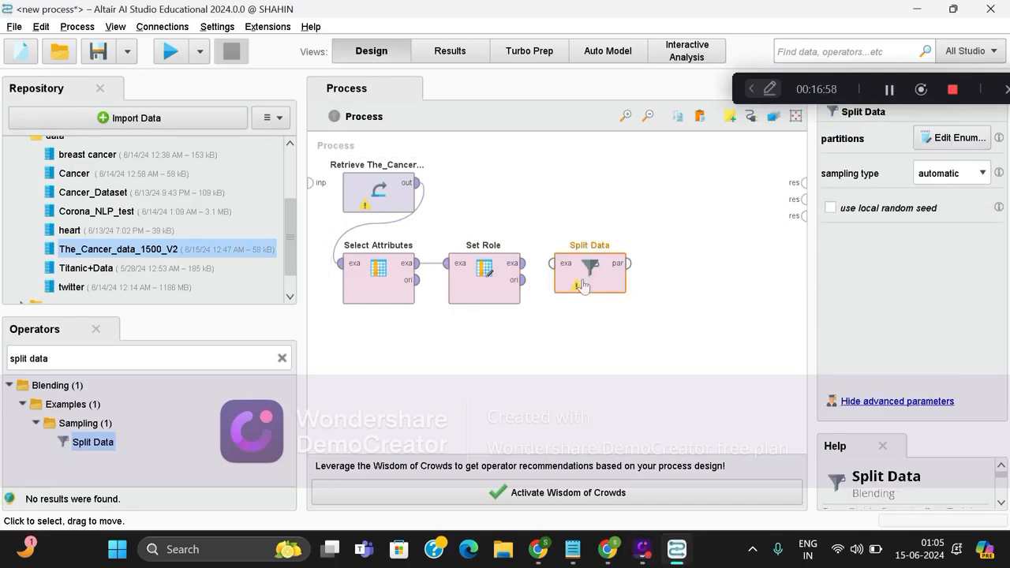
click(521, 263)
click(553, 263)
Define two Split Data partitions with ratios 0.6 and 0.4.
click(612, 285)
click(968, 142)
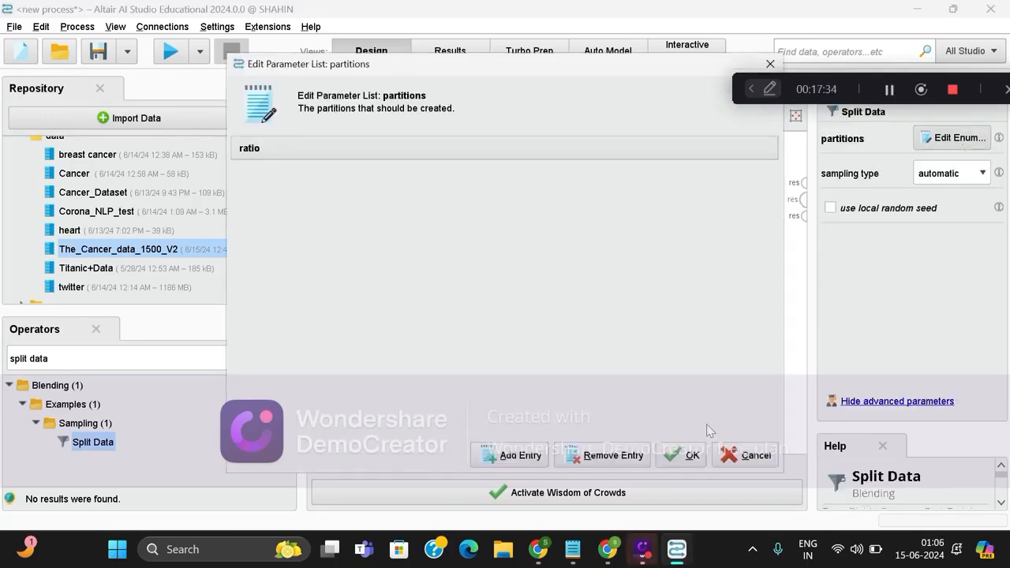
click(513, 455)
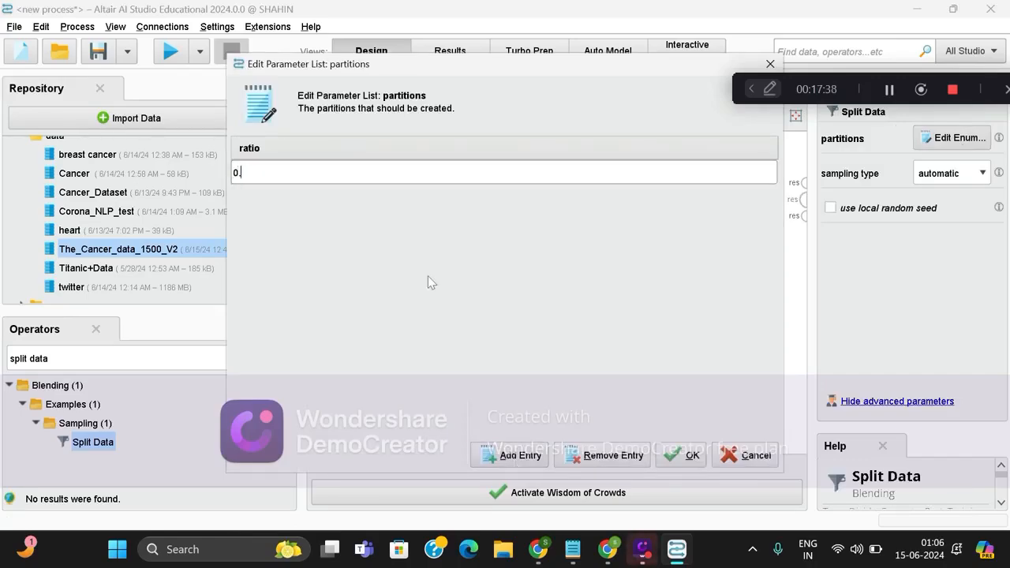
click(518, 455)
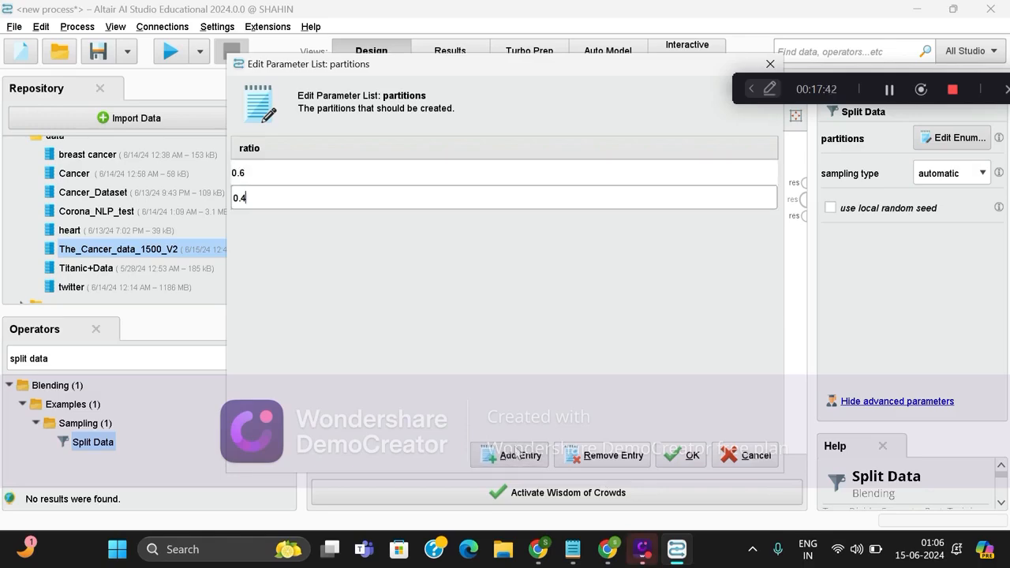
click(685, 456)
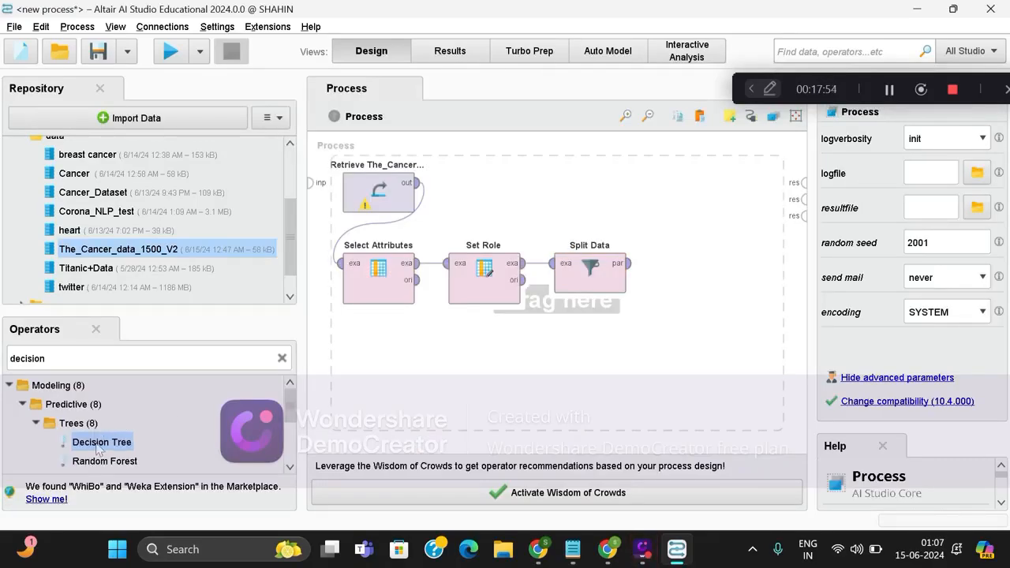
Insert a Decision Tree operator above Set Role and Split Data, and connect Split Data's first par output to its tra input.
drag(98, 447, 513, 166)
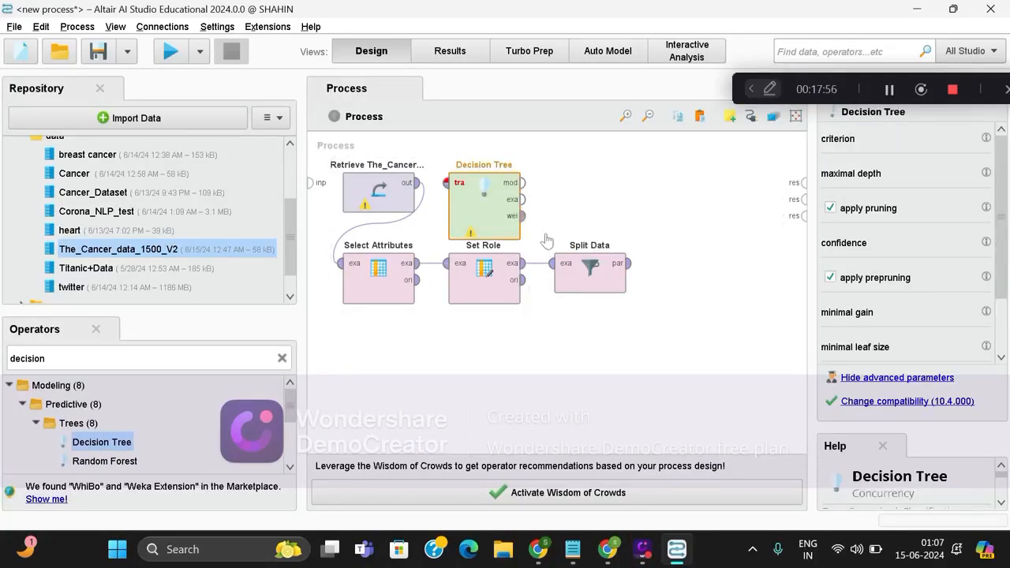
drag(490, 209, 543, 209)
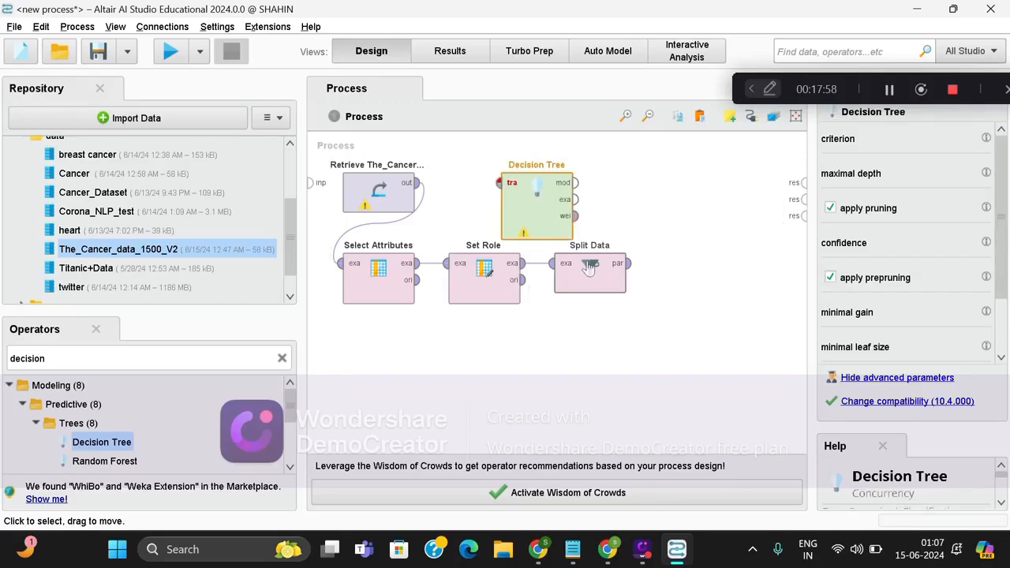
click(622, 263)
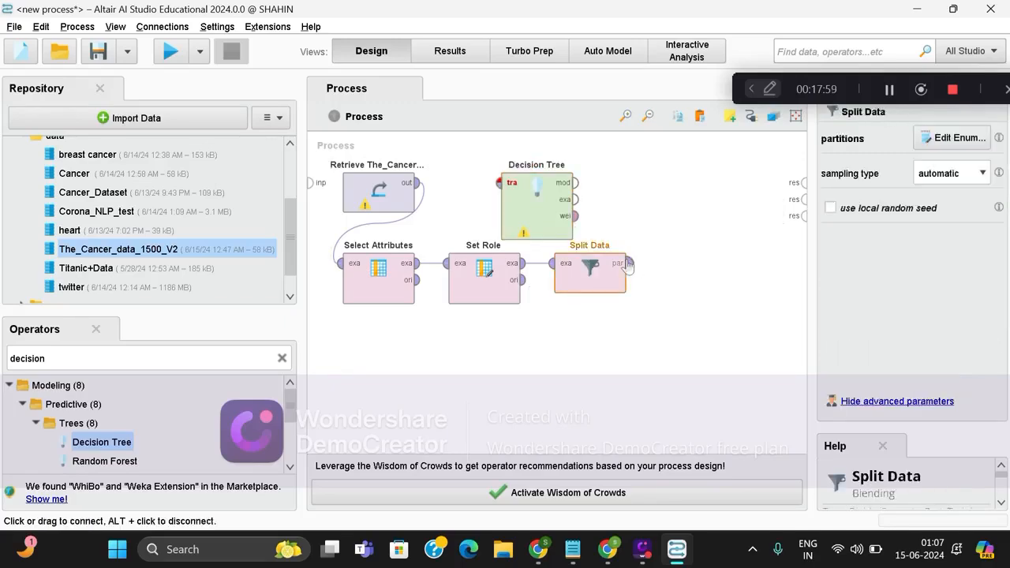
click(498, 182)
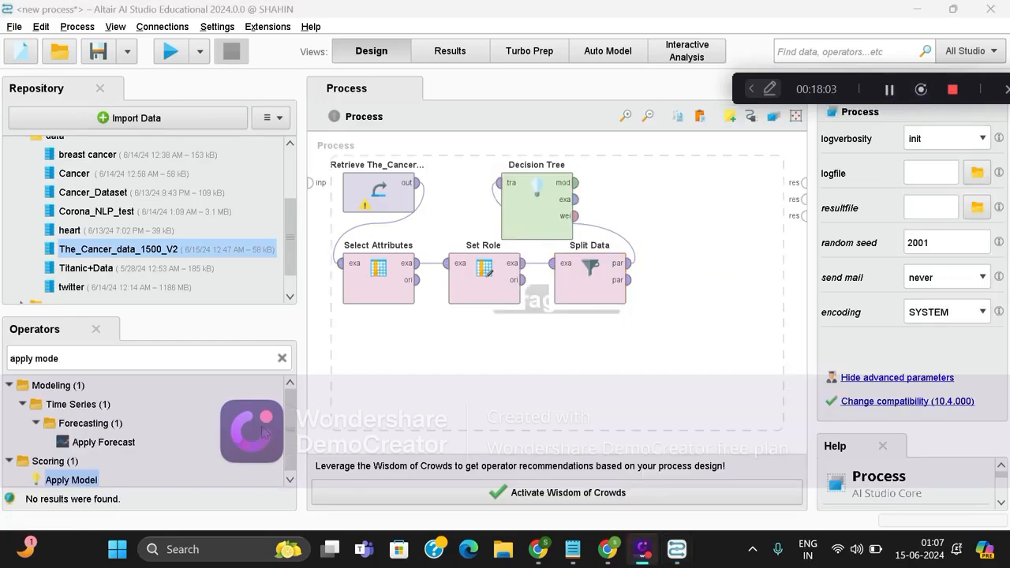
Insert an Apply Model operator beside the Decision Tree, above Split Data.
key(Return)
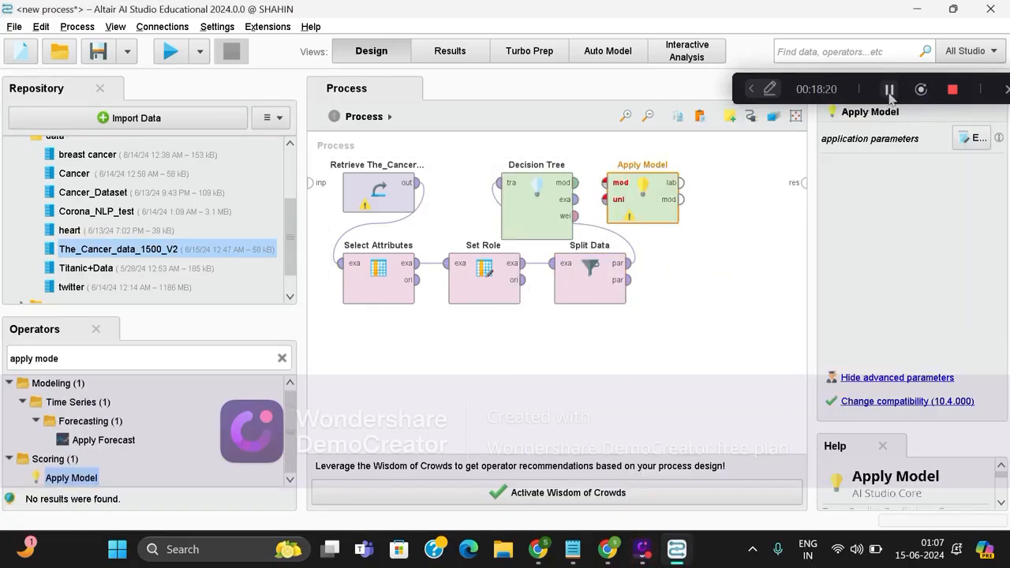
key(Delete)
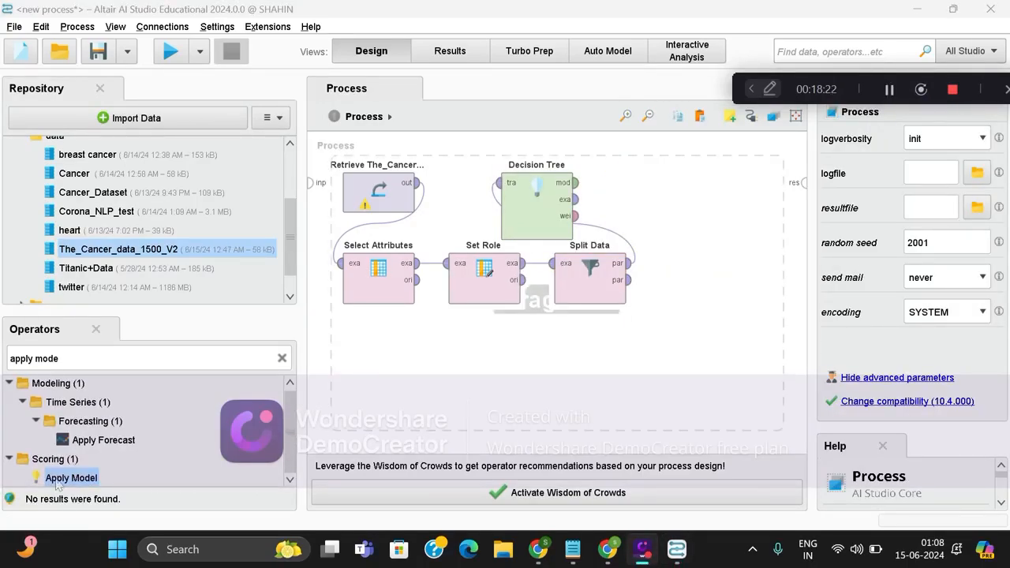
drag(56, 485, 642, 184)
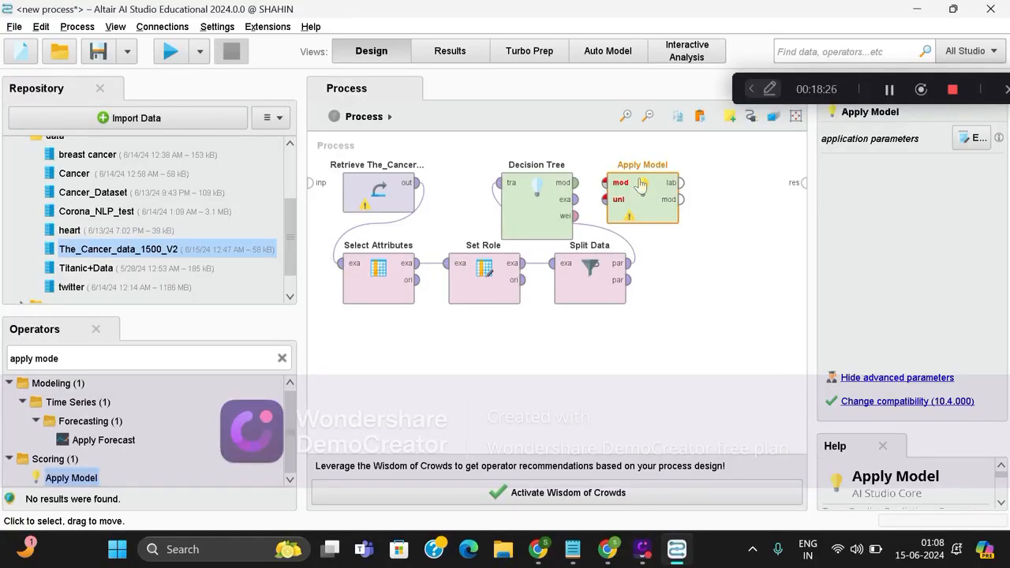
Connect Decision Tree's mod output to Apply Model's mod input and Split Data's second par output to its unl input.
drag(575, 182, 607, 184)
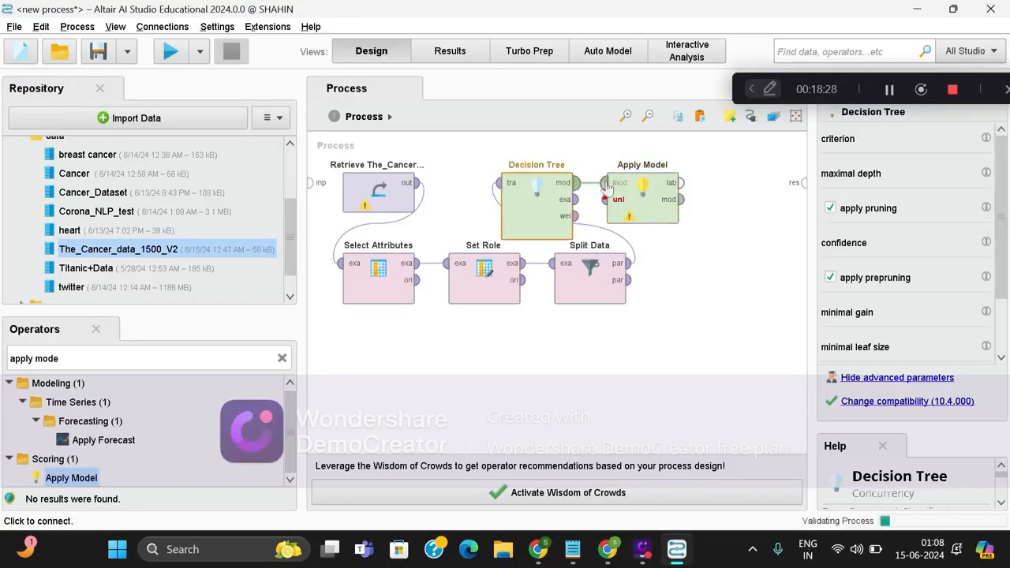
click(607, 184)
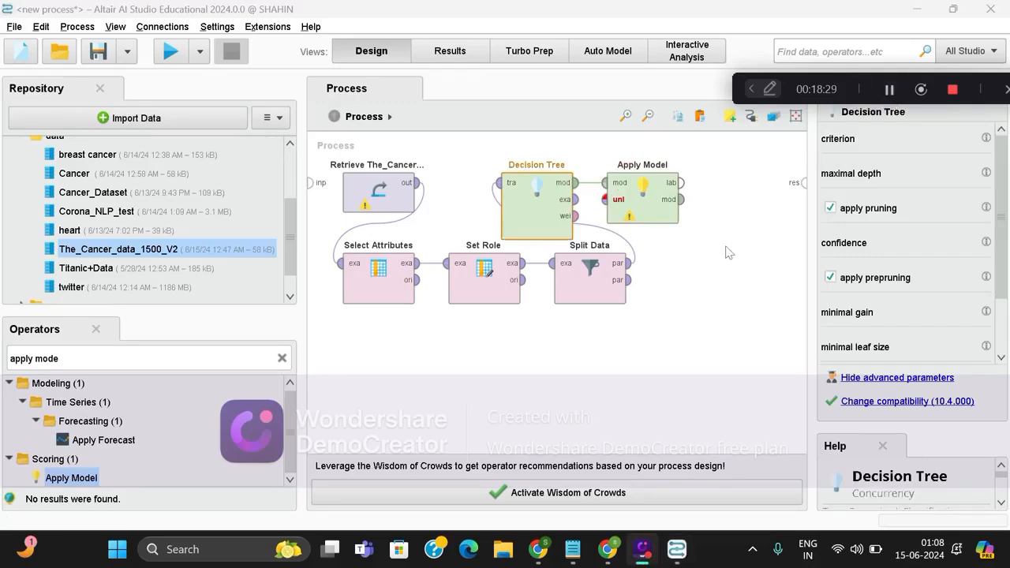
click(629, 280)
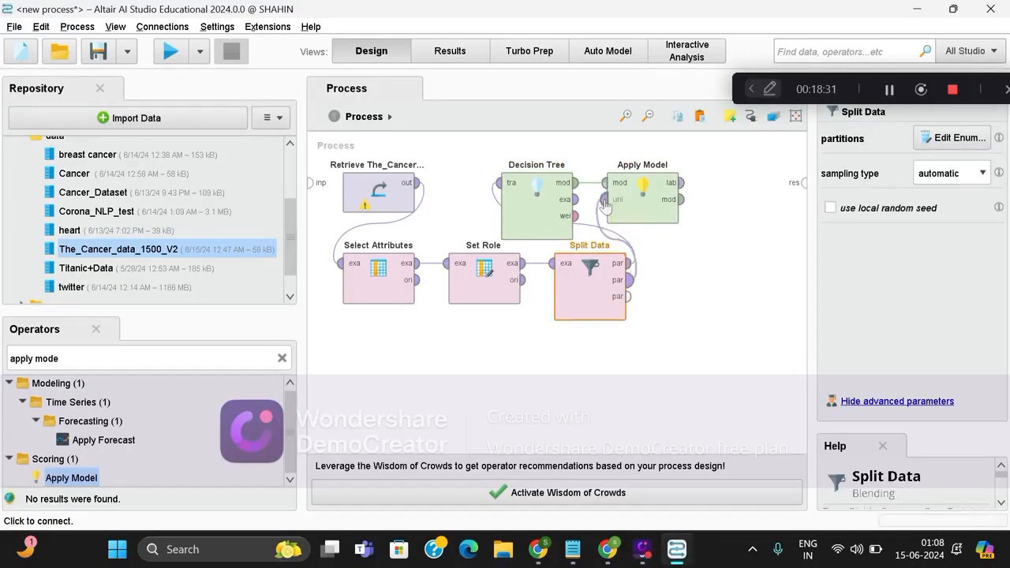
click(606, 202)
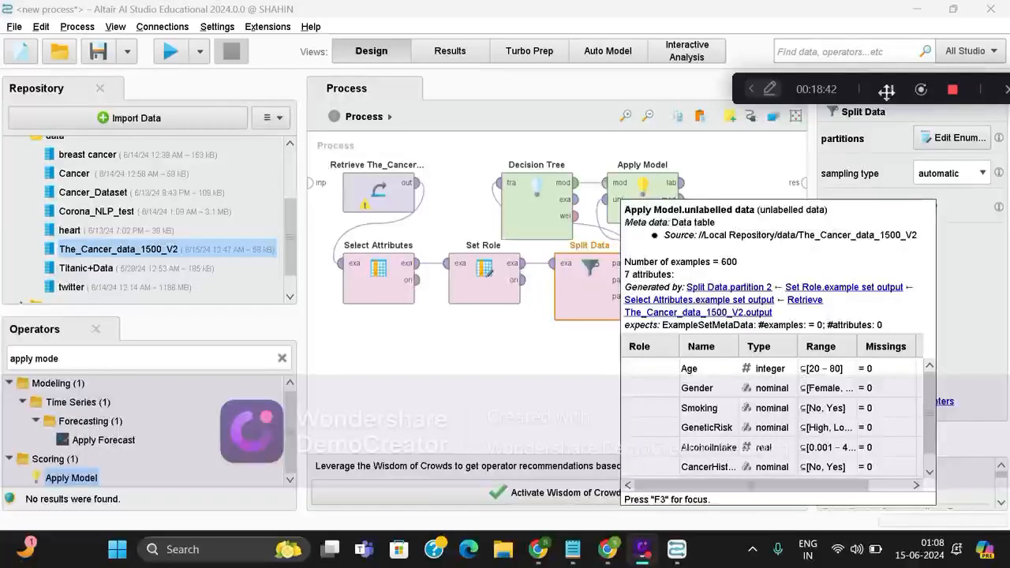
Insert a Performance (Classification) operator below Apply Model and connect Apply Model's lab output to its lab input.
click(283, 359)
text(p)
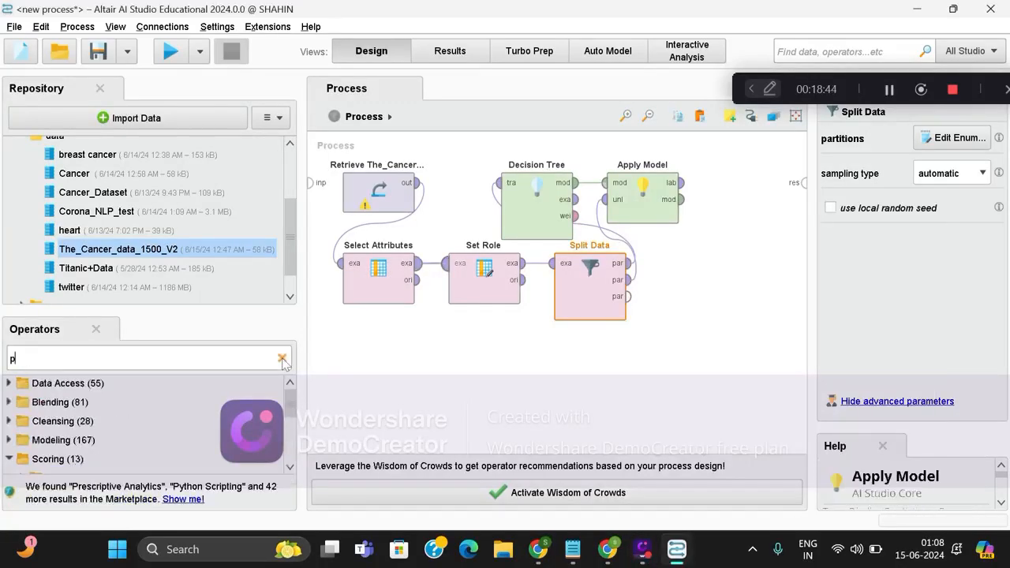
text(erfo)
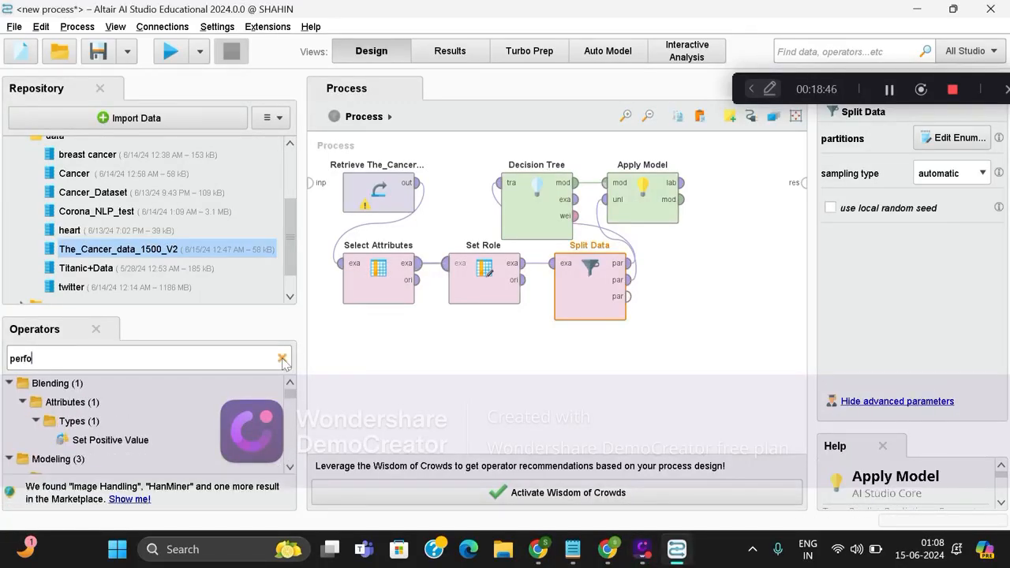
text(rmace)
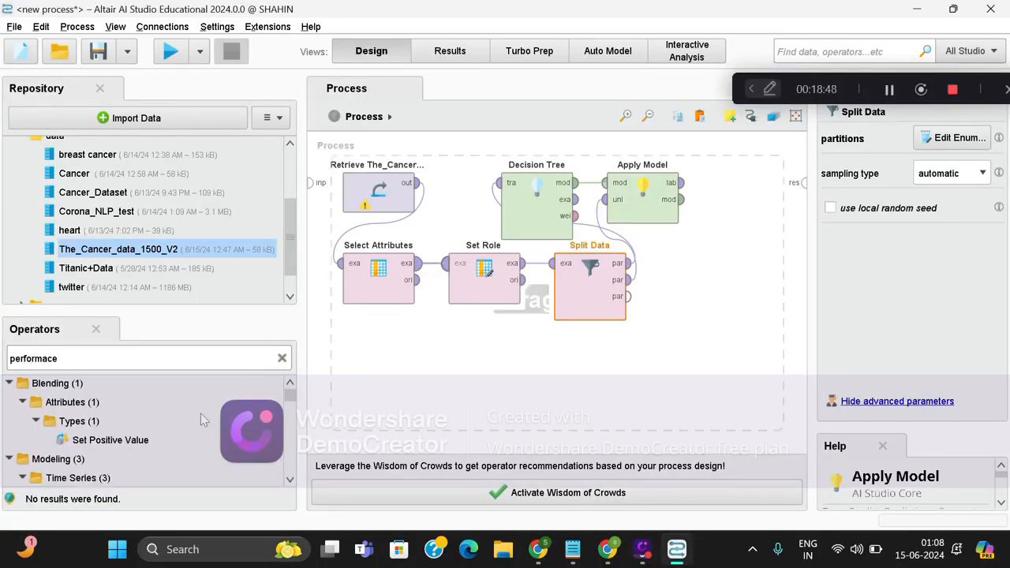
scroll(174, 448, down, 3)
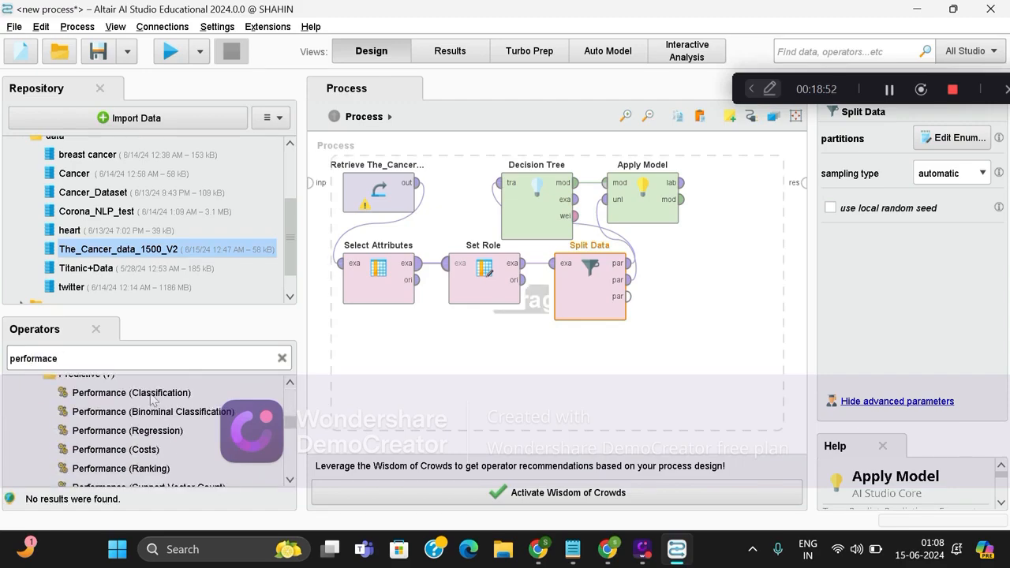
drag(153, 400, 729, 343)
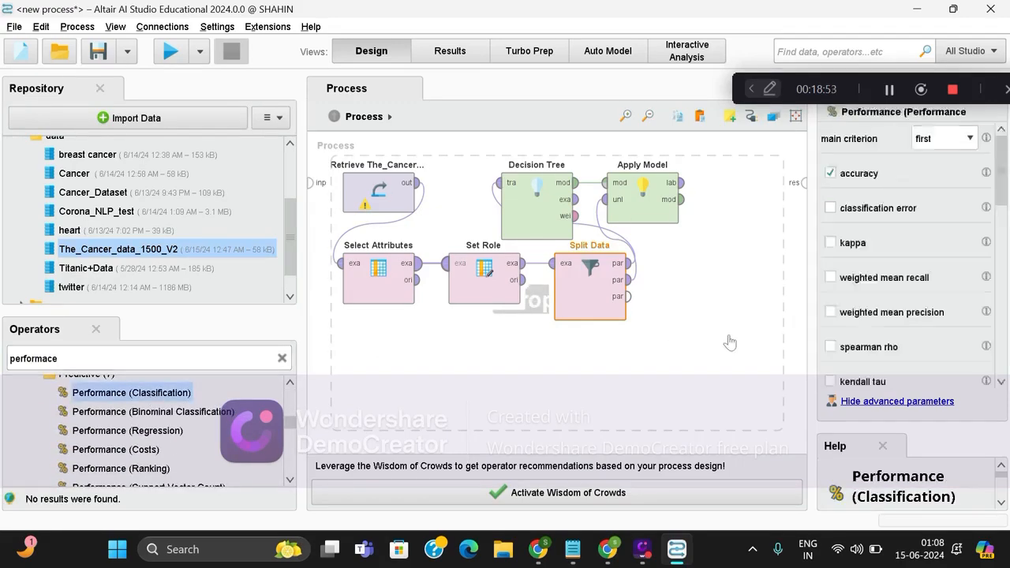
click(683, 184)
click(699, 344)
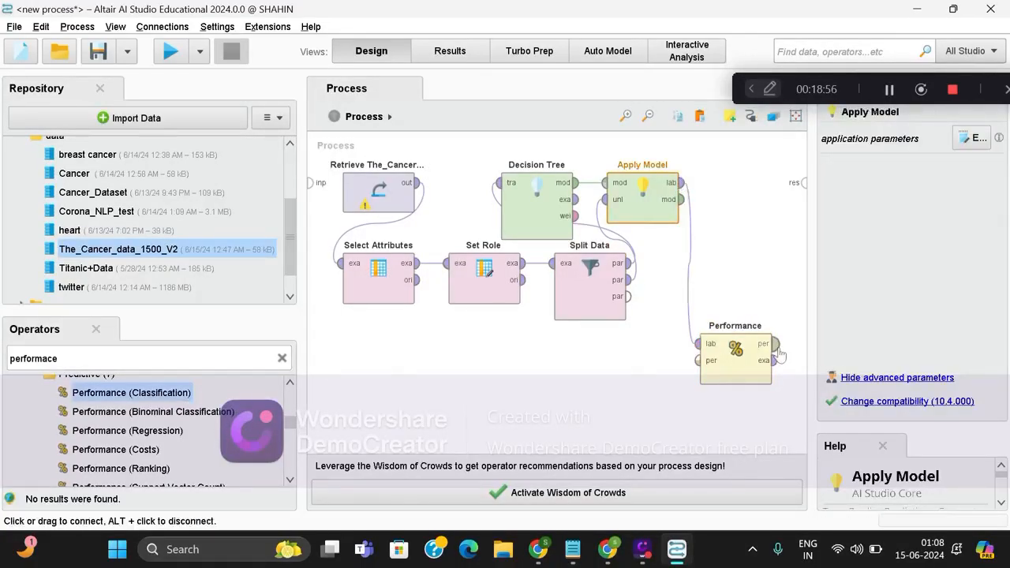
Connect Apply Model's mod output and Performance's per and exa outputs to the first three process result ports, in that order.
drag(777, 346, 805, 168)
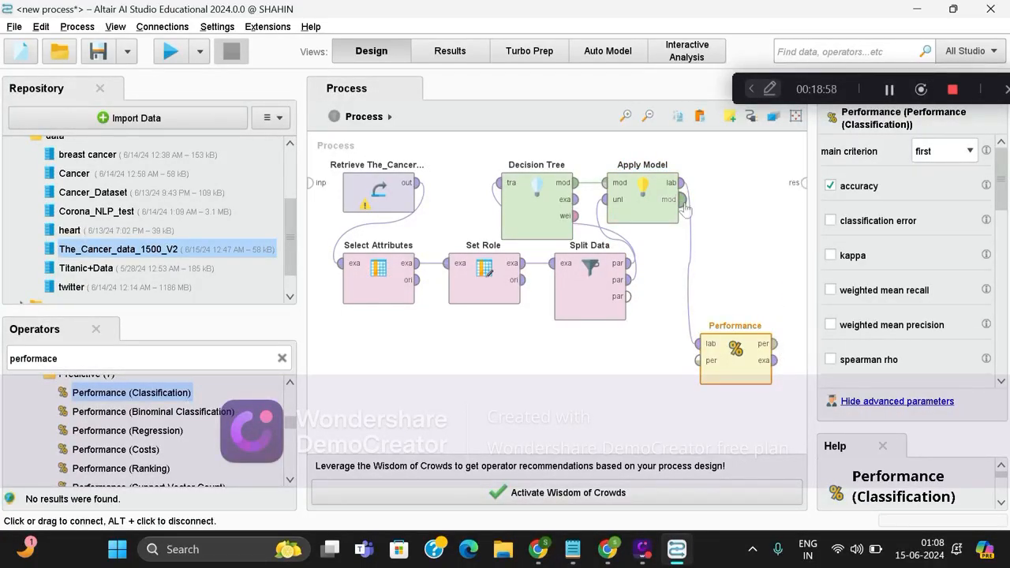
drag(683, 203, 804, 182)
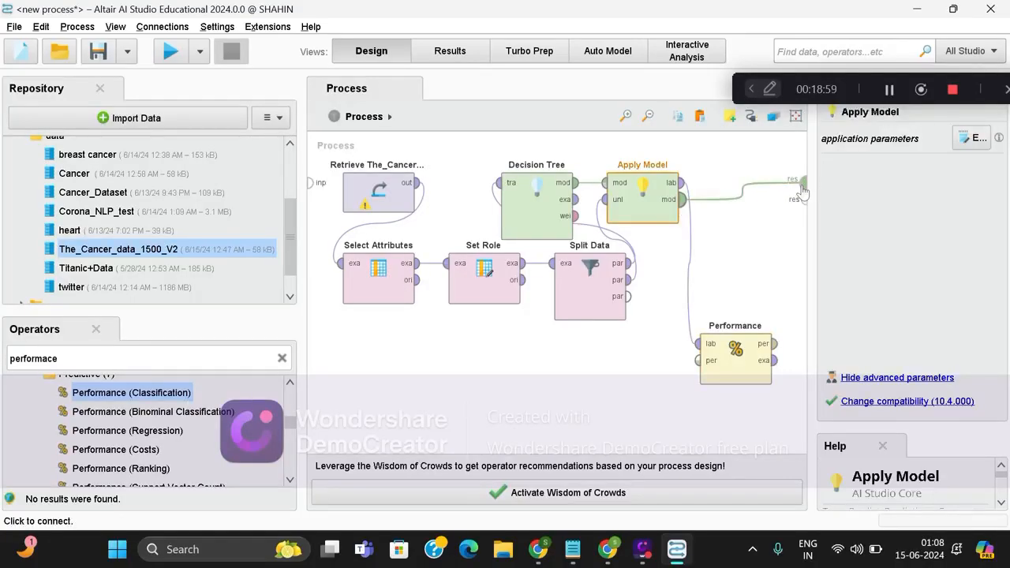
click(774, 344)
click(805, 197)
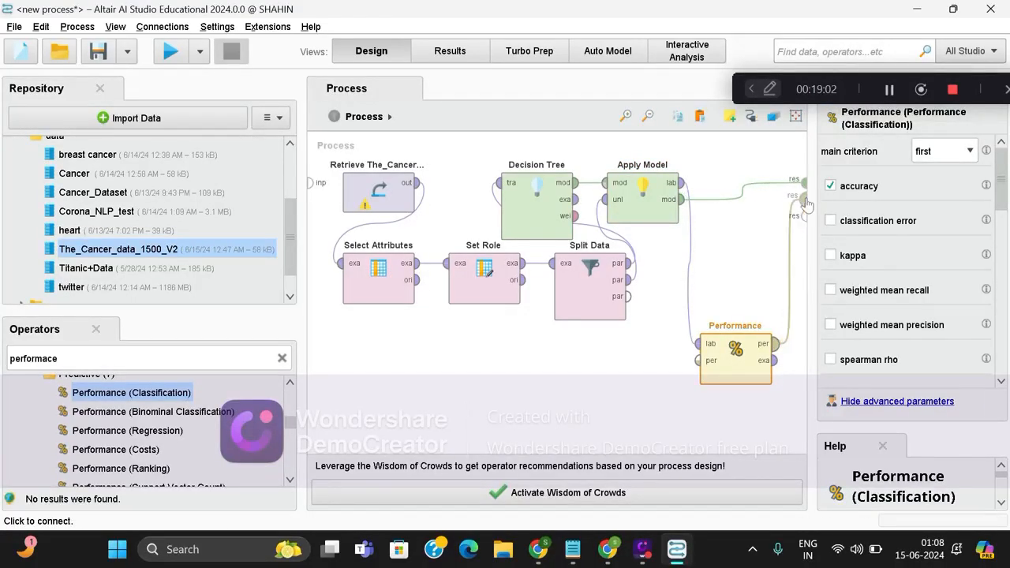
click(774, 360)
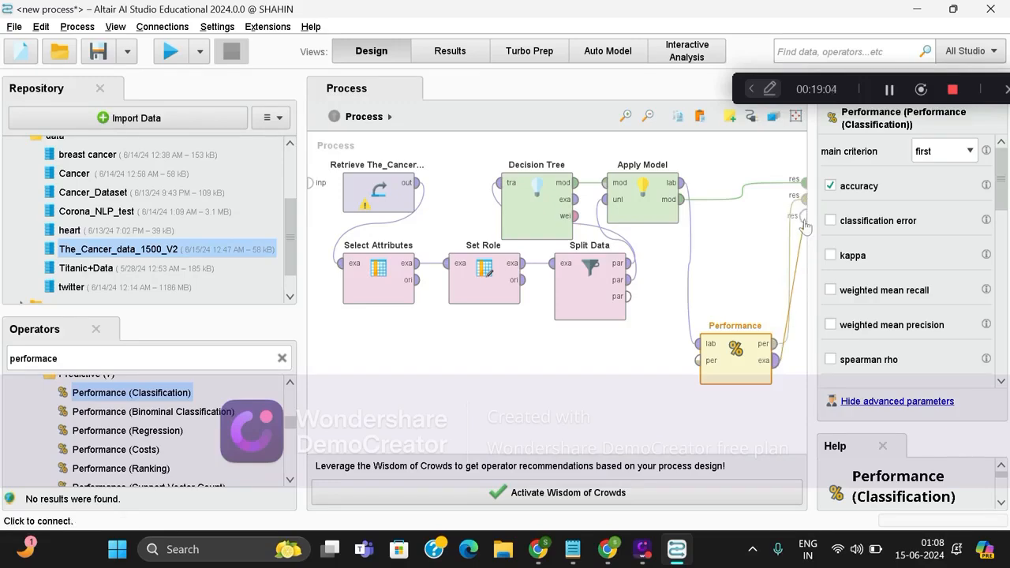
click(805, 215)
Select gain_ratio as the criterion of the Decision Tree operator.
click(403, 209)
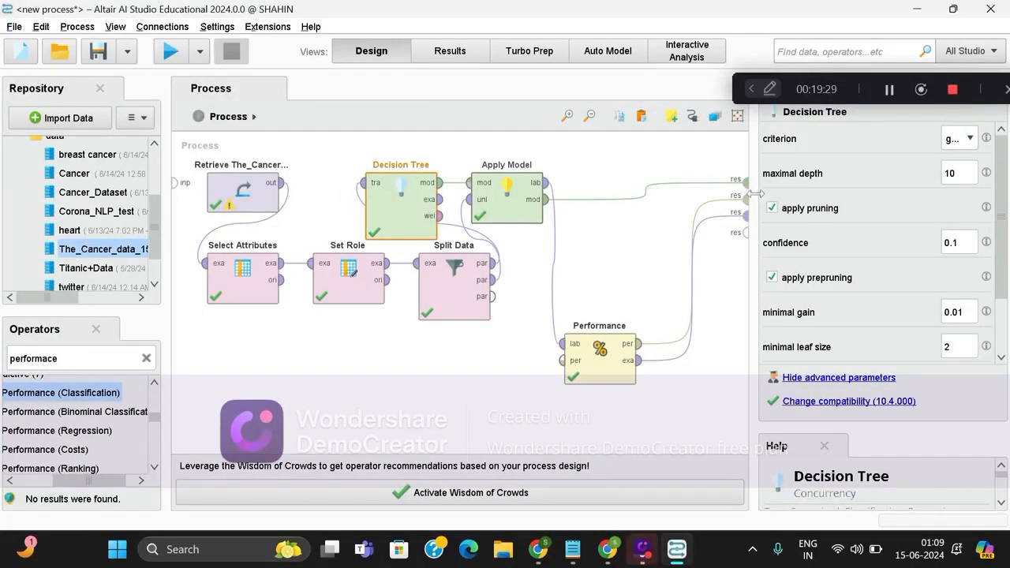
drag(753, 196, 673, 195)
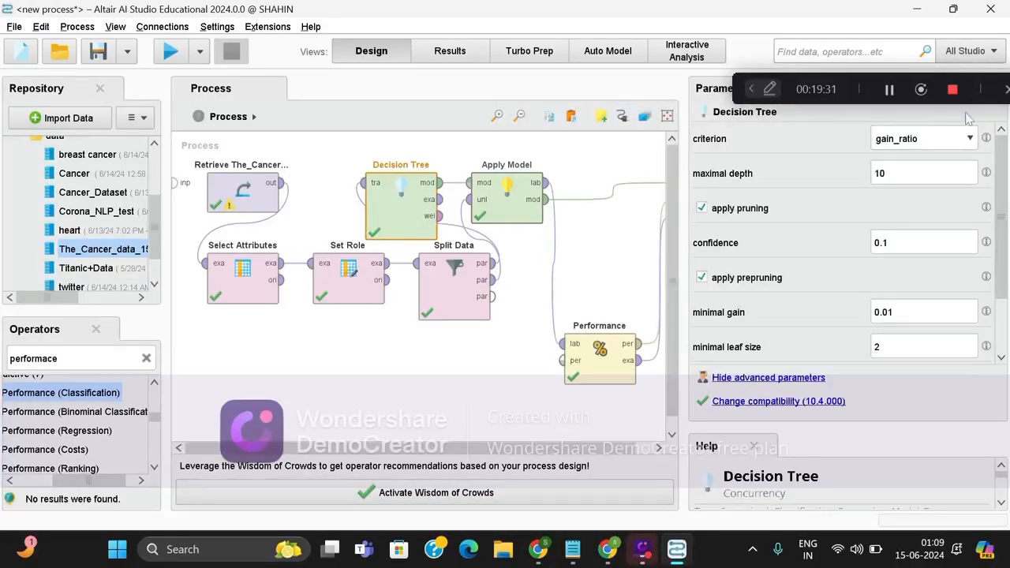
click(966, 137)
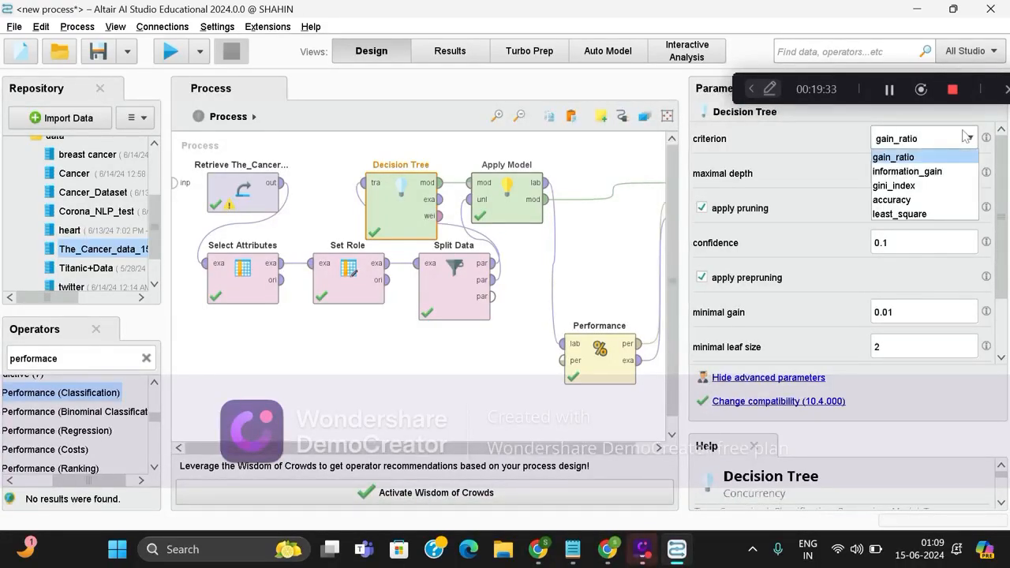
click(931, 156)
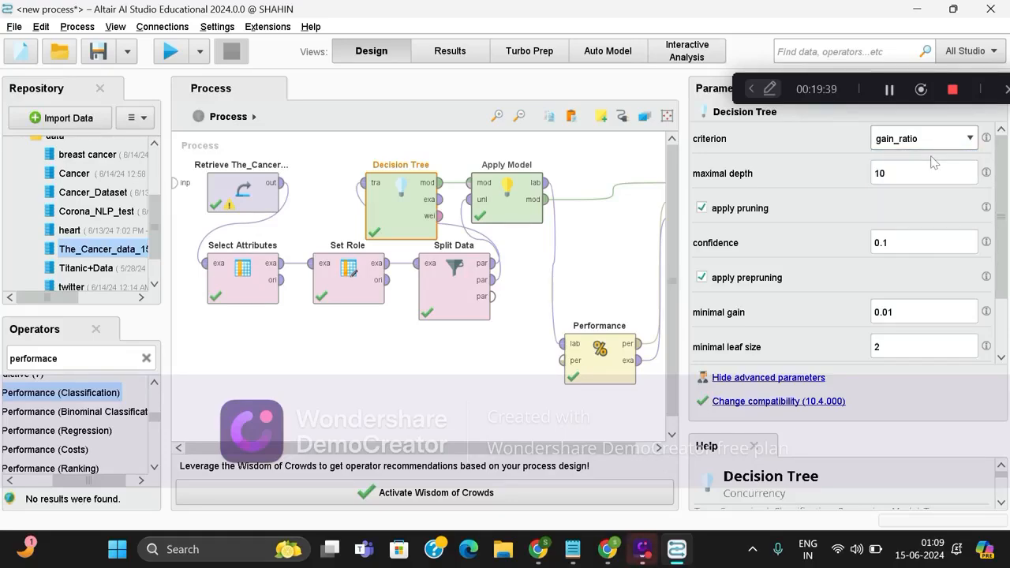
drag(682, 218, 722, 218)
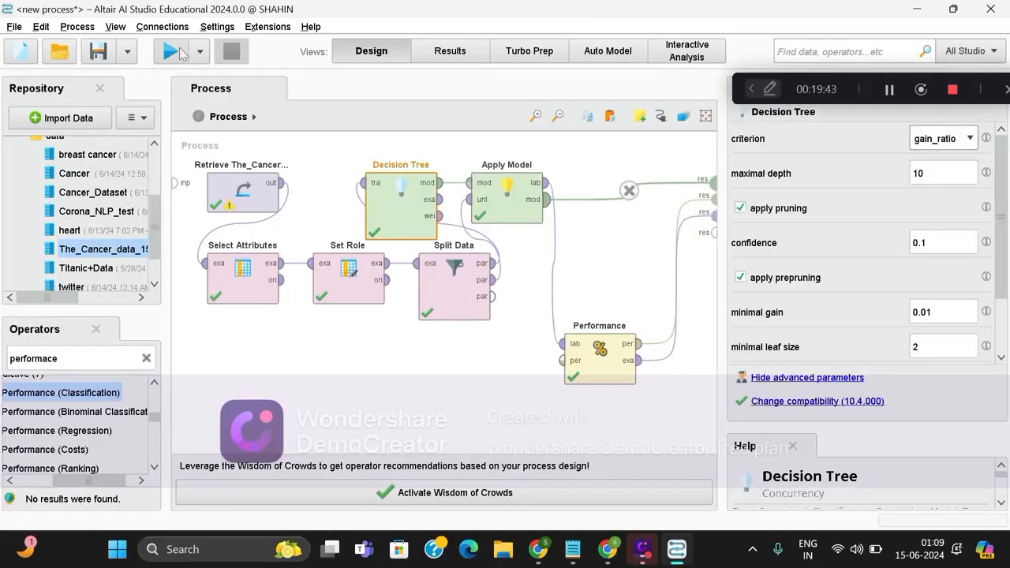
Run the process and display the accuracy table of the performance vector.
click(170, 51)
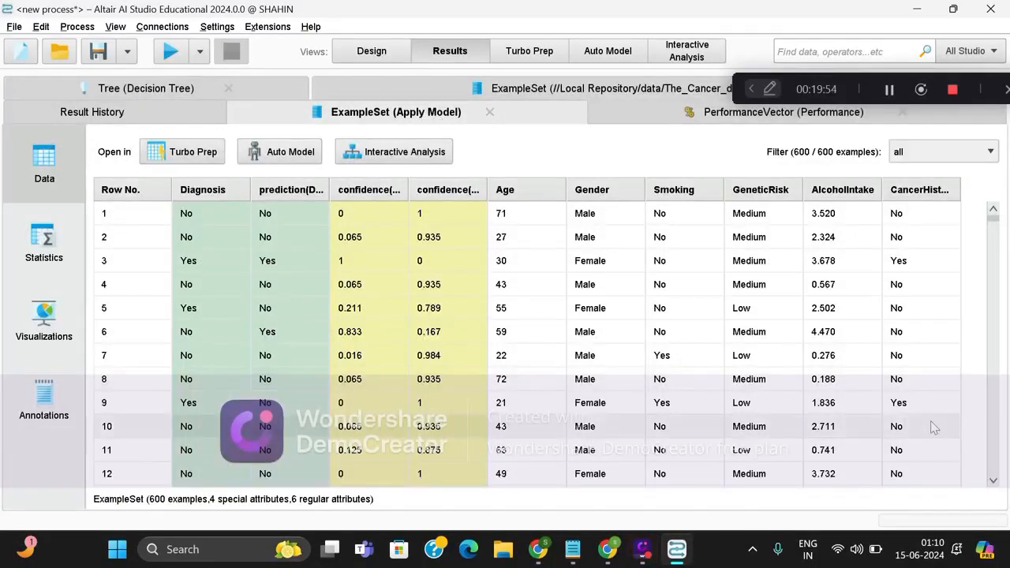
click(697, 117)
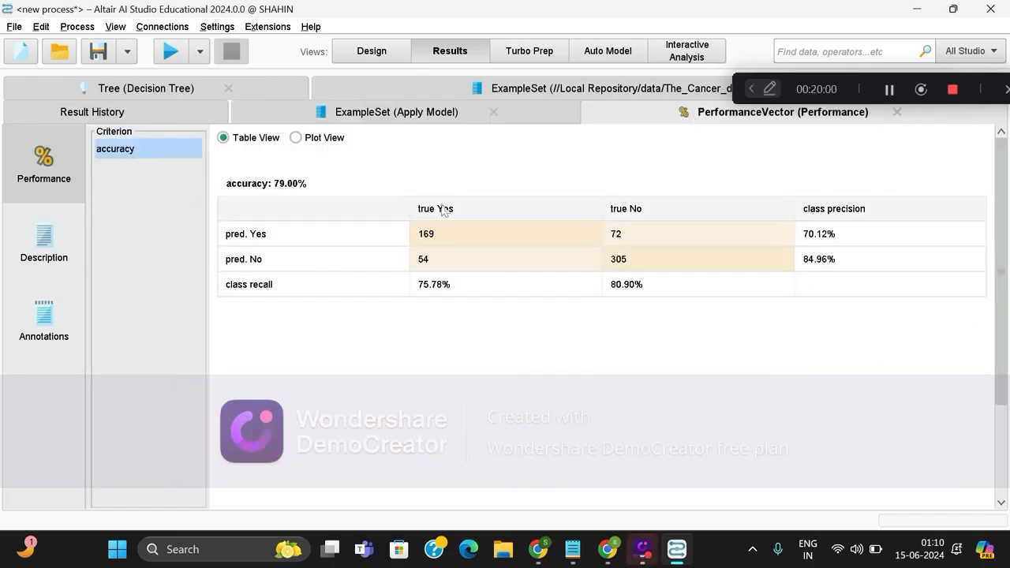
Display the resulting decision tree graph and examine its splits and branches, both in detail and as a whole.
click(174, 85)
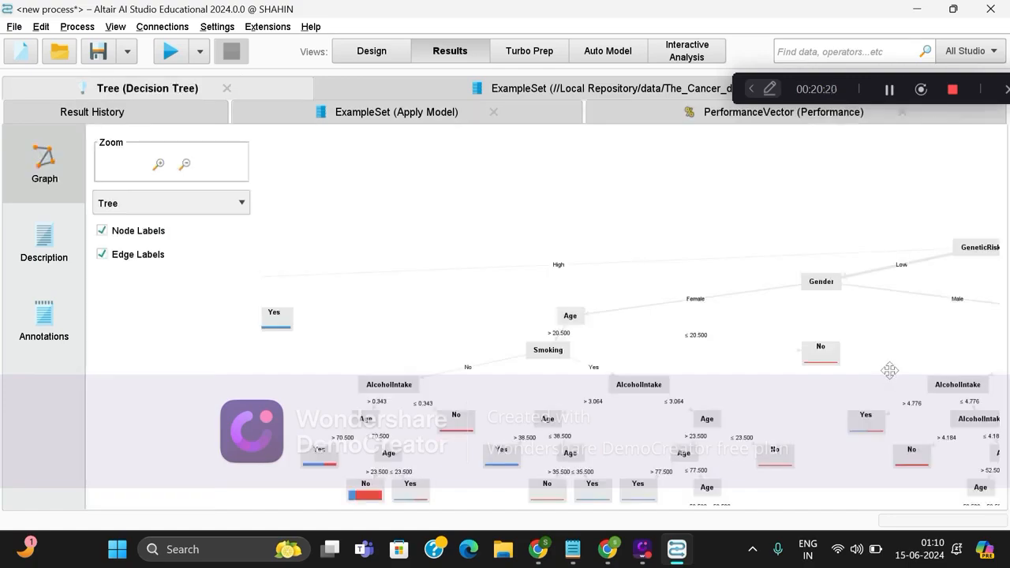
drag(889, 374, 602, 351)
drag(906, 327, 708, 359)
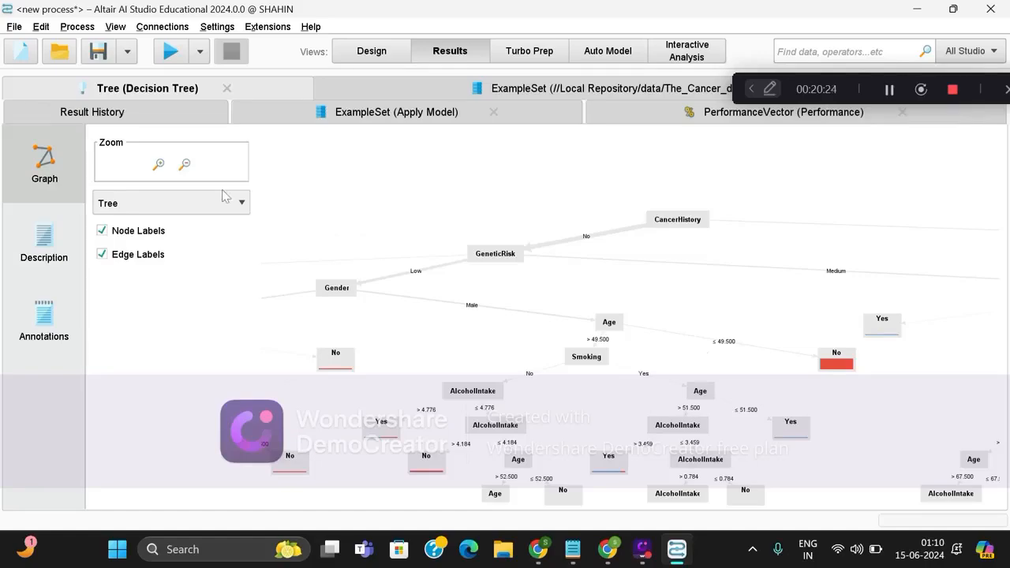
click(159, 164)
click(158, 164)
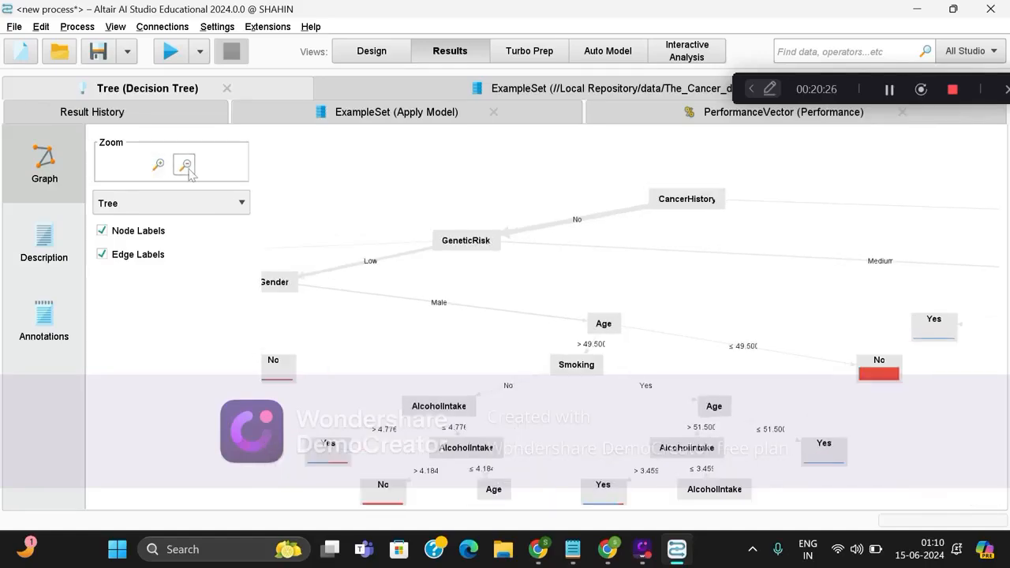
click(187, 168)
click(188, 168)
click(188, 167)
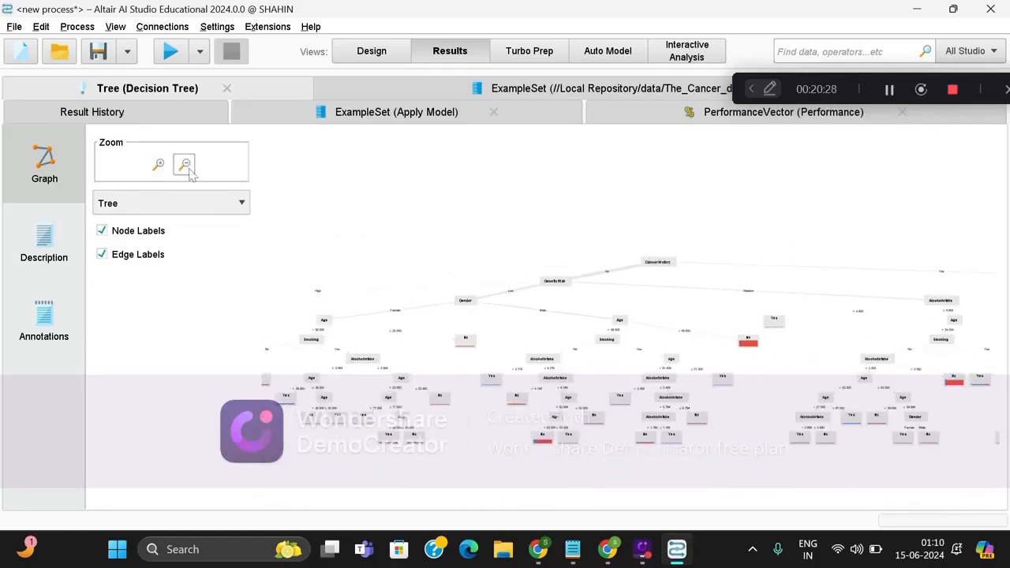
Preview the decision tree graph in the Balloon and Circle layouts, and return it to the Tree layout.
click(186, 207)
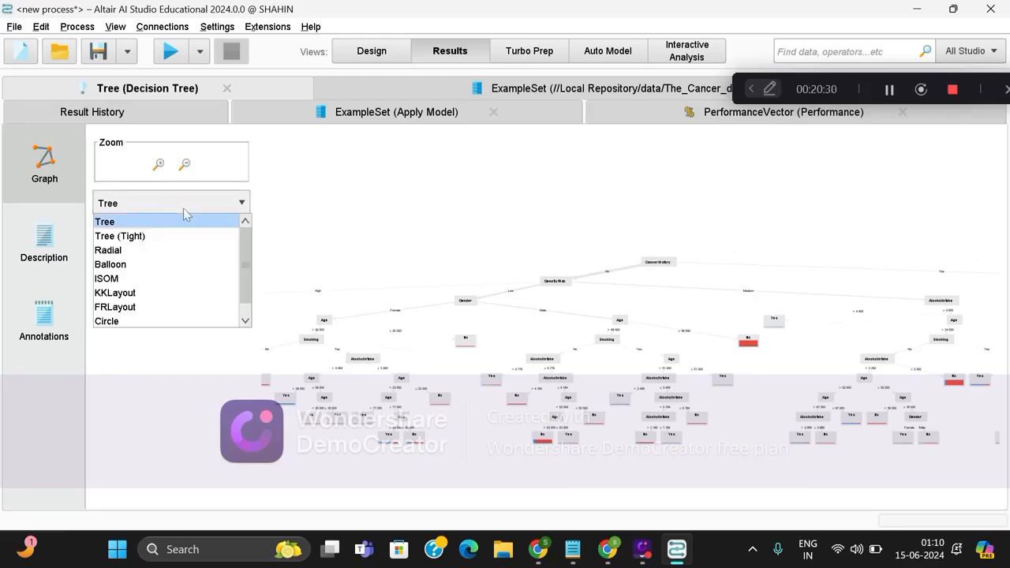
click(185, 266)
click(234, 203)
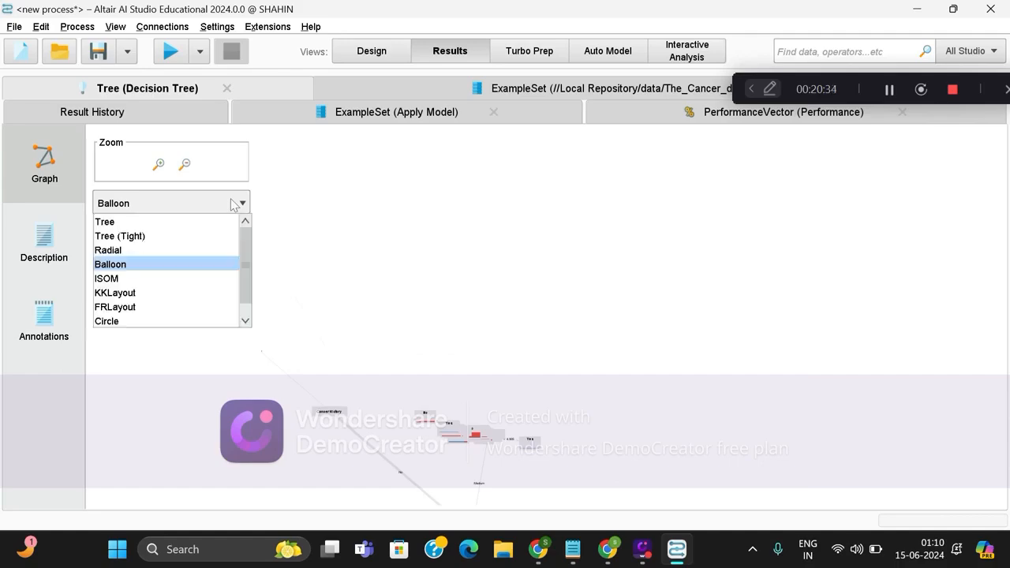
click(203, 321)
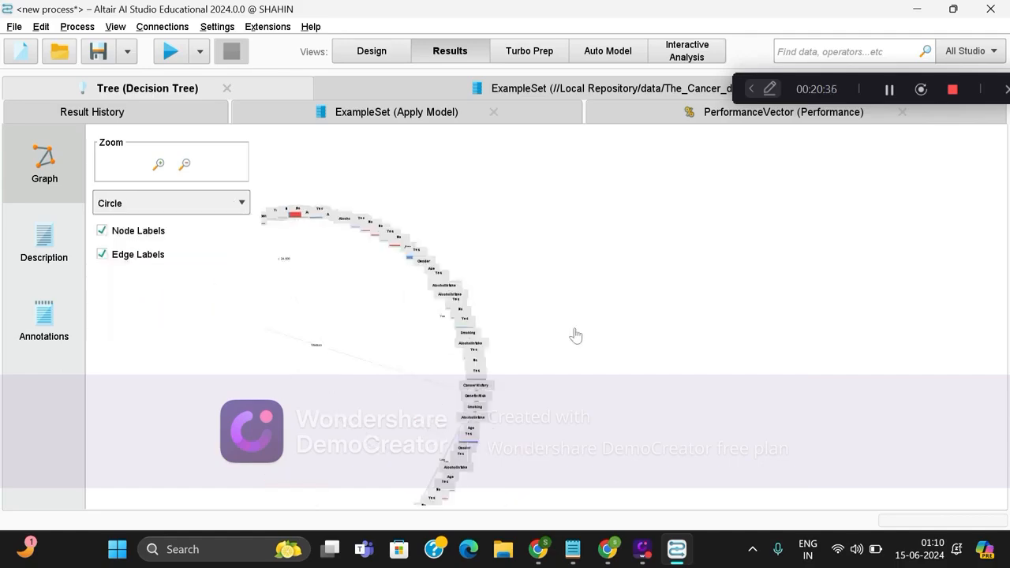
click(208, 217)
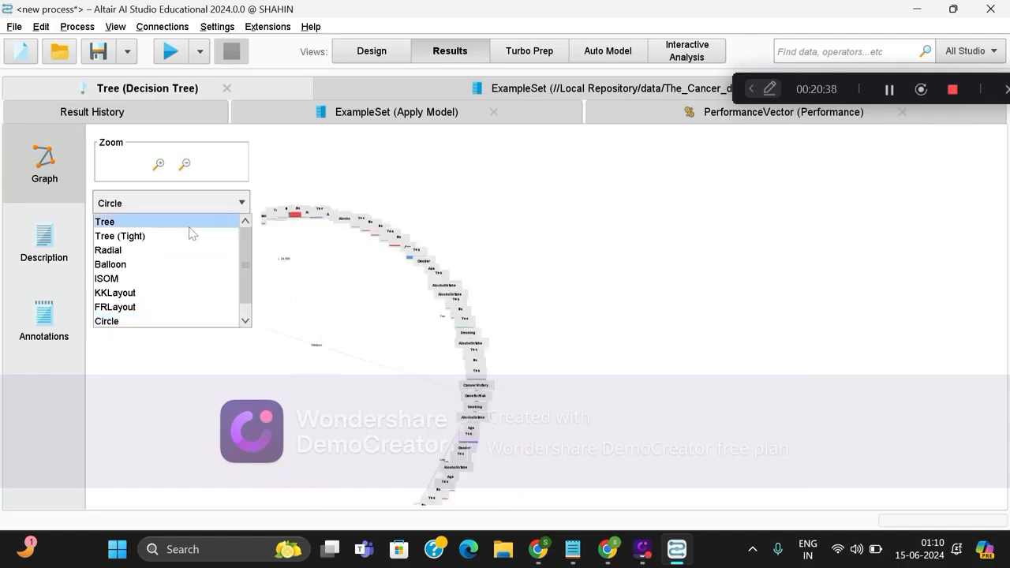
click(192, 225)
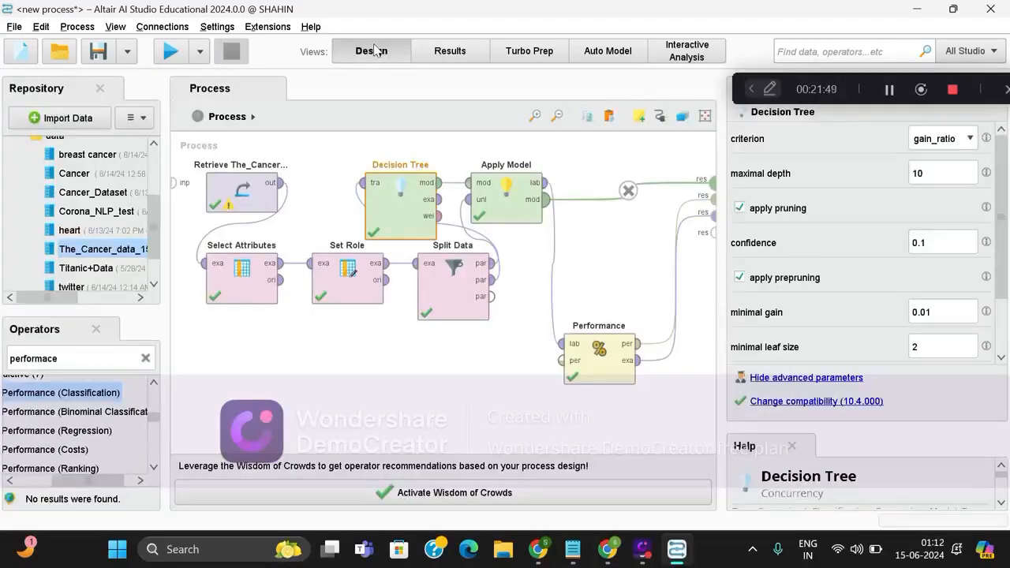